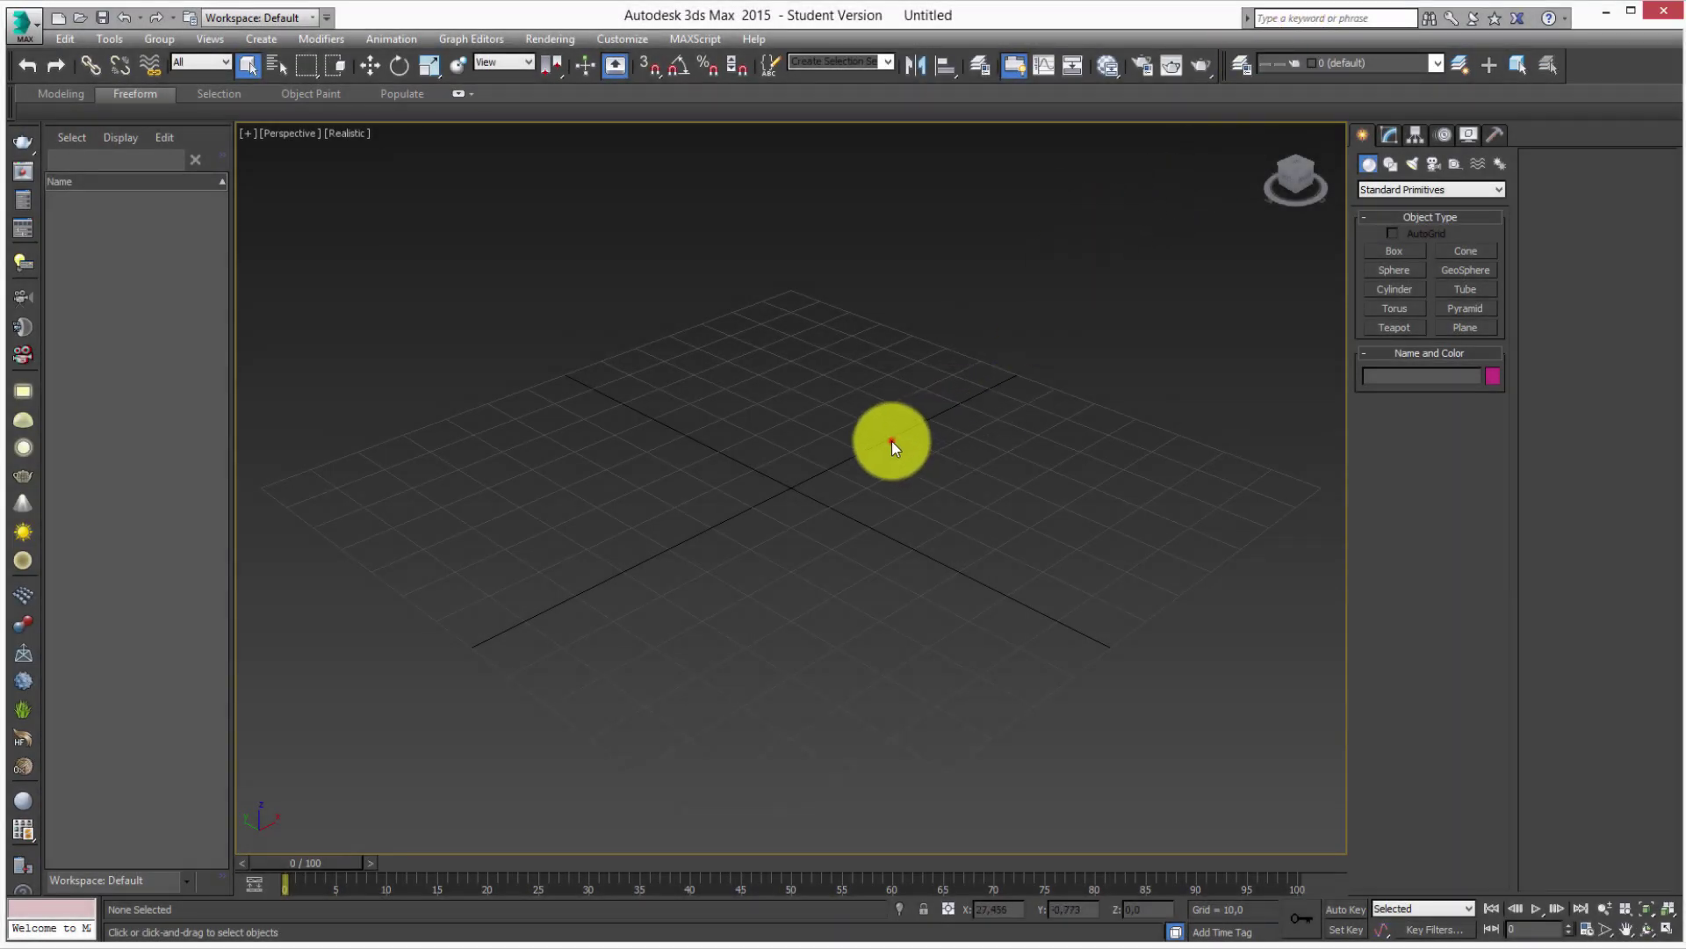
Draw a rectangle spline, Rectangle001, on the ground grid in the Perspective view.
{"action": "left_click", "coordinate": [892, 441]}
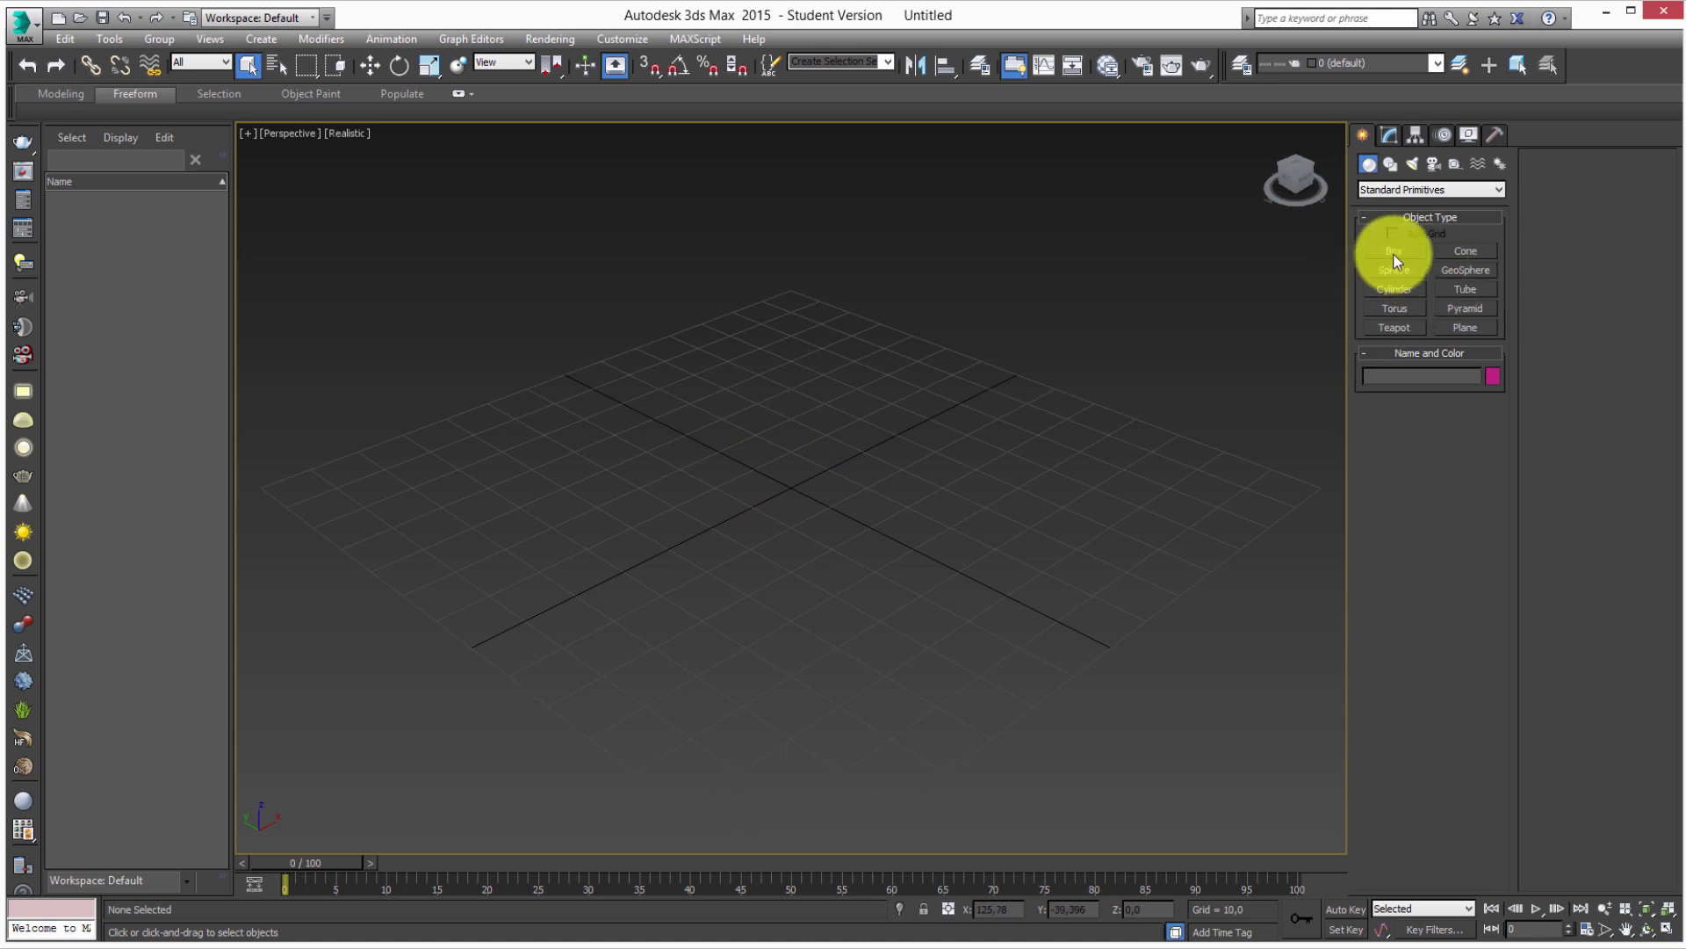
{"action": "left_click", "coordinate": [1390, 164]}
{"action": "left_click", "coordinate": [1473, 267]}
{"action": "left_click_drag", "start_coordinate": [602, 466], "coordinate": [794, 686]}
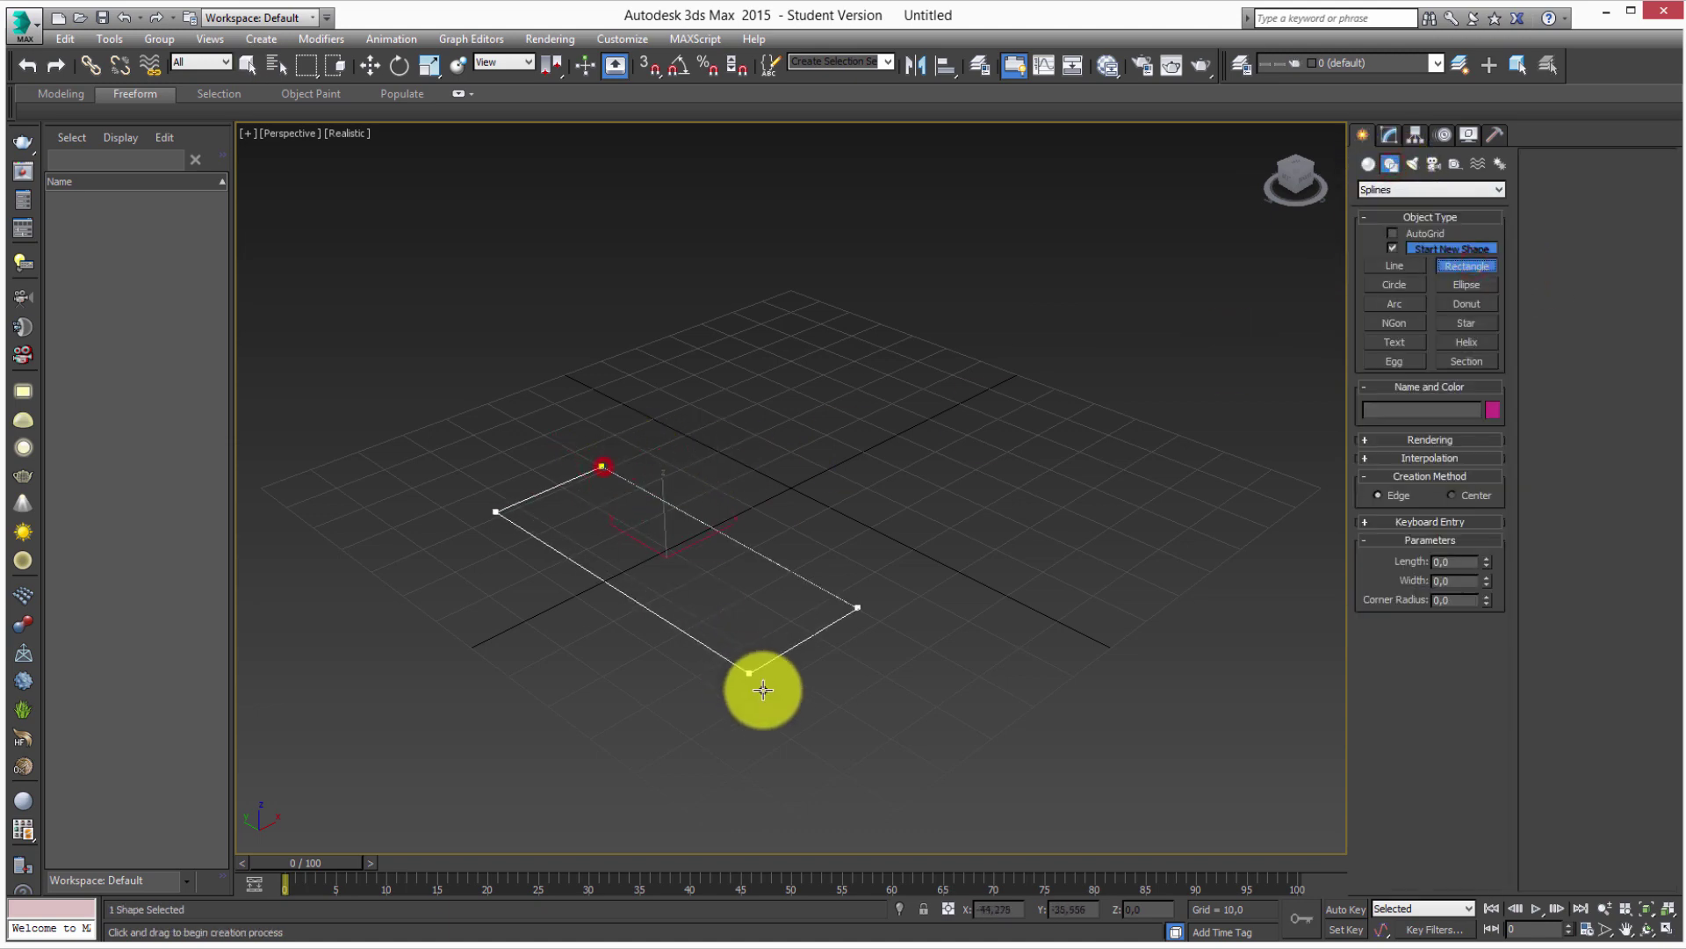
Open the rectangle's Modifier List and jump to Lathe.
{"action": "left_click", "coordinate": [1391, 136]}
{"action": "left_click", "coordinate": [1421, 186]}
{"action": "key", "text": "l"}
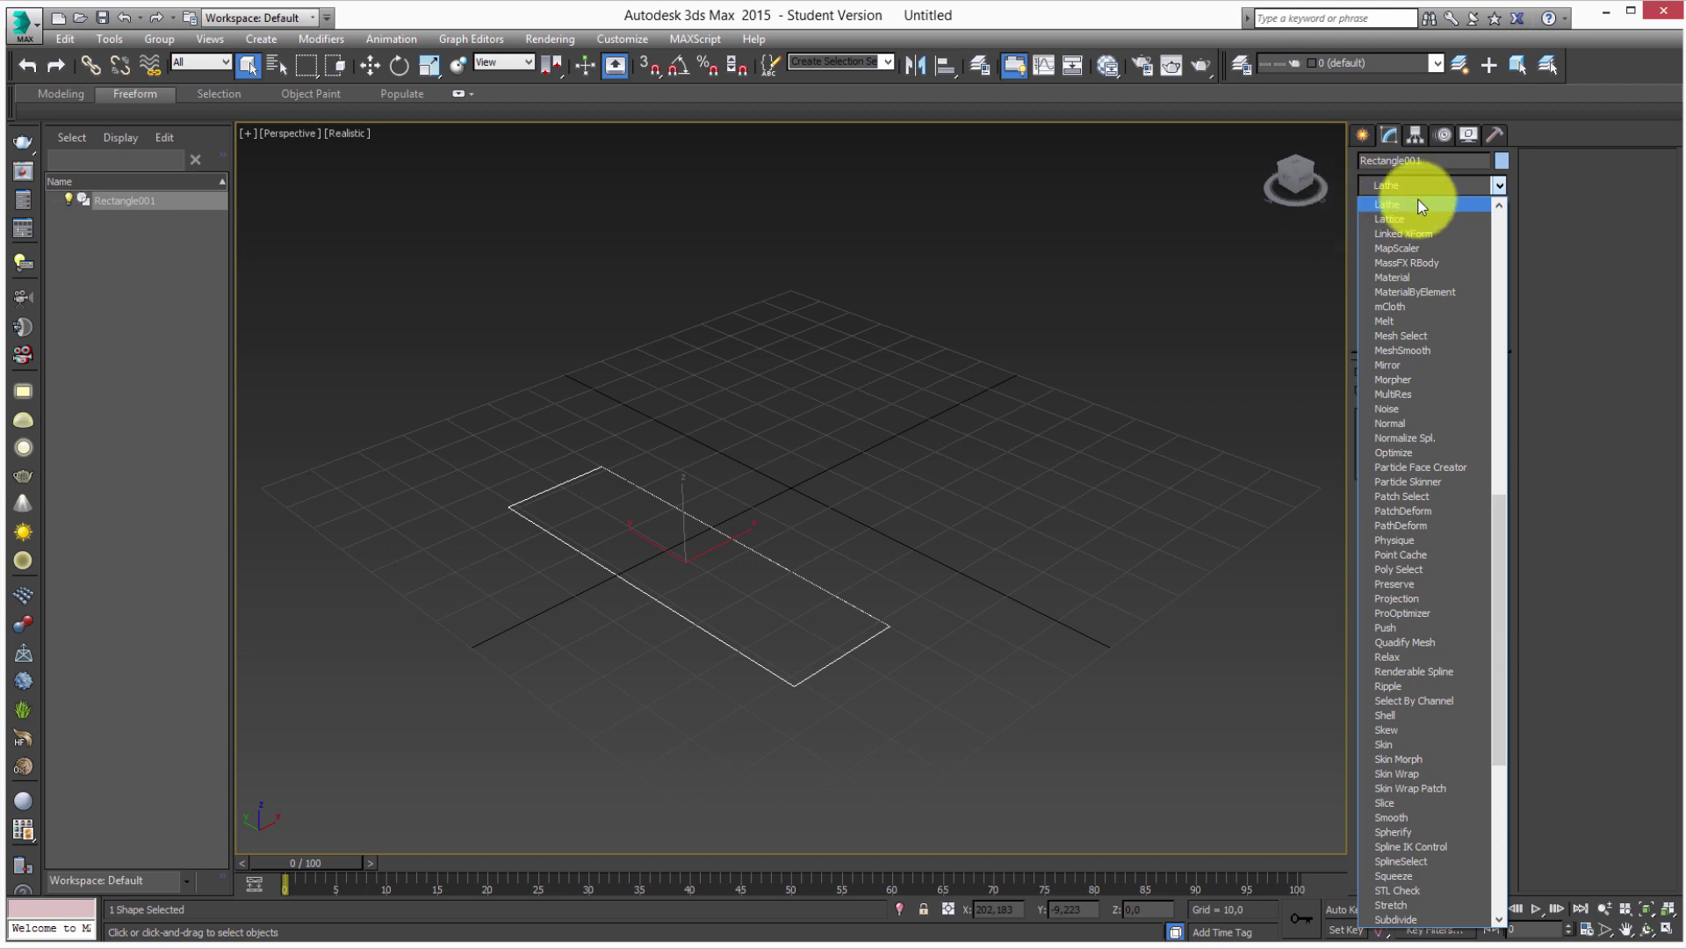
Apply Lathe to the rectangle and move its axis along X to form a tube.
{"action": "left_click", "coordinate": [1406, 204]}
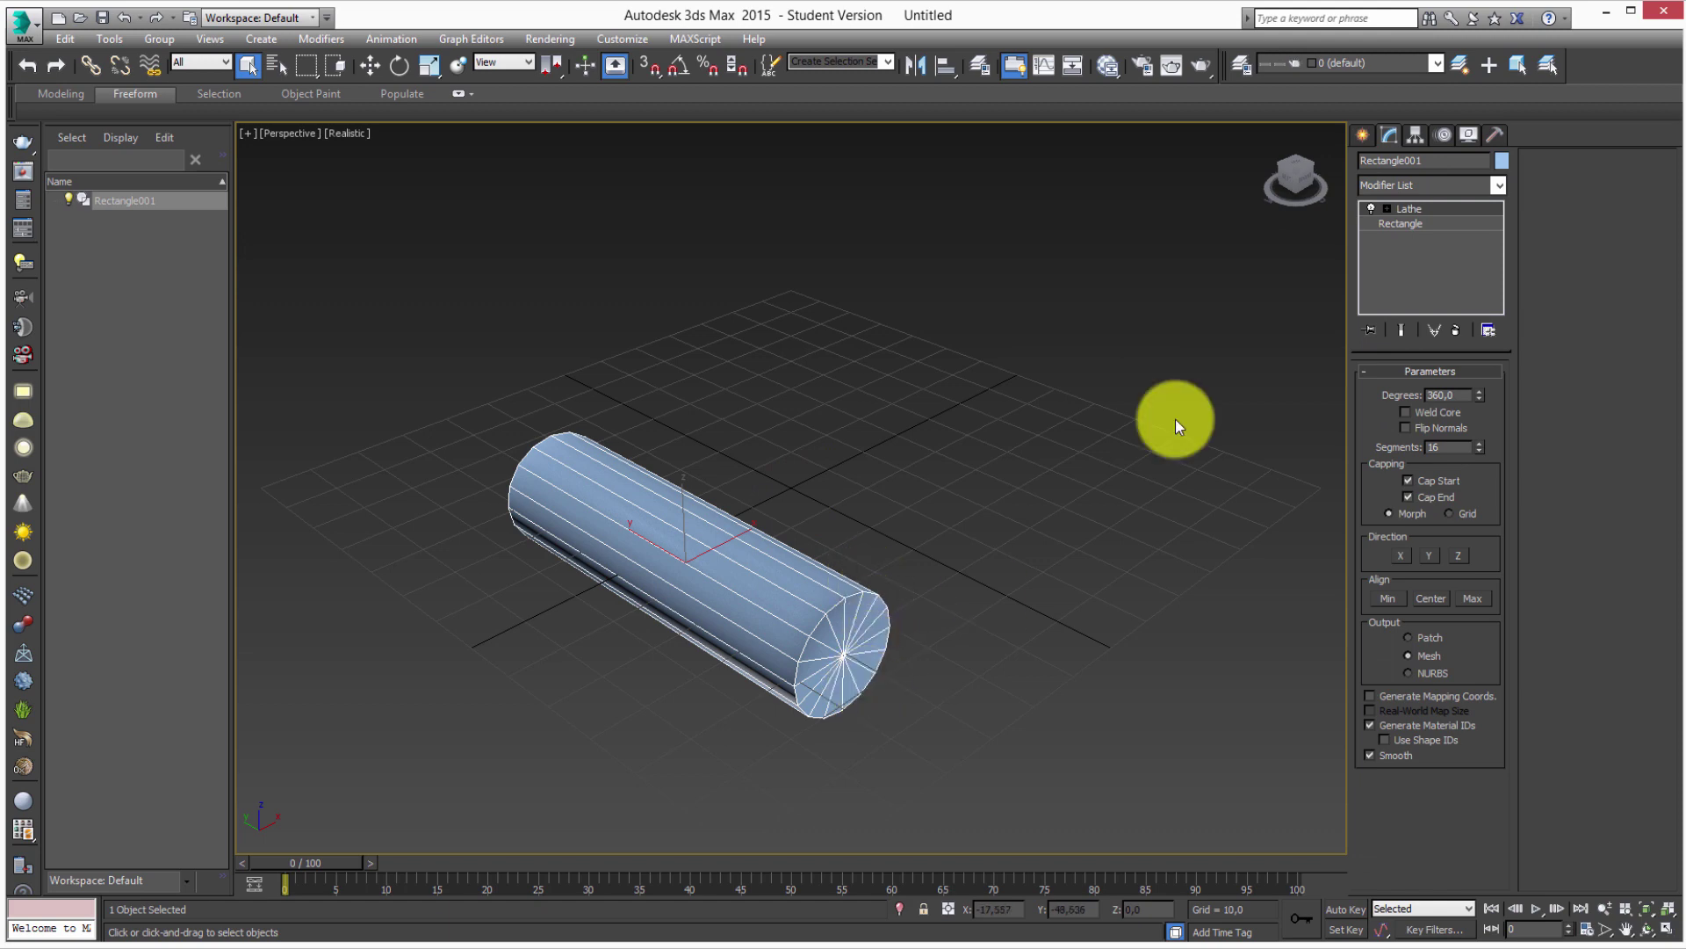
{"action": "left_click", "coordinate": [1387, 208]}
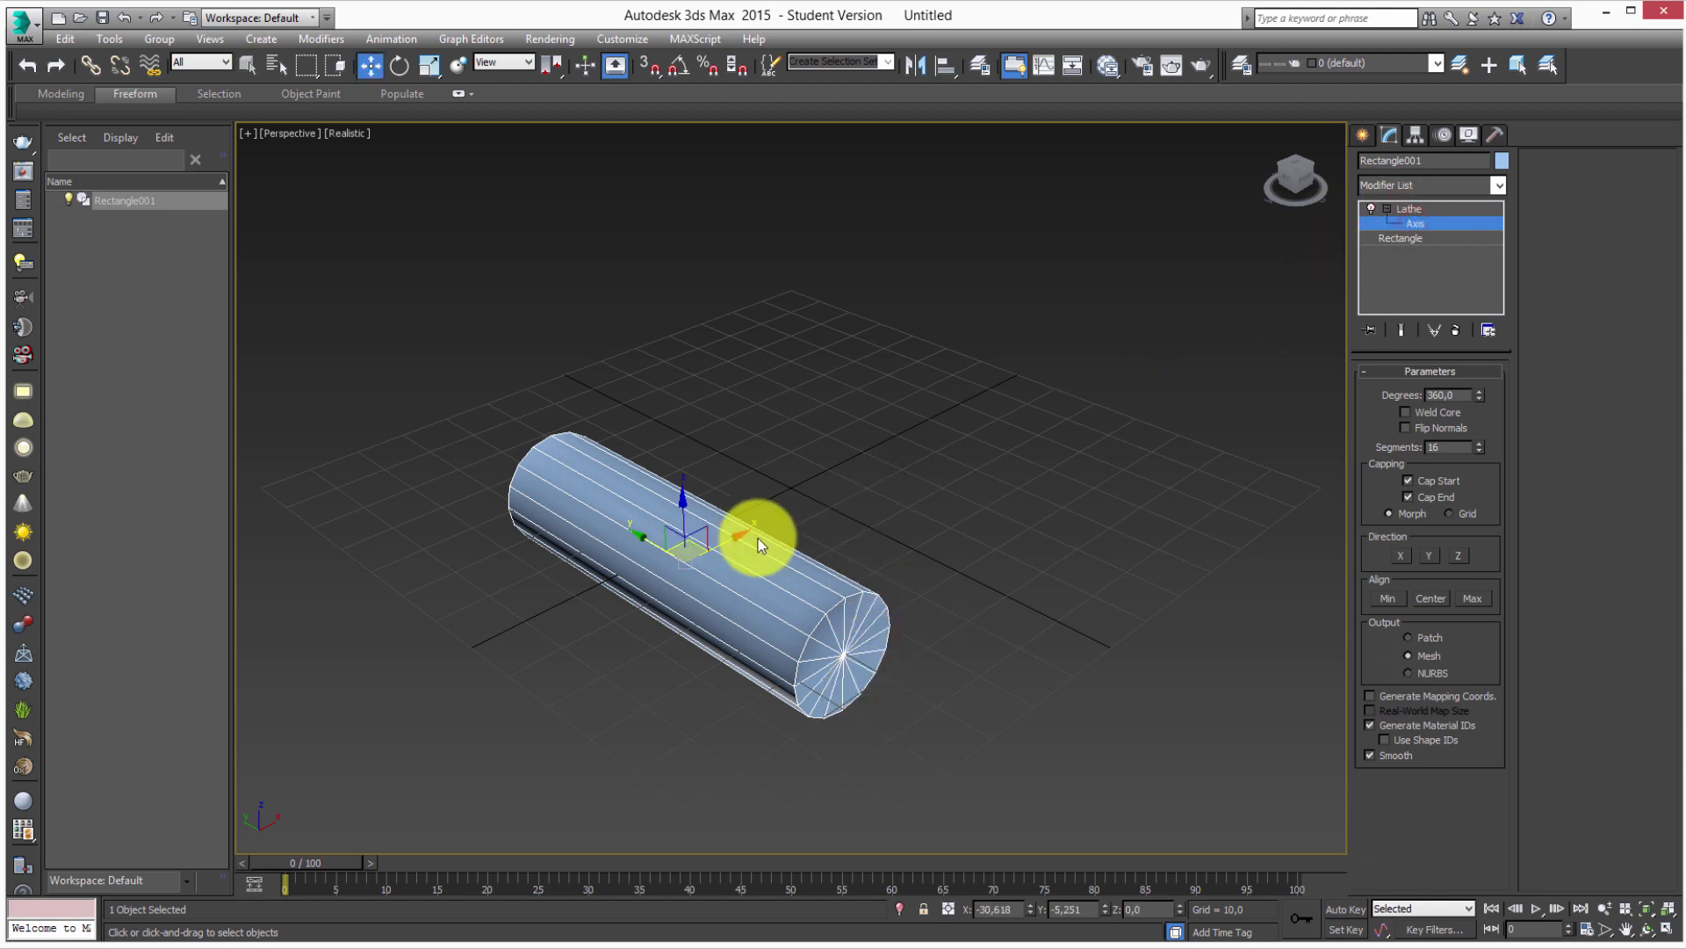
{"action": "left_click_drag", "start_coordinate": [739, 535], "coordinate": [1038, 442]}
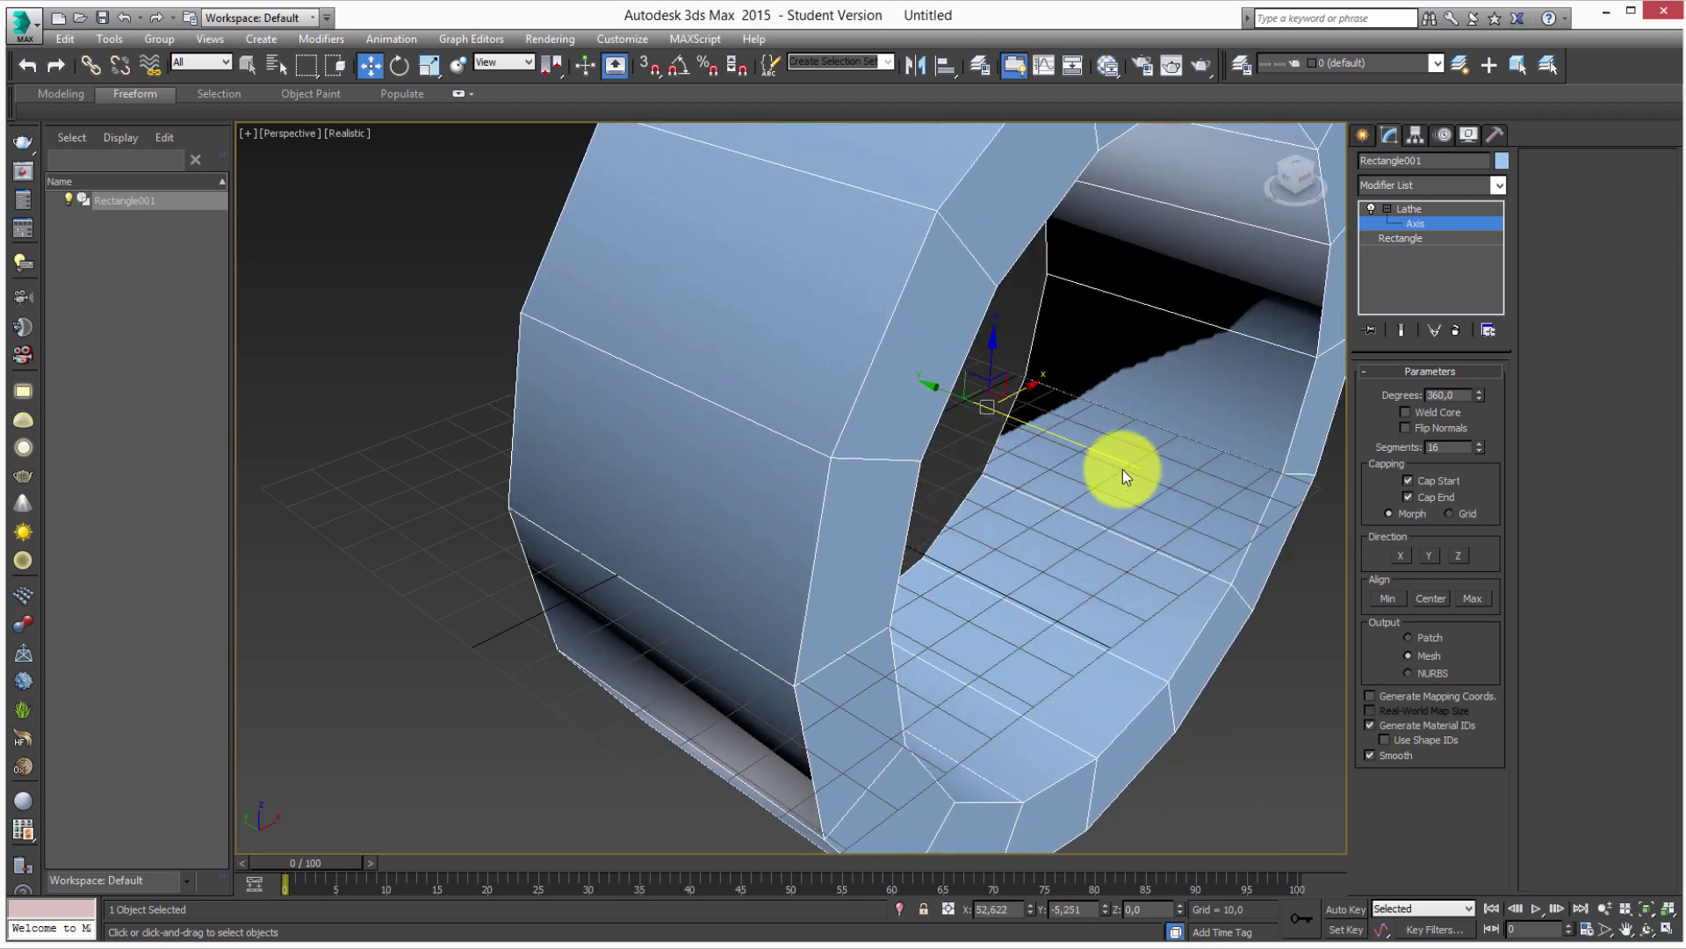
{"action": "scroll", "coordinate": [1122, 469], "scroll_direction": "down", "scroll_amount": 3}
{"action": "scroll", "coordinate": [1057, 471], "scroll_direction": "down", "scroll_amount": 3}
{"action": "scroll", "coordinate": [998, 440], "scroll_direction": "down", "scroll_amount": 3}
{"action": "scroll", "coordinate": [934, 381], "scroll_direction": "down", "scroll_amount": 2}
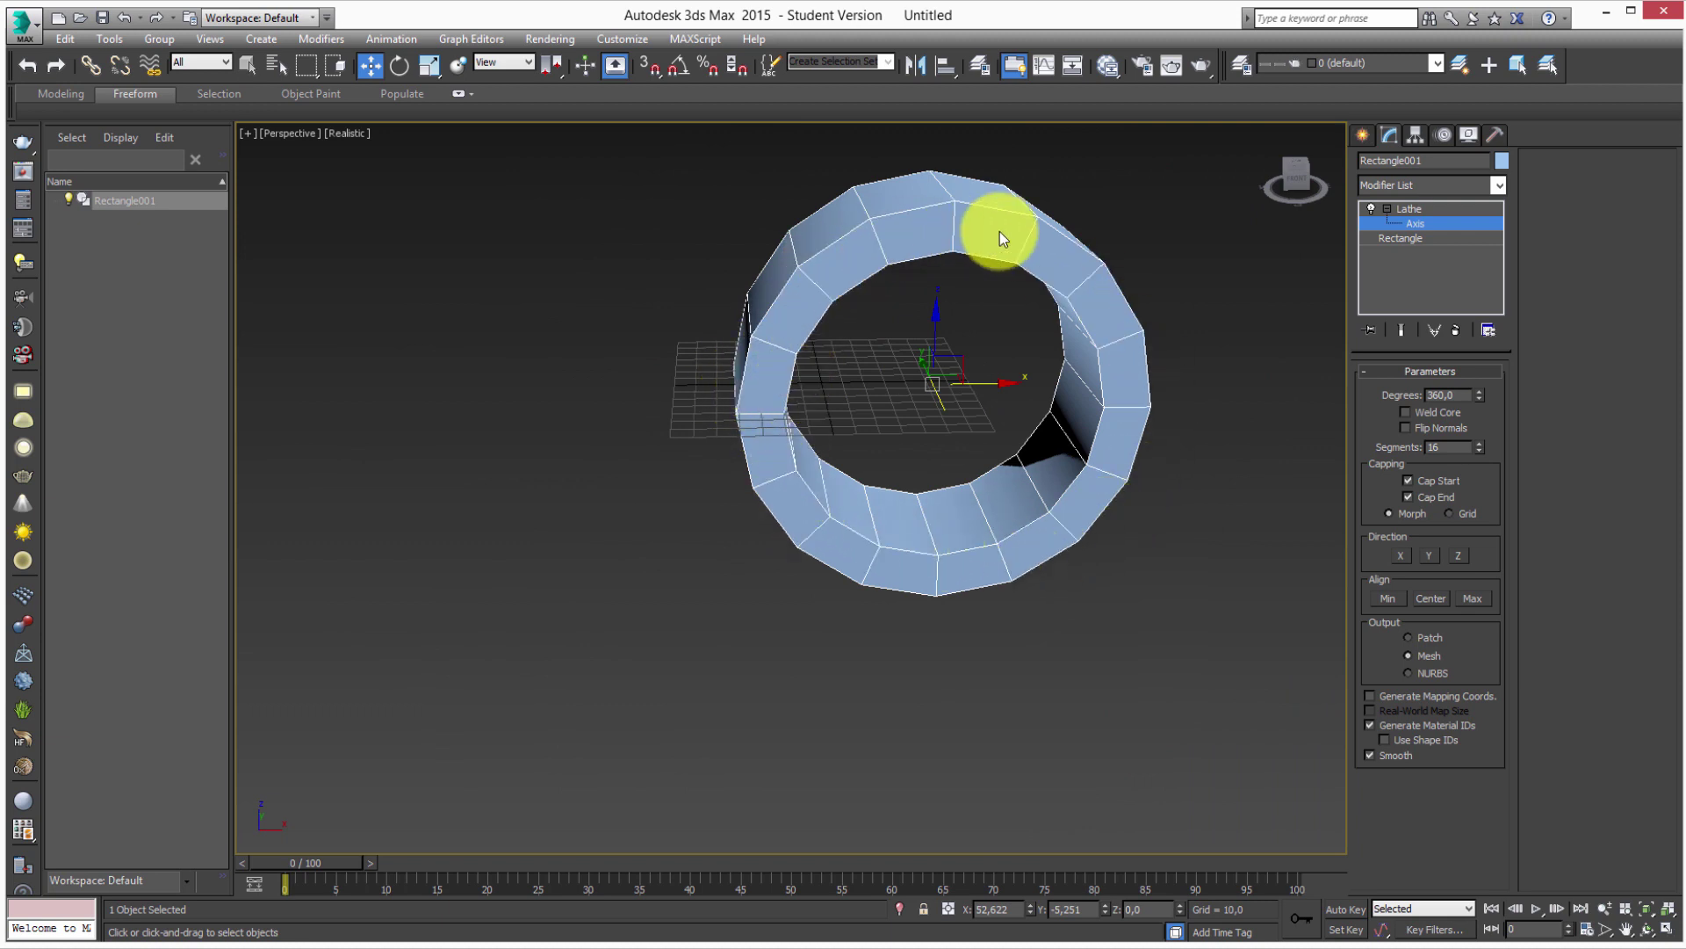
Shift the lathe axis further to adjust the tube radius, then delete the object.
{"action": "mouse_move", "coordinate": [956, 407]}
{"action": "left_mouse_down"}
{"action": "mouse_move", "coordinate": [986, 380]}
{"action": "mouse_move", "coordinate": [904, 384]}
{"action": "mouse_move", "coordinate": [1043, 381]}
{"action": "mouse_move", "coordinate": [1340, 255]}
{"action": "left_mouse_up"}
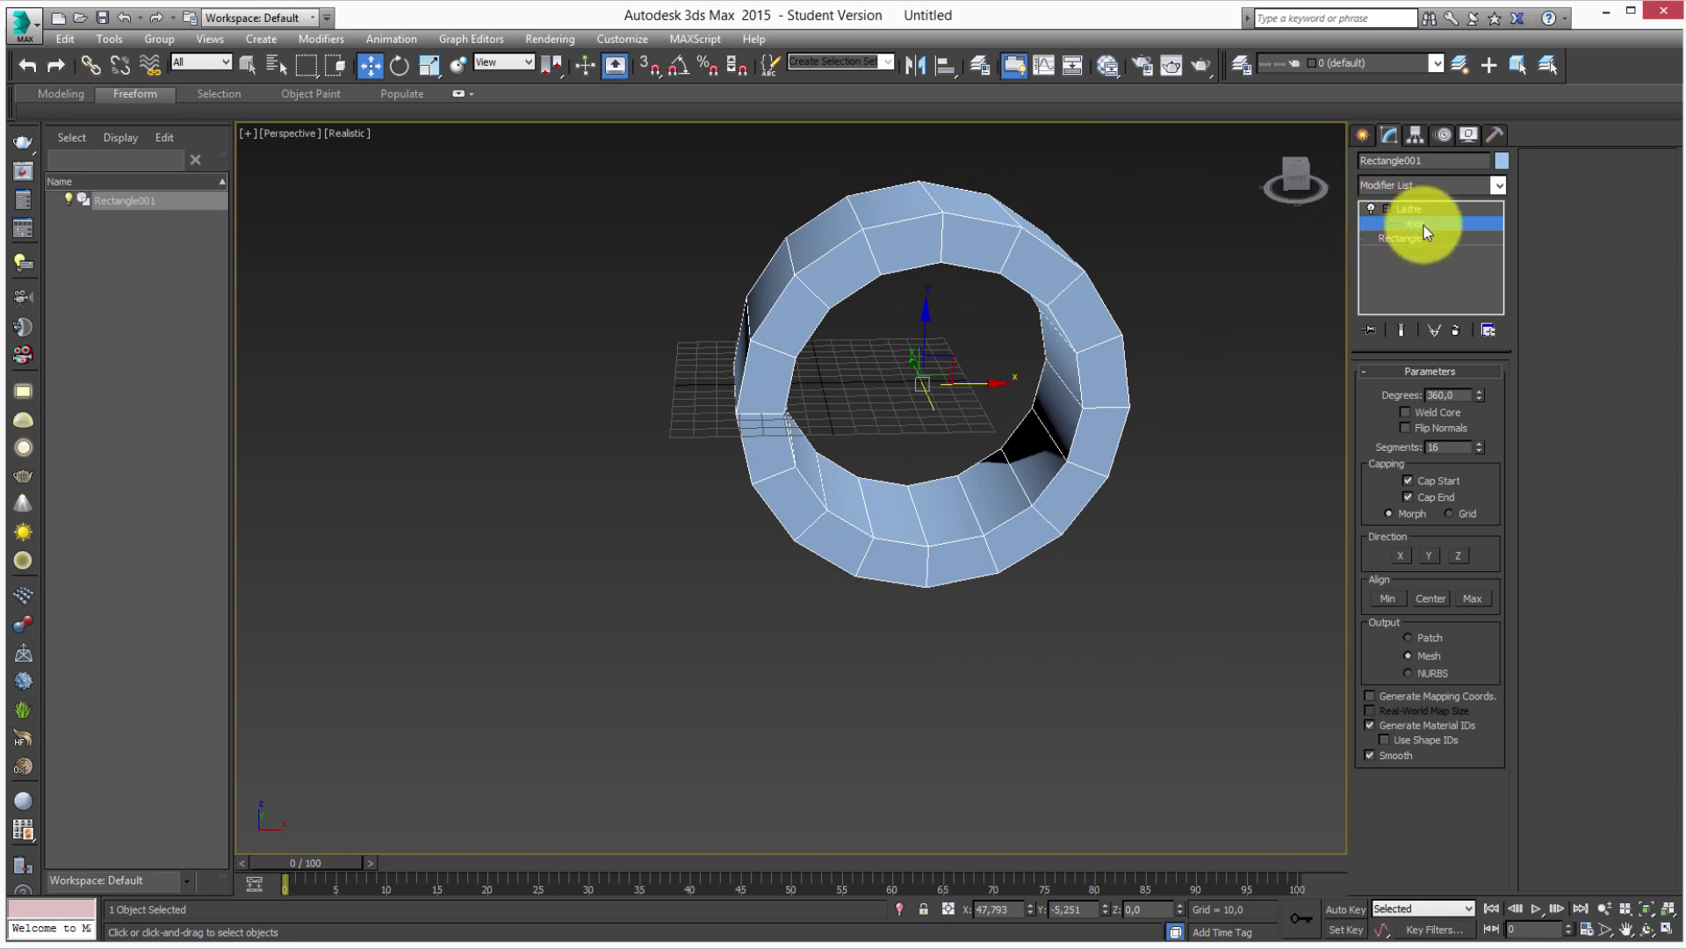
{"action": "mouse_move", "coordinate": [989, 381]}
{"action": "left_mouse_down"}
{"action": "mouse_move", "coordinate": [914, 380]}
{"action": "mouse_move", "coordinate": [963, 381]}
{"action": "mouse_move", "coordinate": [874, 425]}
{"action": "mouse_move", "coordinate": [986, 399]}
{"action": "mouse_move", "coordinate": [881, 410]}
{"action": "mouse_move", "coordinate": [967, 396]}
{"action": "mouse_move", "coordinate": [1095, 327]}
{"action": "left_mouse_up"}
{"action": "key", "text": "e"}
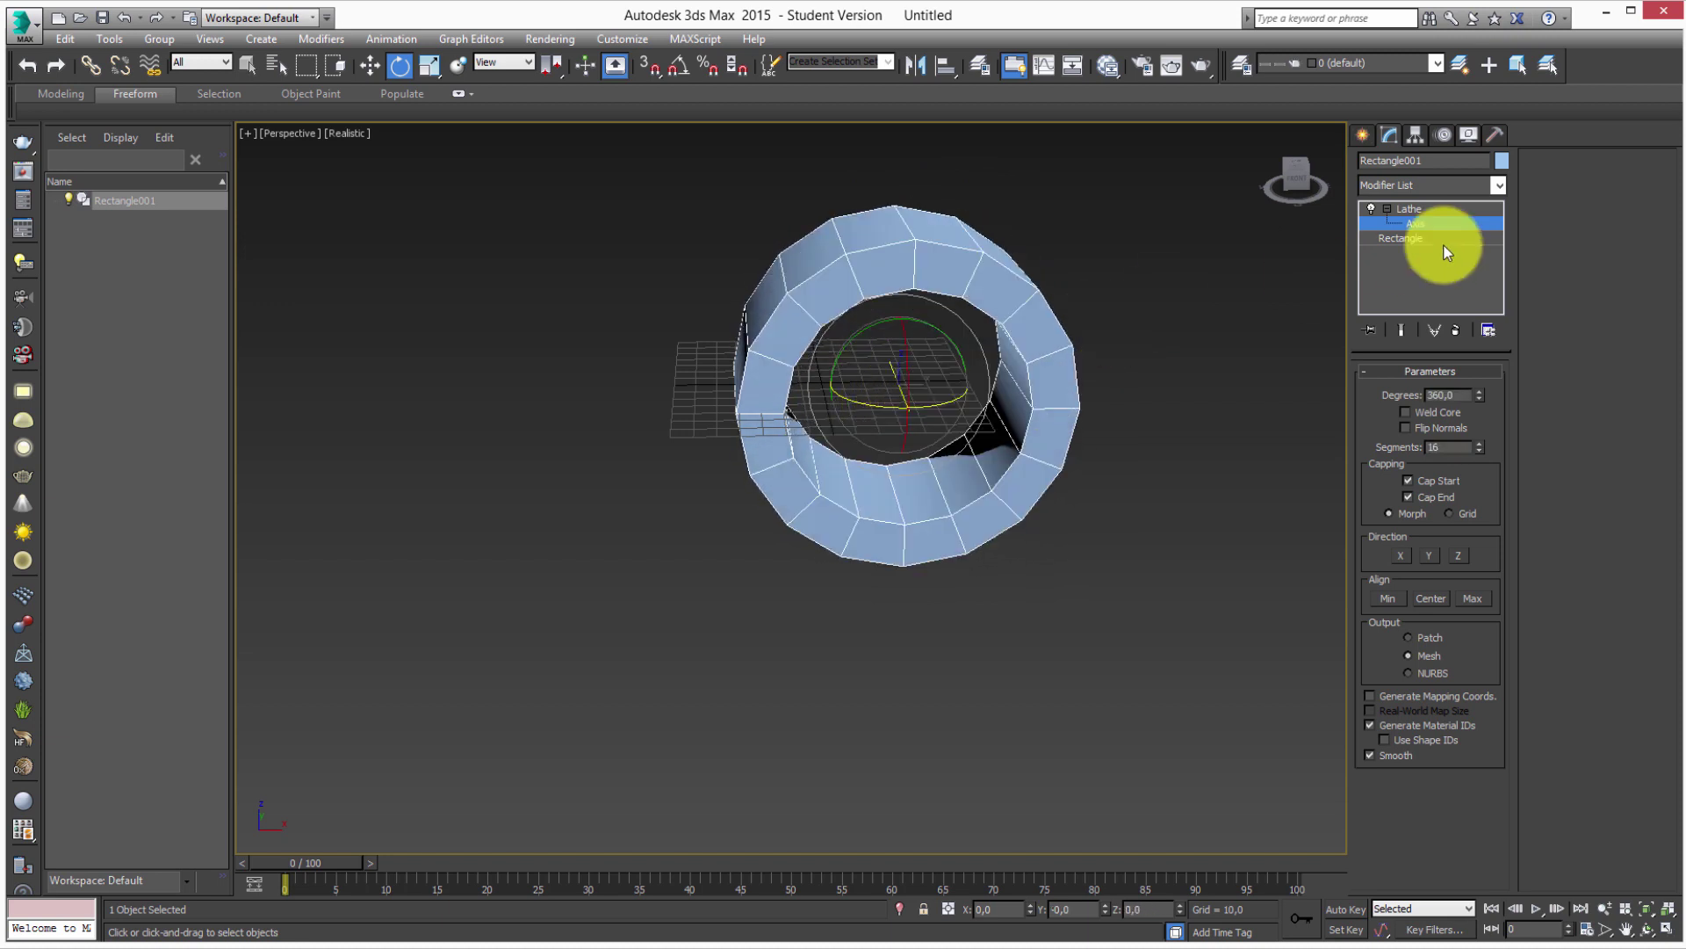
{"action": "key", "text": "Delete"}
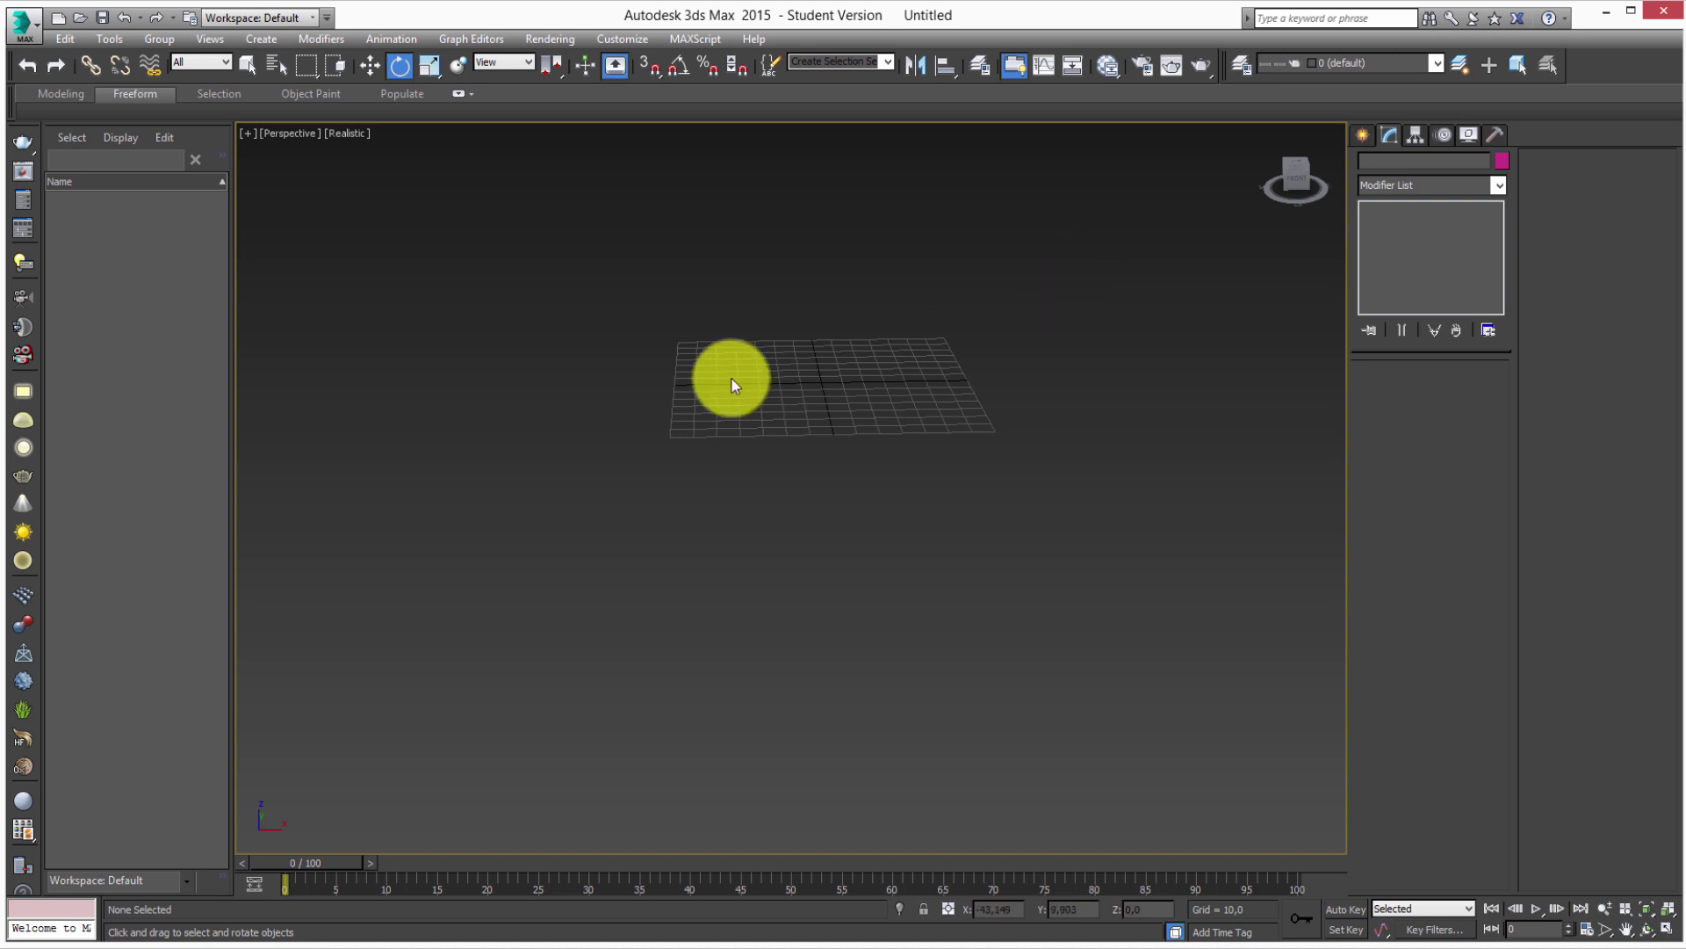
Switch to the Front view, pick the Line shape, and pan to make room.
{"action": "key", "text": "f"}
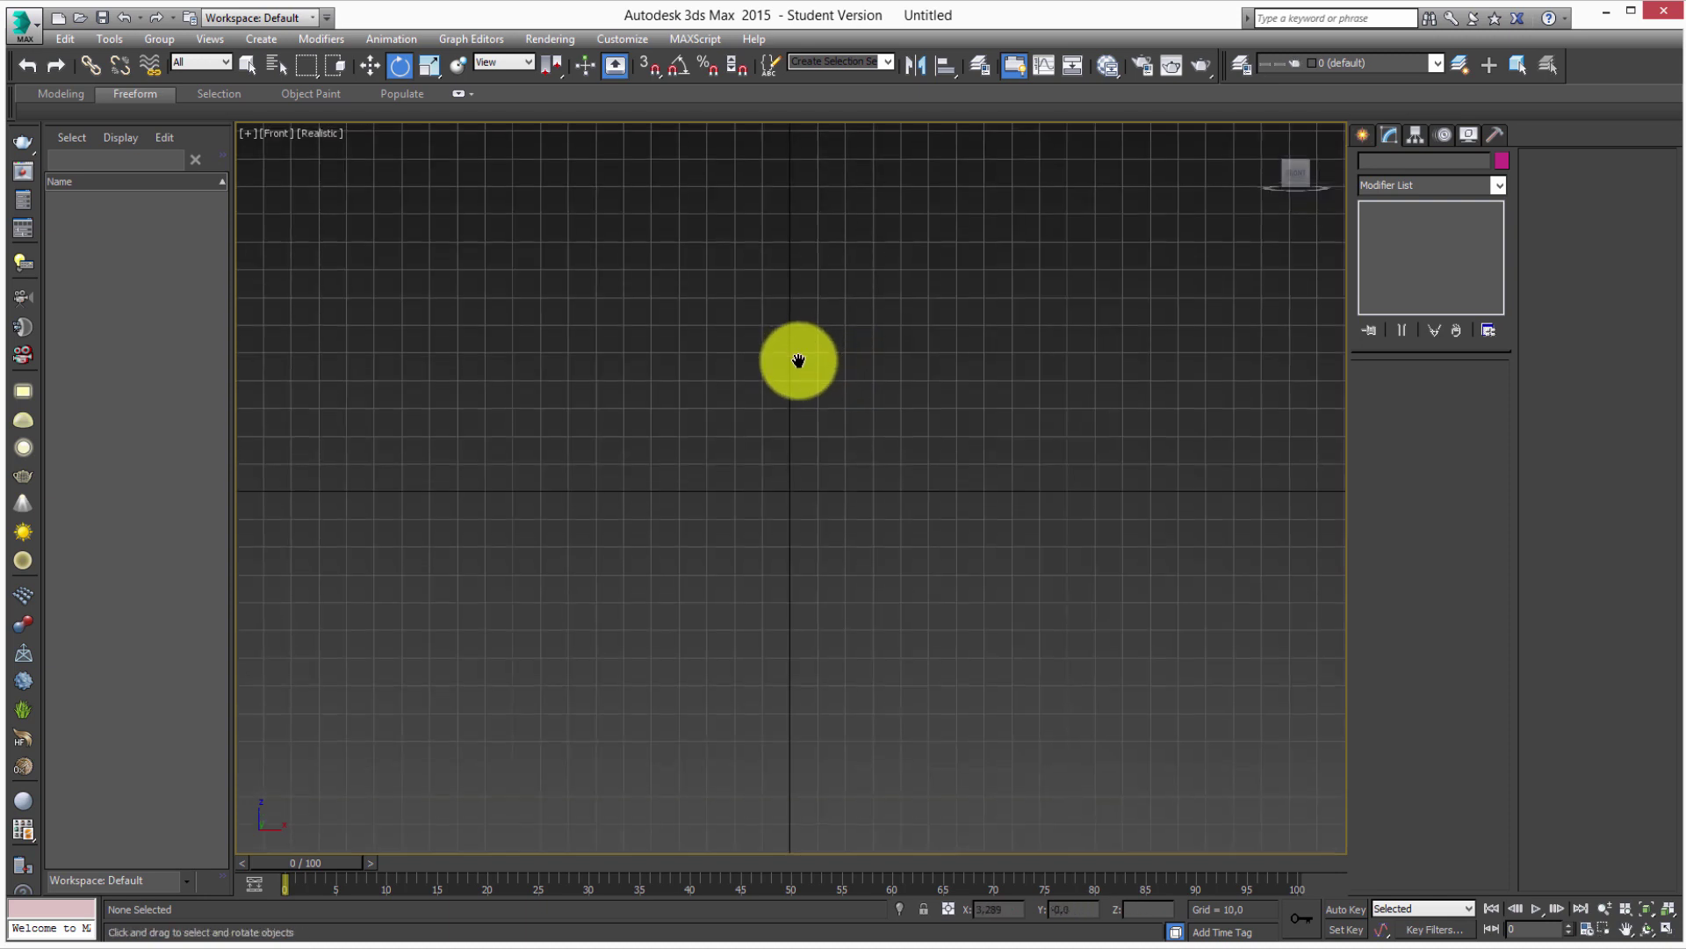
{"action": "middle_click_drag", "start_coordinate": [885, 333], "coordinate": [882, 353]}
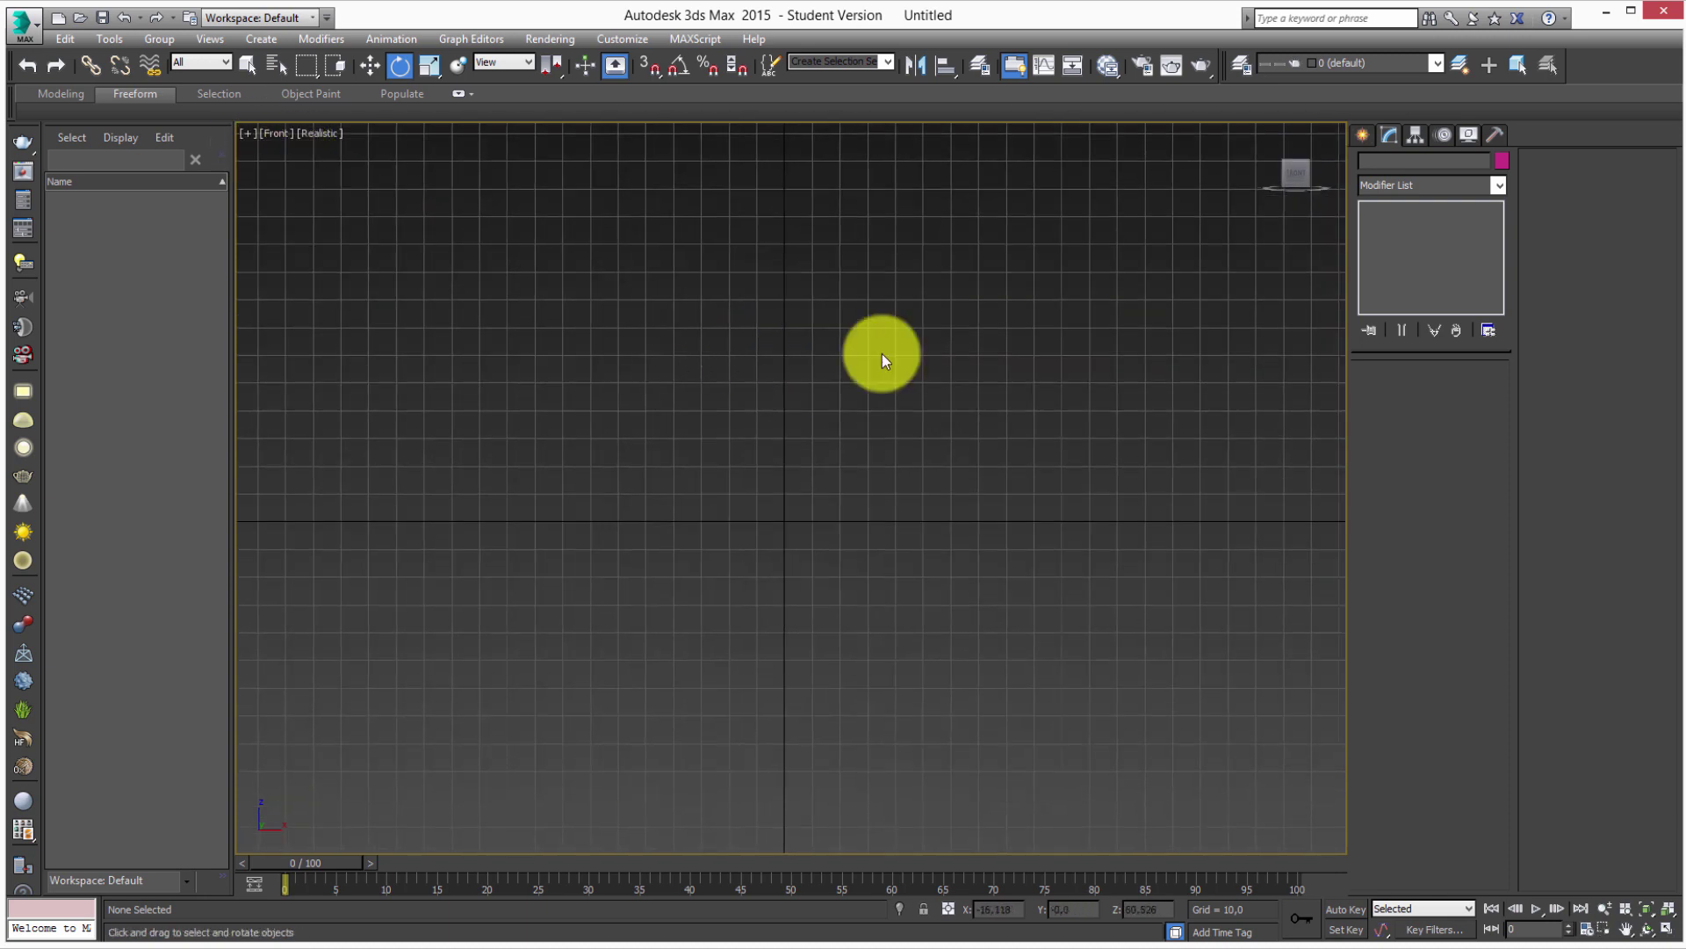
{"action": "left_click", "coordinate": [1362, 133]}
{"action": "left_click", "coordinate": [1393, 265]}
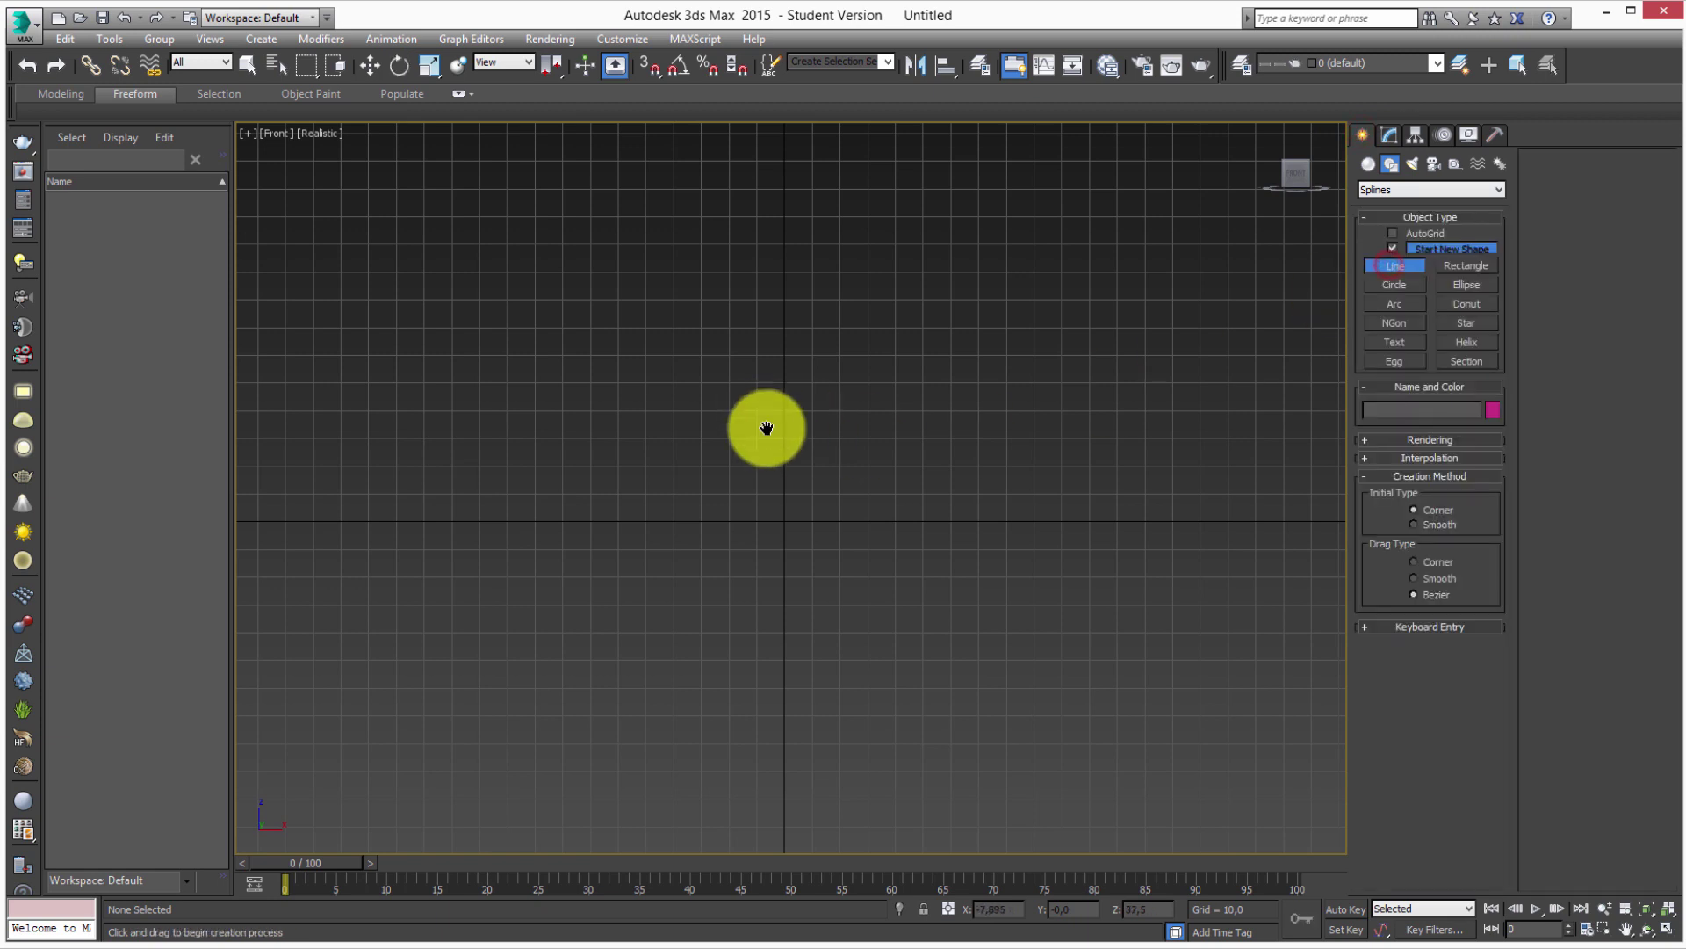
{"action": "middle_click_drag", "start_coordinate": [766, 428], "coordinate": [659, 350]}
{"action": "middle_click_drag", "start_coordinate": [664, 237], "coordinate": [628, 226]}
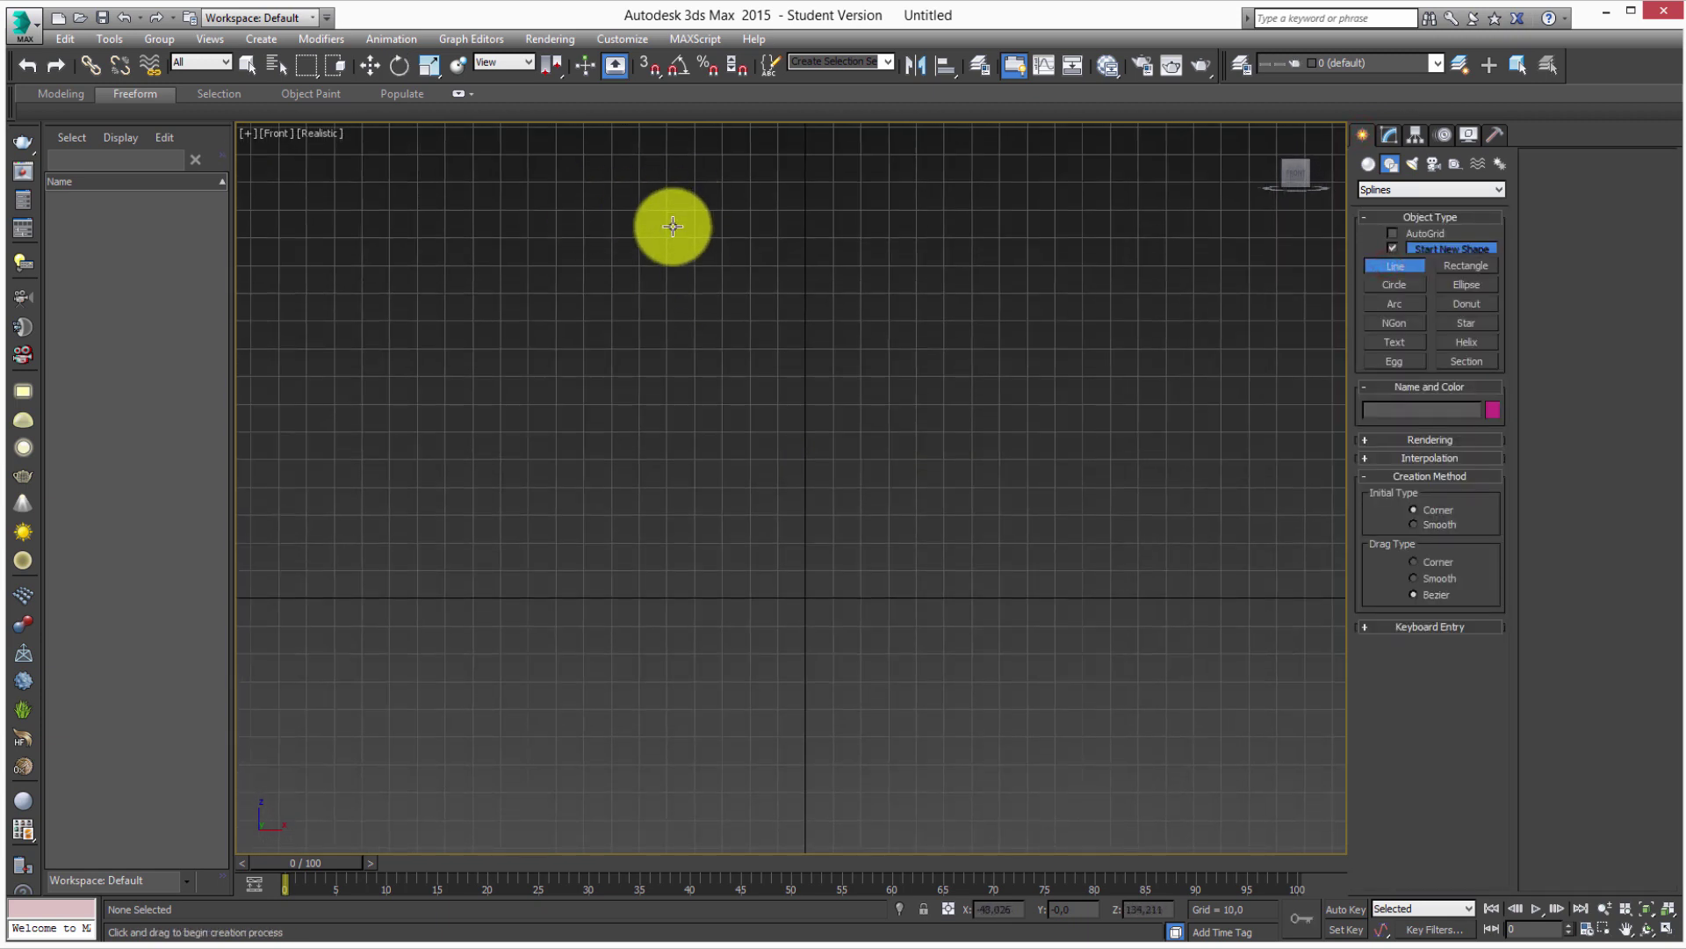
Draw the five-point zigzag vase profile, ending with a flat base at the centre axis.
{"action": "left_click", "coordinate": [671, 221]}
{"action": "left_click", "coordinate": [717, 411]}
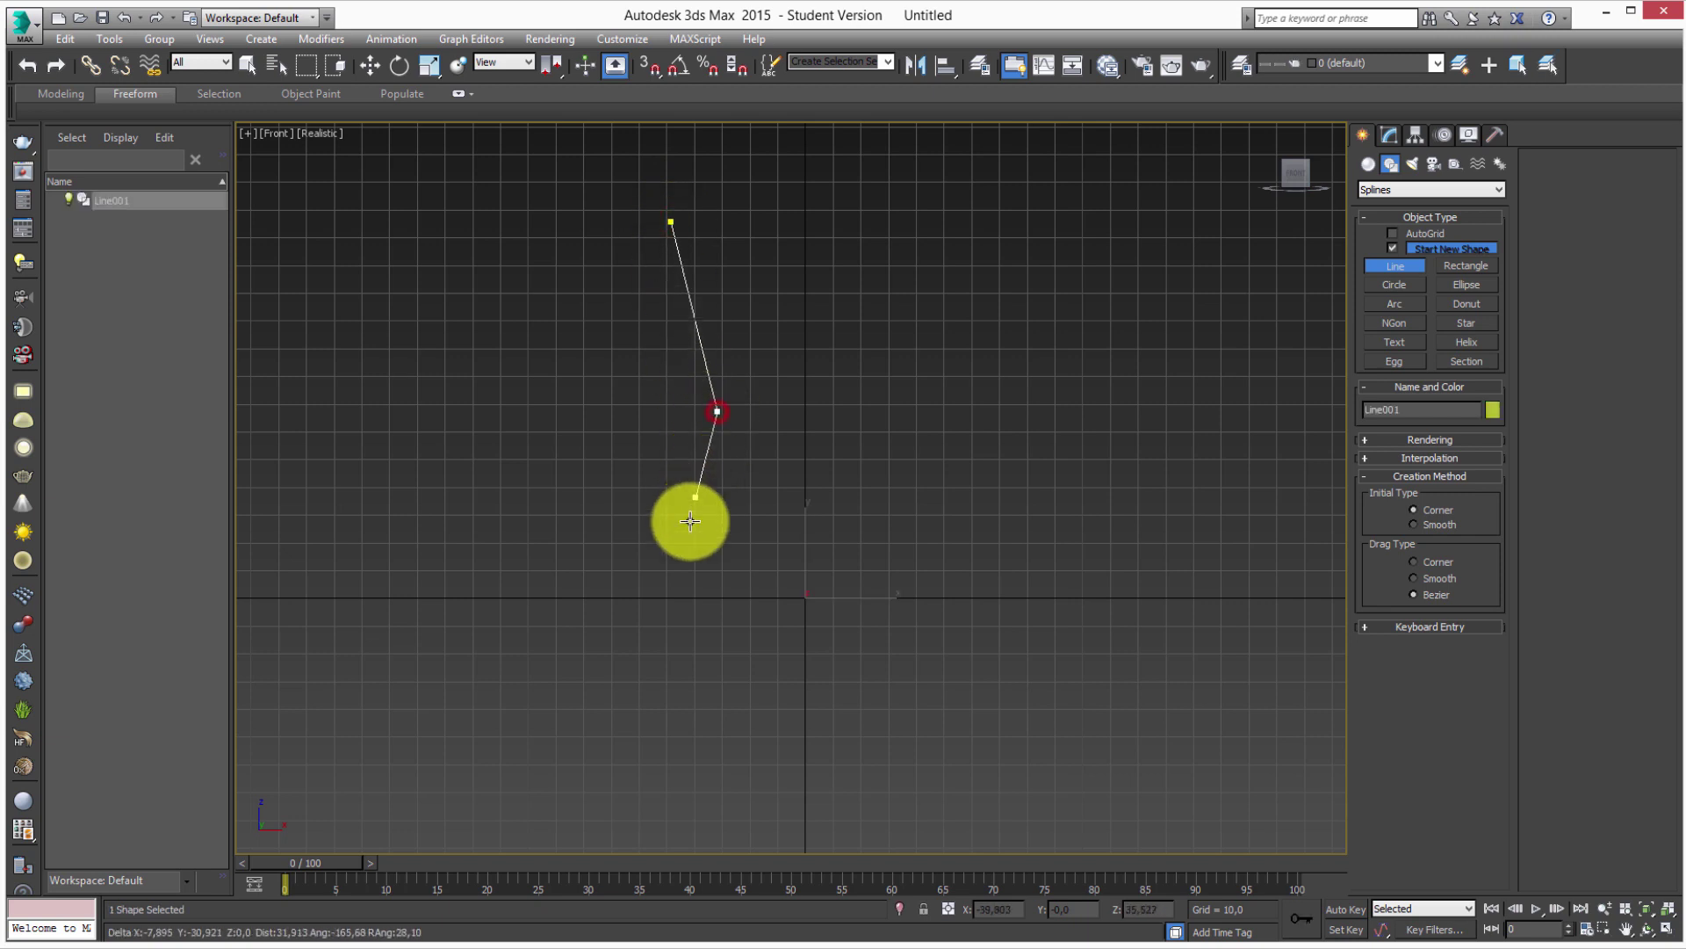
{"action": "left_click", "coordinate": [676, 520]}
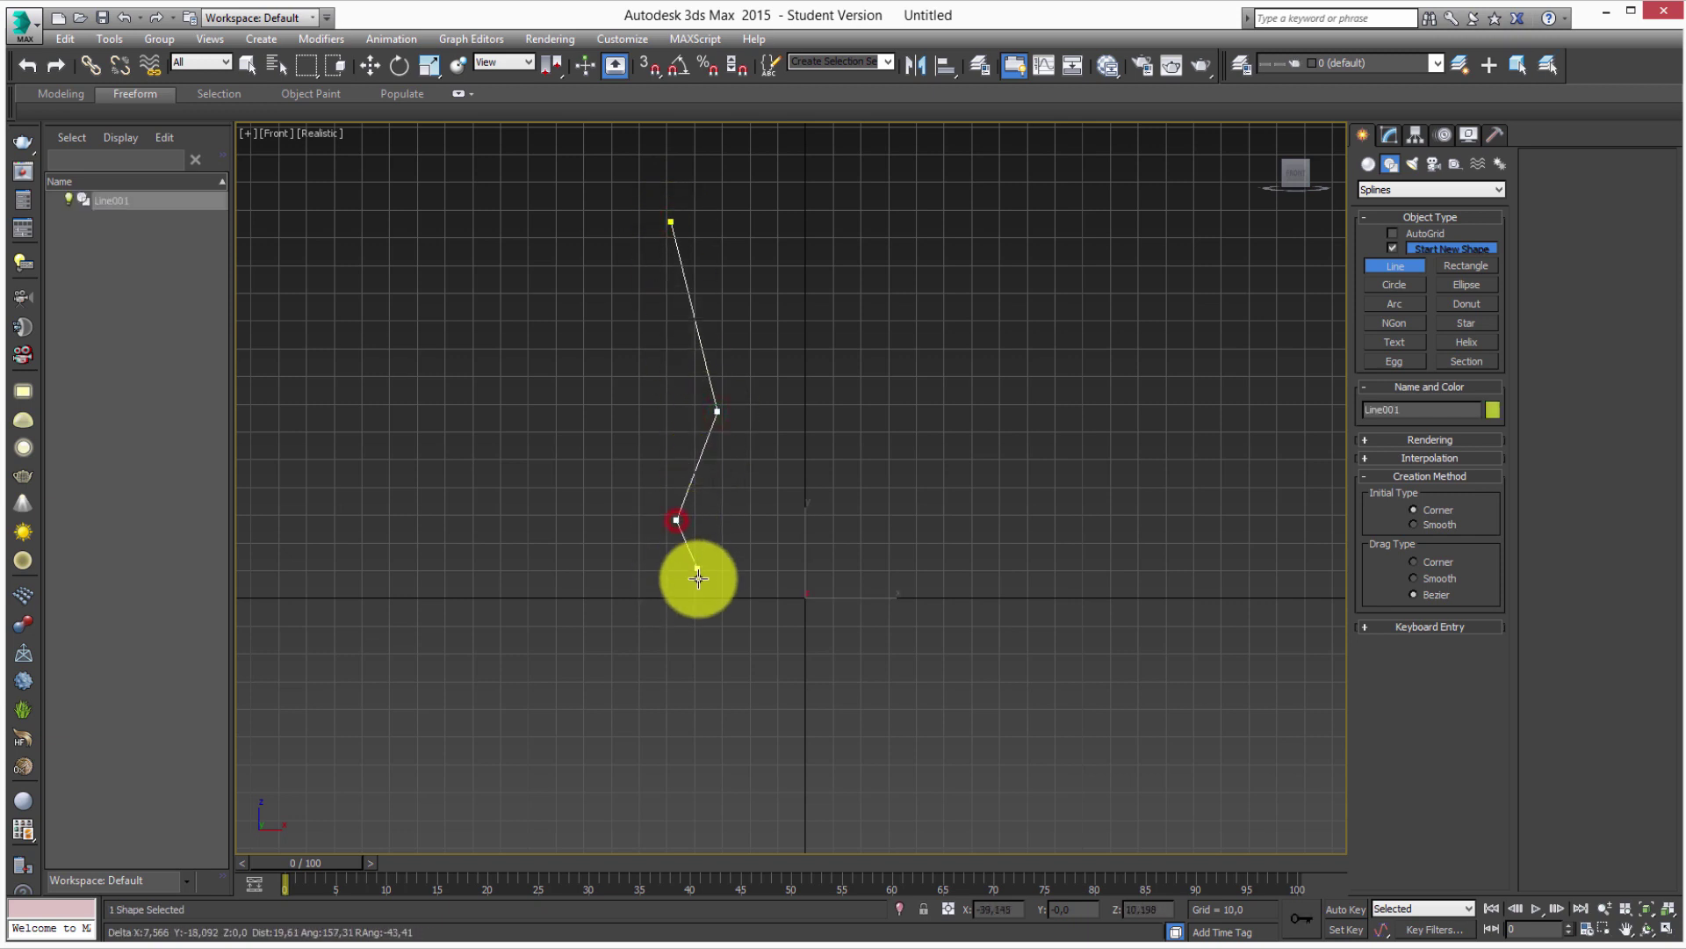
{"action": "left_click", "coordinate": [702, 596]}
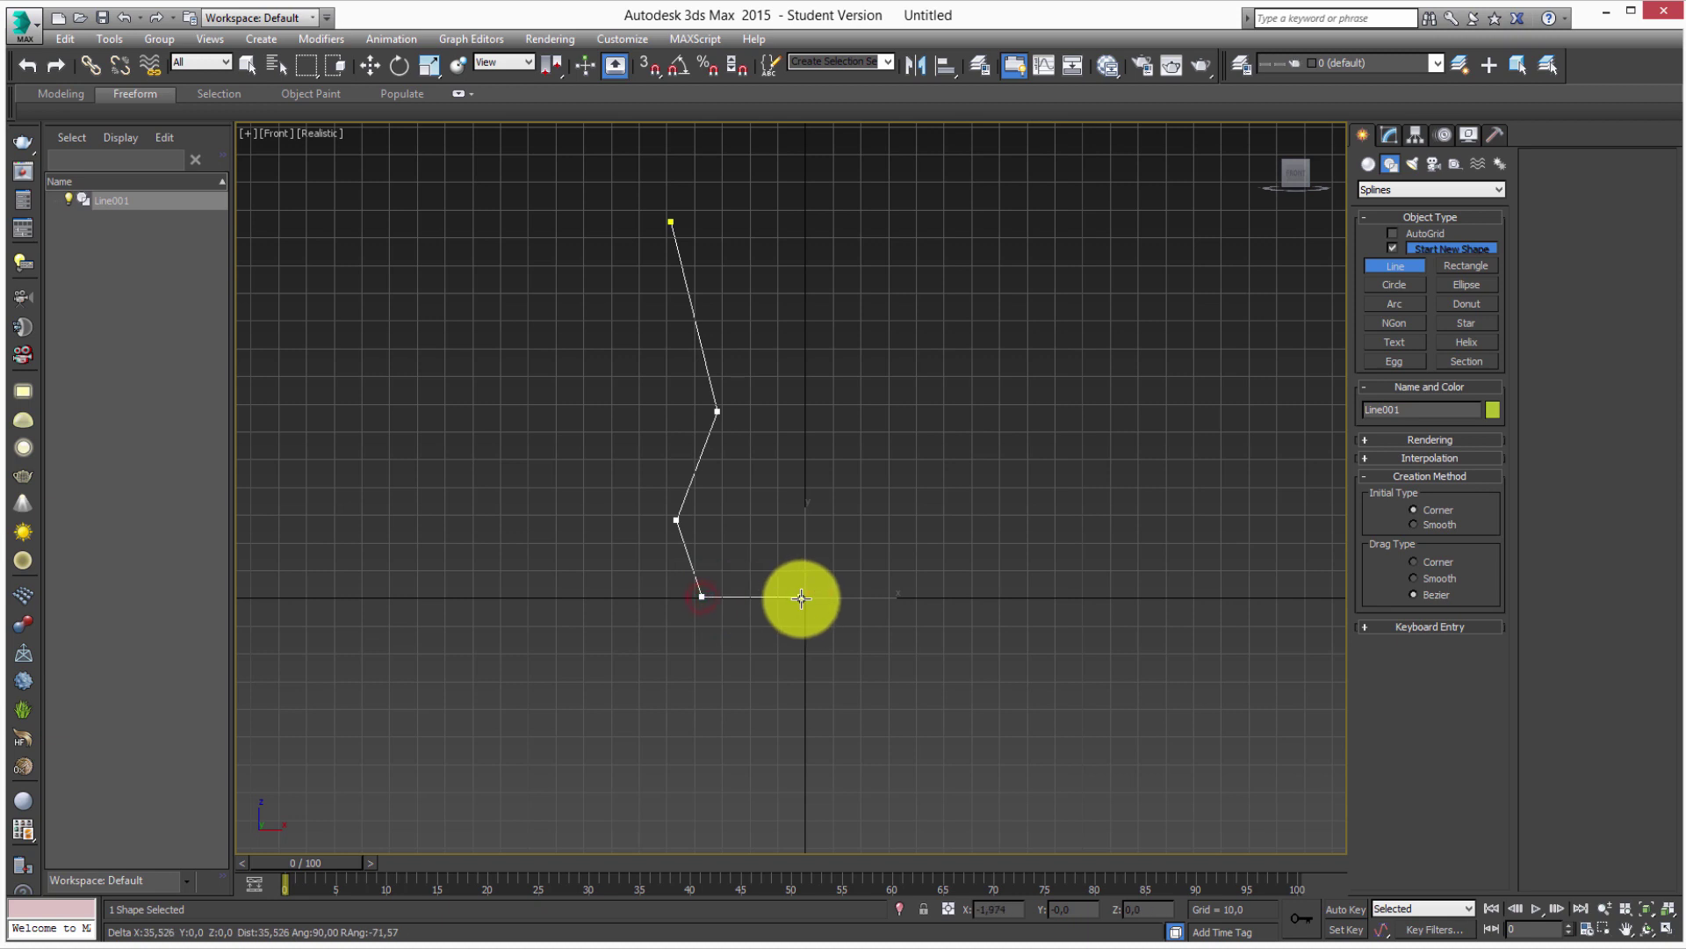
{"action": "left_click", "coordinate": [805, 598]}
{"action": "right_click", "coordinate": [907, 485]}
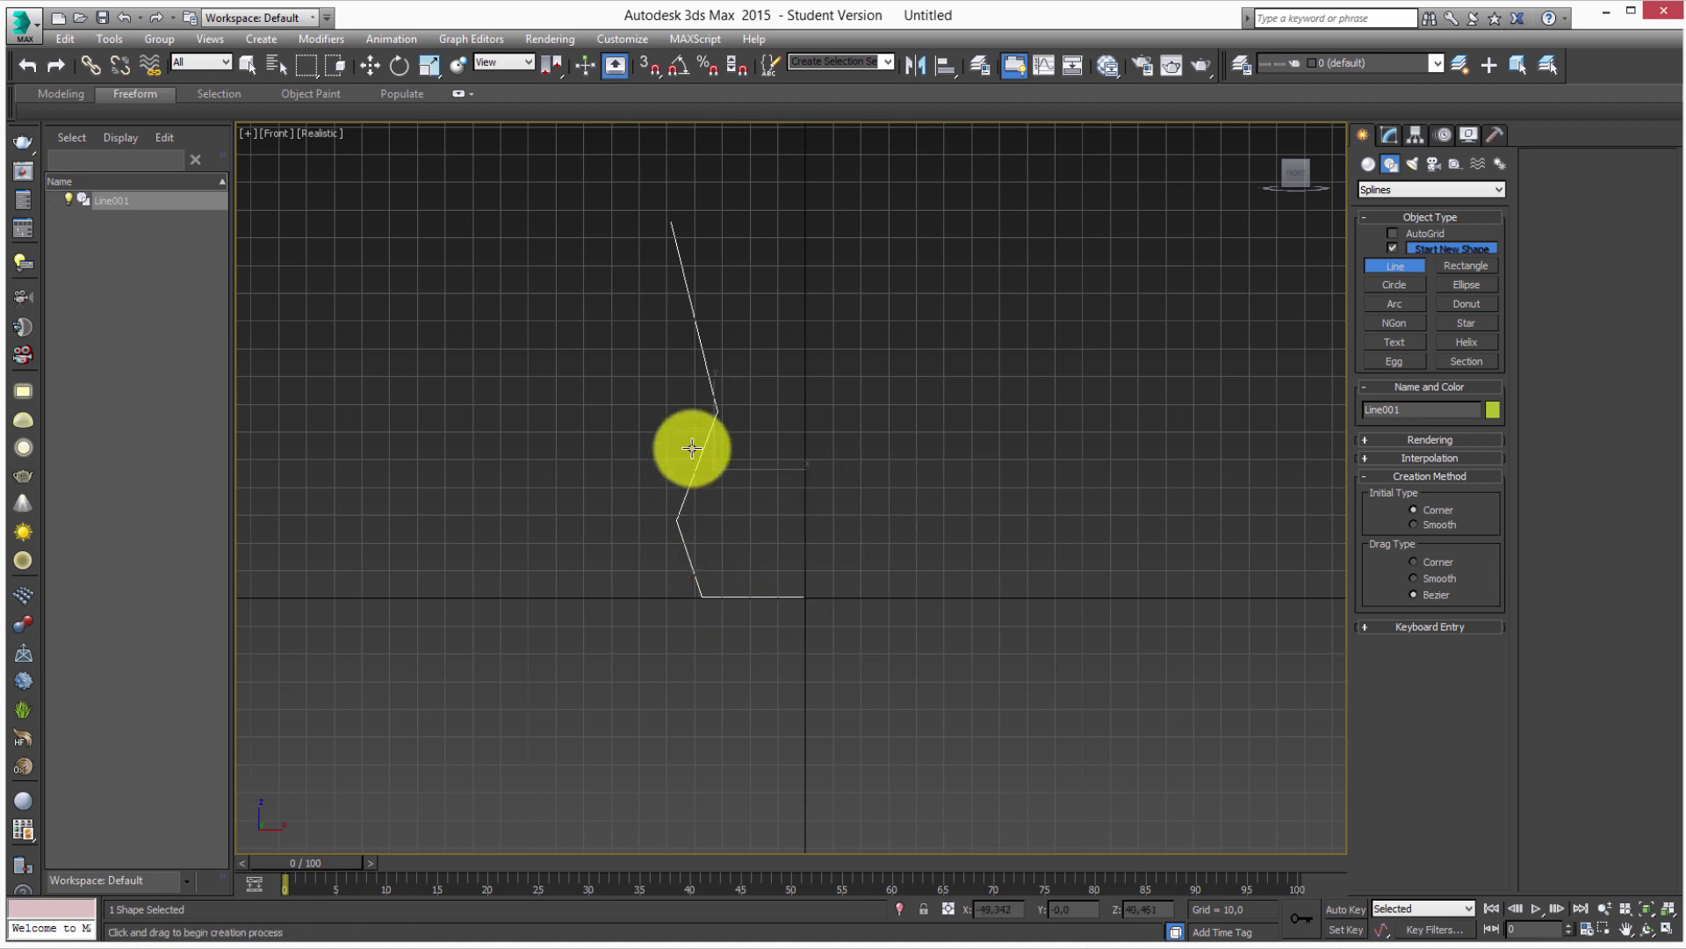
Fillet the profile's middle corner vertices by about 3 for smooth curves.
{"action": "key", "text": "e"}
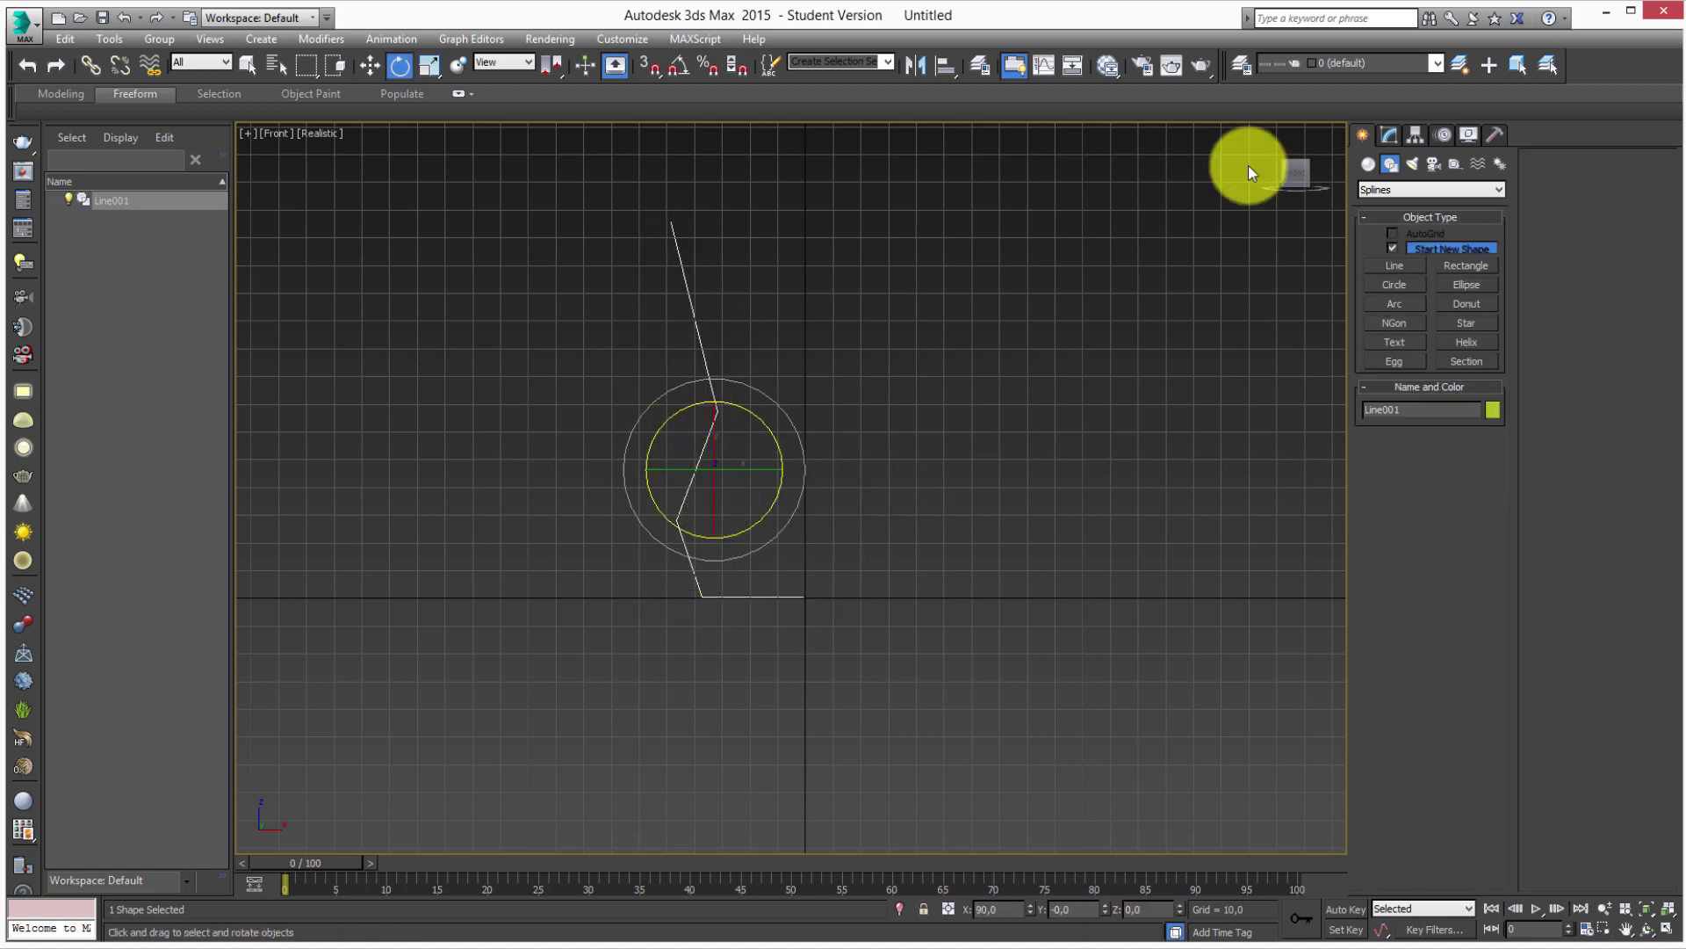
{"action": "left_click", "coordinate": [1389, 134]}
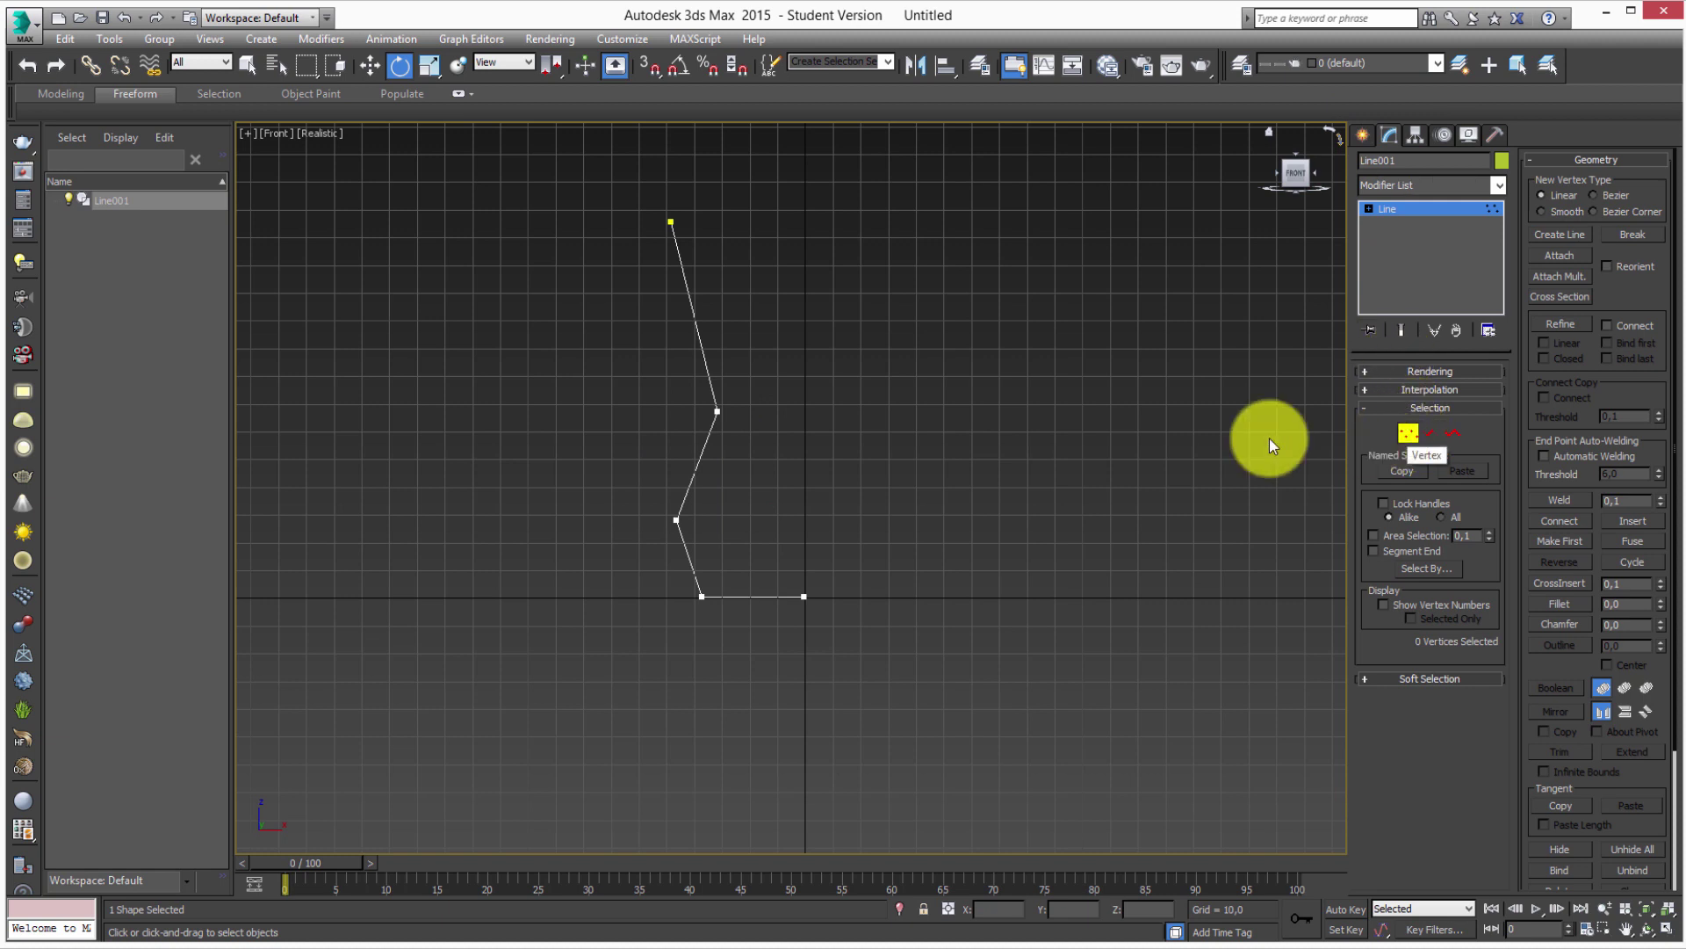
{"action": "left_click", "coordinate": [710, 411]}
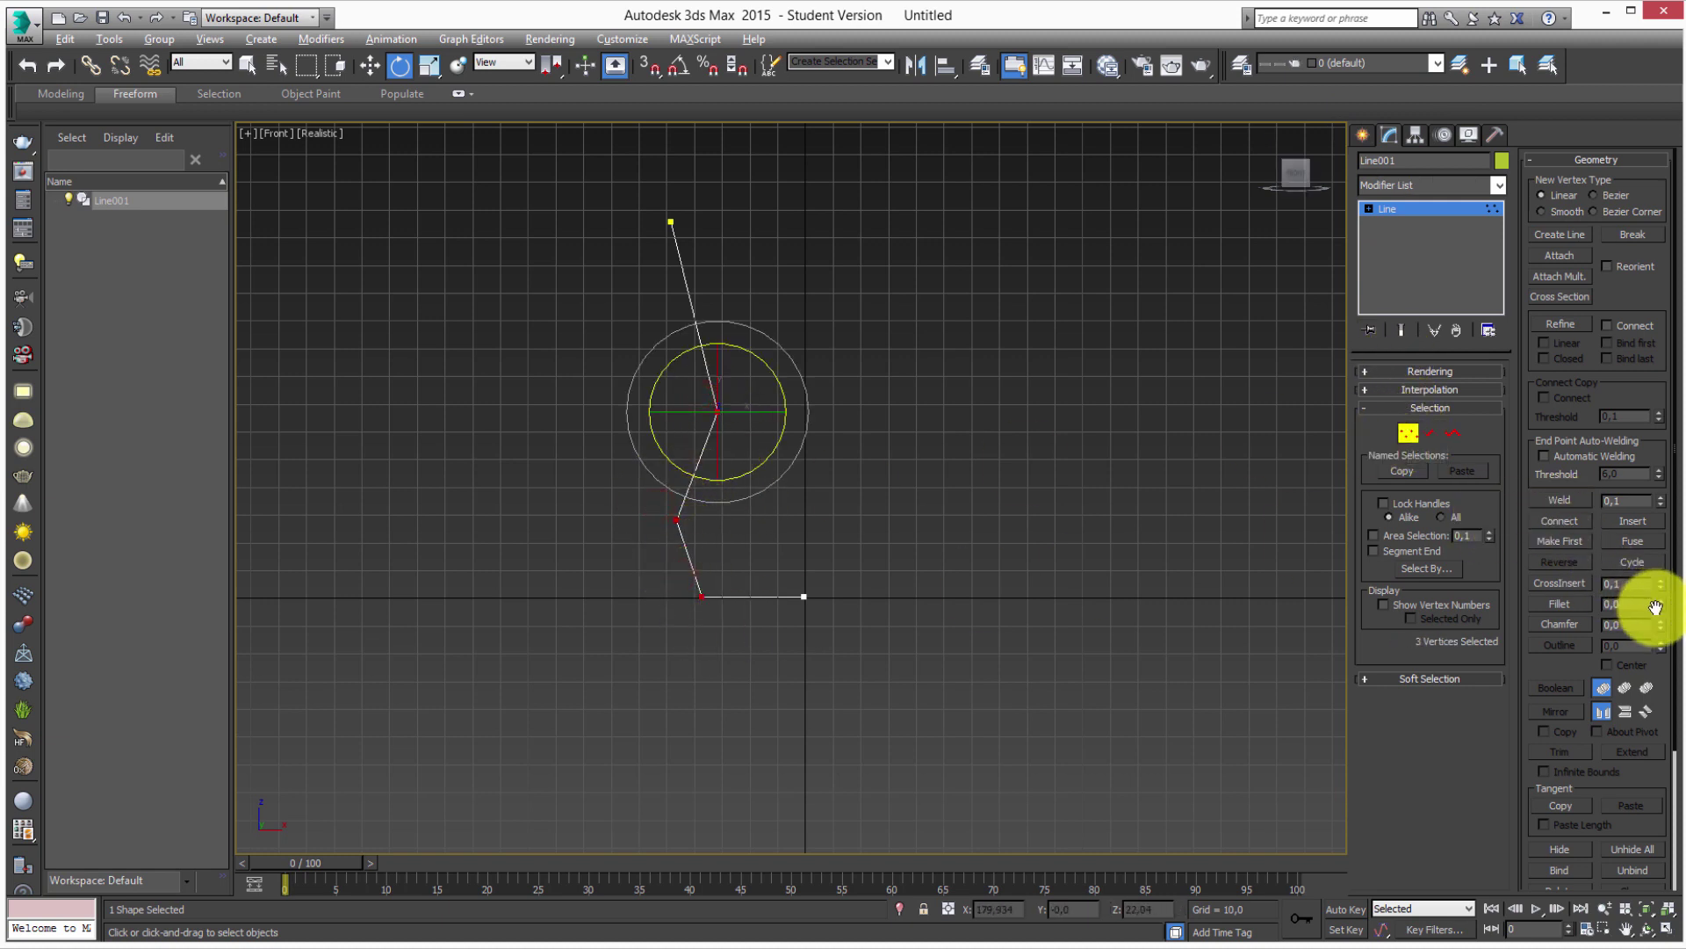
{"action": "left_click_drag", "start_coordinate": [1660, 604], "coordinate": [1639, 523]}
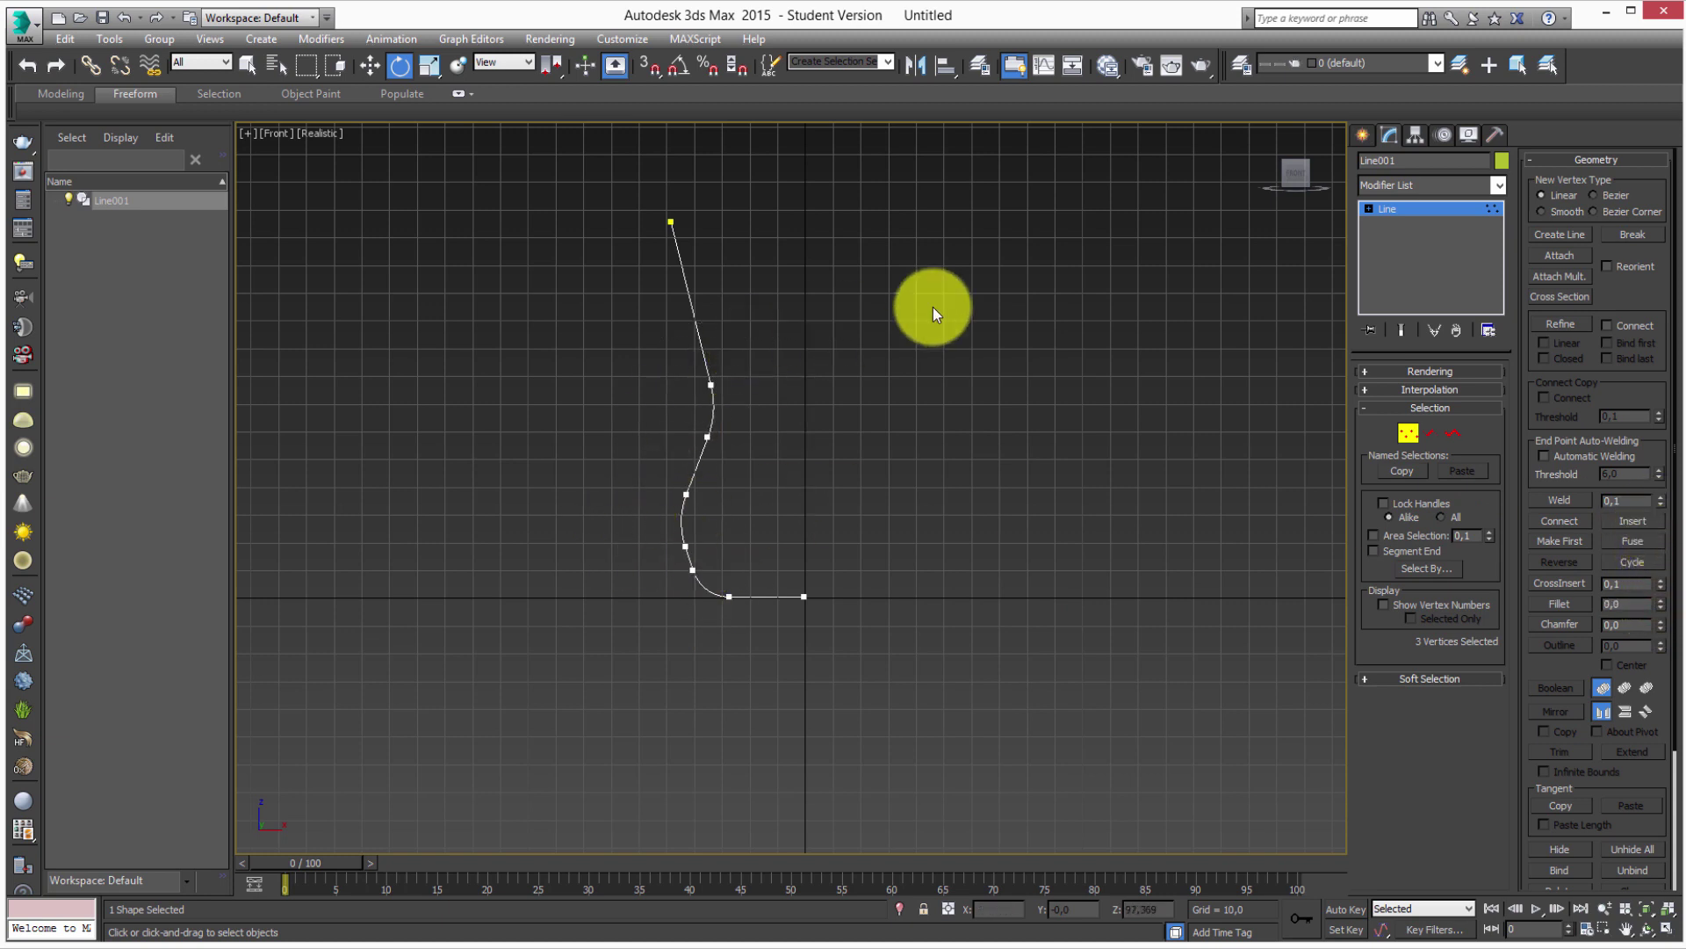
{"action": "left_click", "coordinate": [1431, 204]}
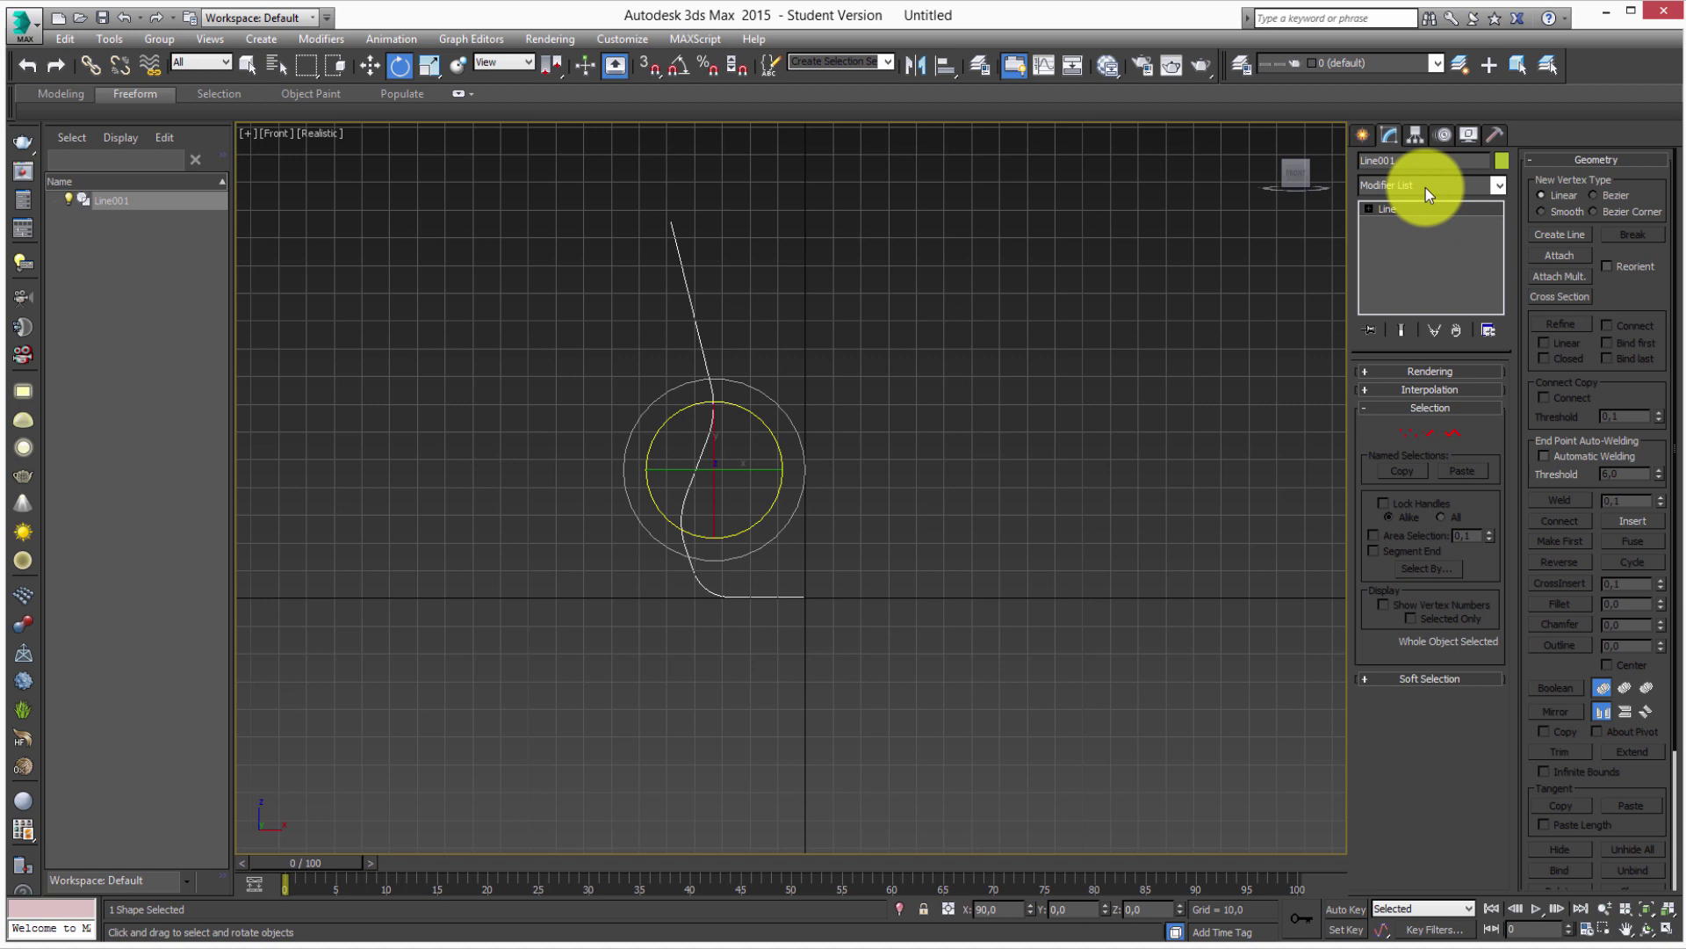
Outline the profile spline to give the vase a double-wall thickness.
{"action": "left_click", "coordinate": [1453, 433]}
{"action": "left_click", "coordinate": [728, 427]}
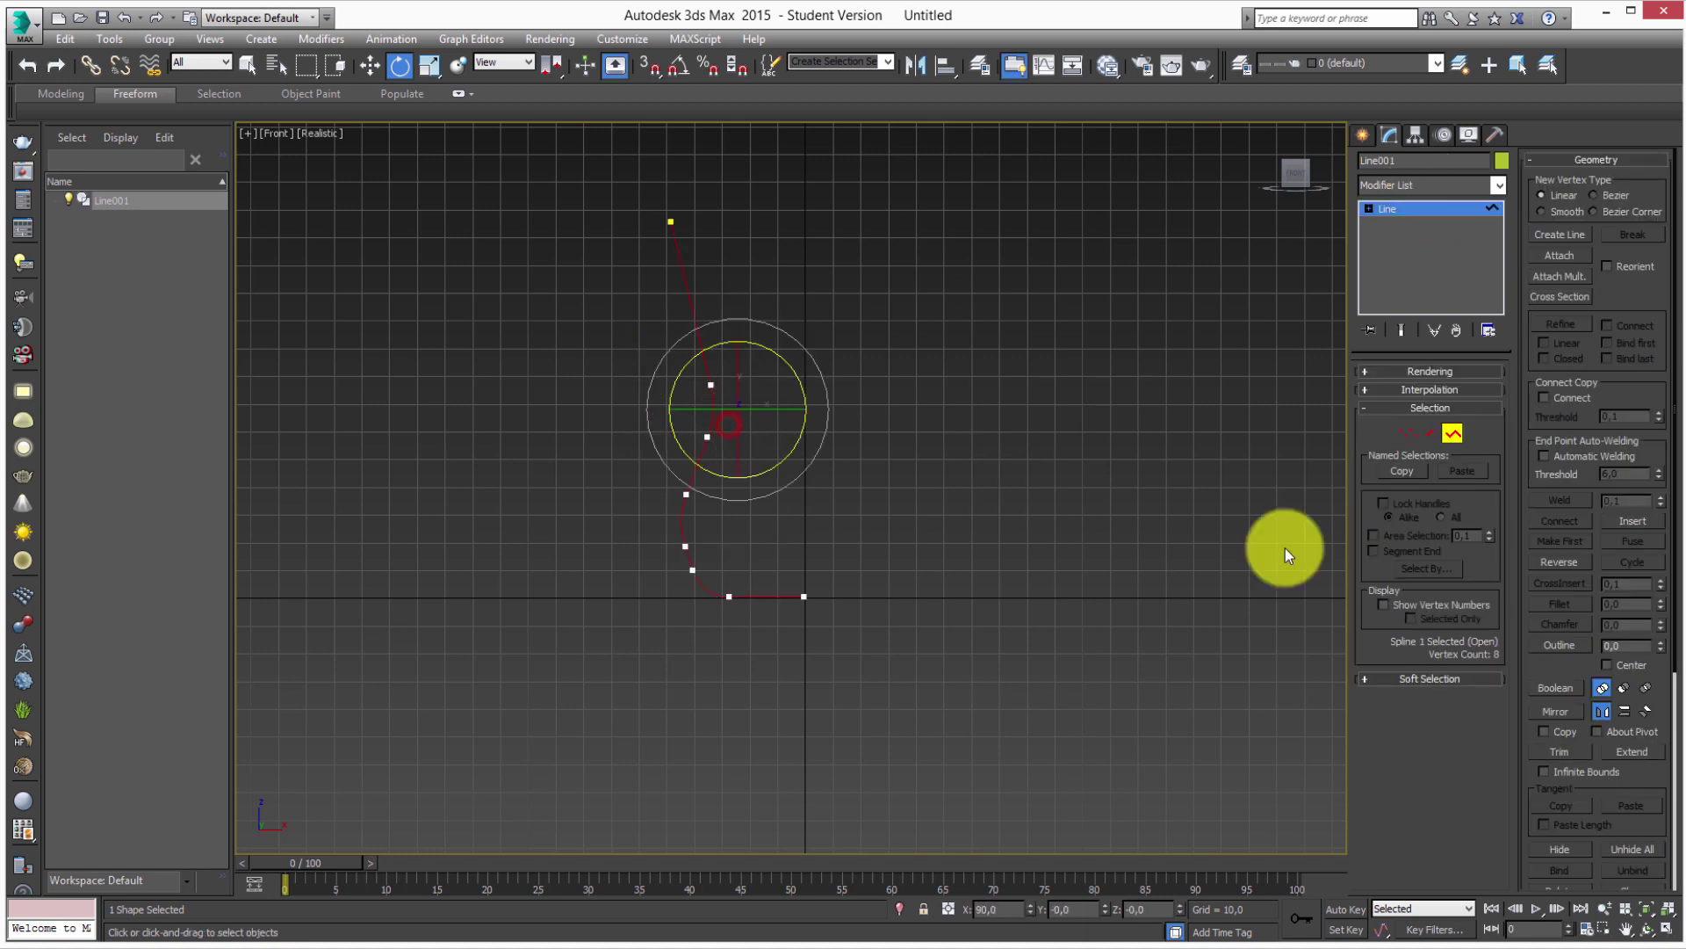
{"action": "mouse_move", "coordinate": [1660, 646]}
{"action": "left_mouse_down"}
{"action": "mouse_move", "coordinate": [1663, 615]}
{"action": "mouse_move", "coordinate": [1639, 607]}
{"action": "left_mouse_up"}
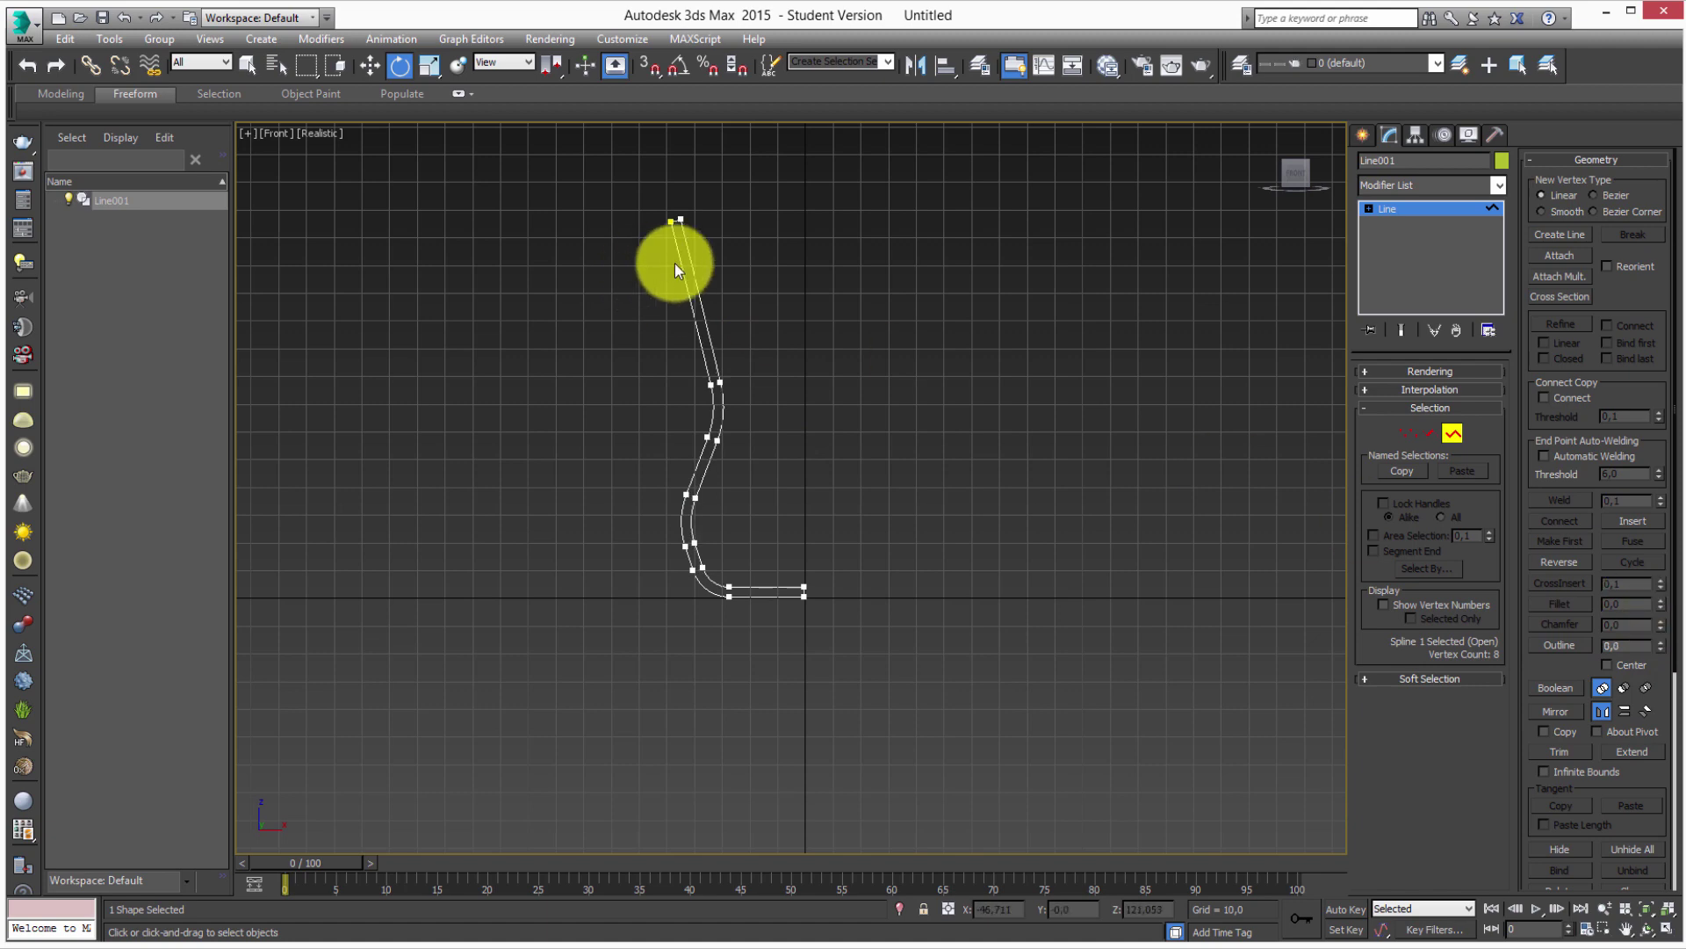
{"action": "scroll", "coordinate": [674, 255], "scroll_direction": "up", "scroll_amount": 3}
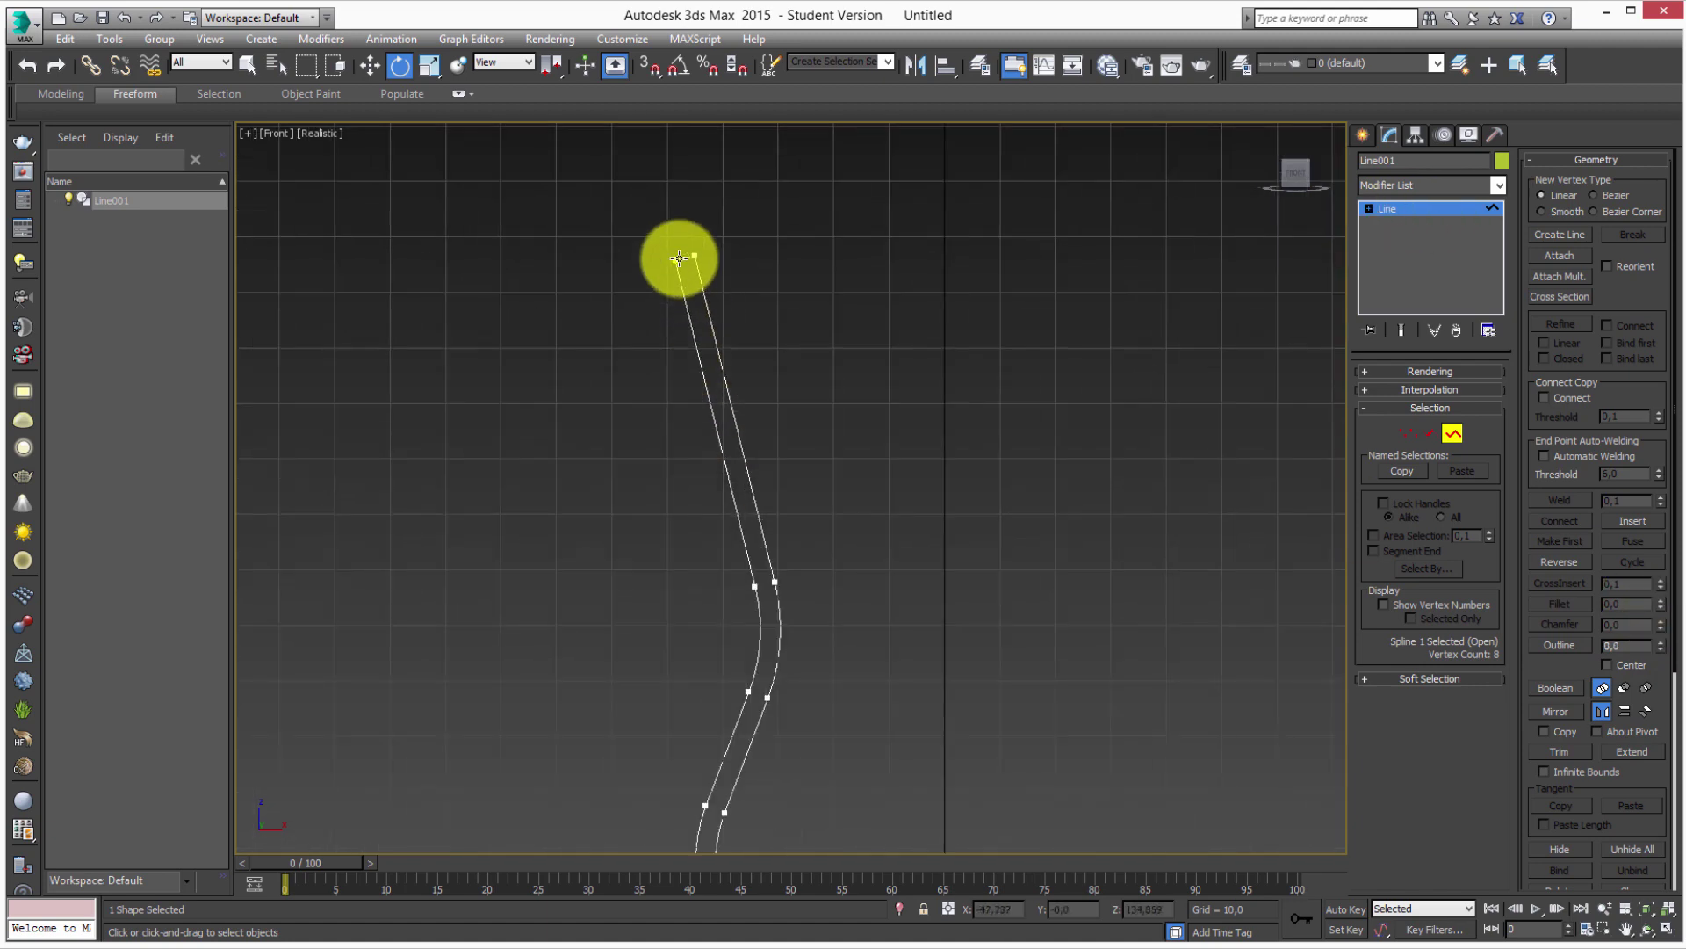
{"action": "scroll", "coordinate": [663, 309], "scroll_direction": "up", "scroll_amount": 2}
Fillet the two top outline vertices to round the top end, then leave Vertex mode.
{"action": "key", "text": "1"}
{"action": "left_click_drag", "start_coordinate": [609, 275], "coordinate": [761, 364]}
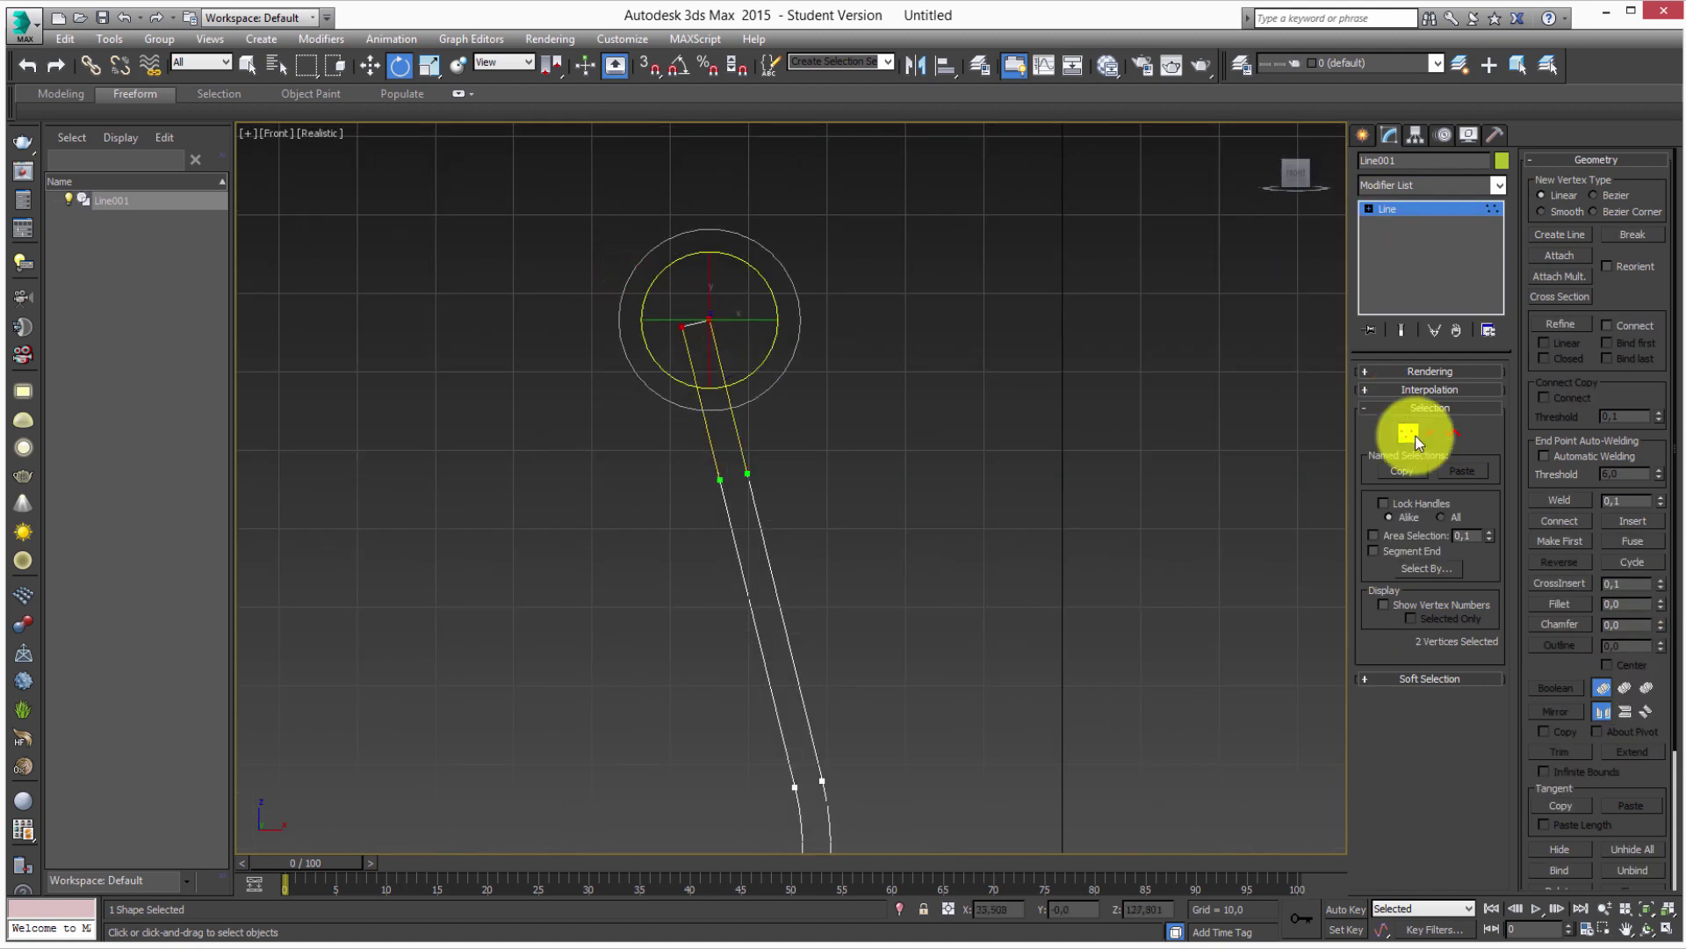
{"action": "left_click_drag", "start_coordinate": [1663, 609], "coordinate": [1659, 590]}
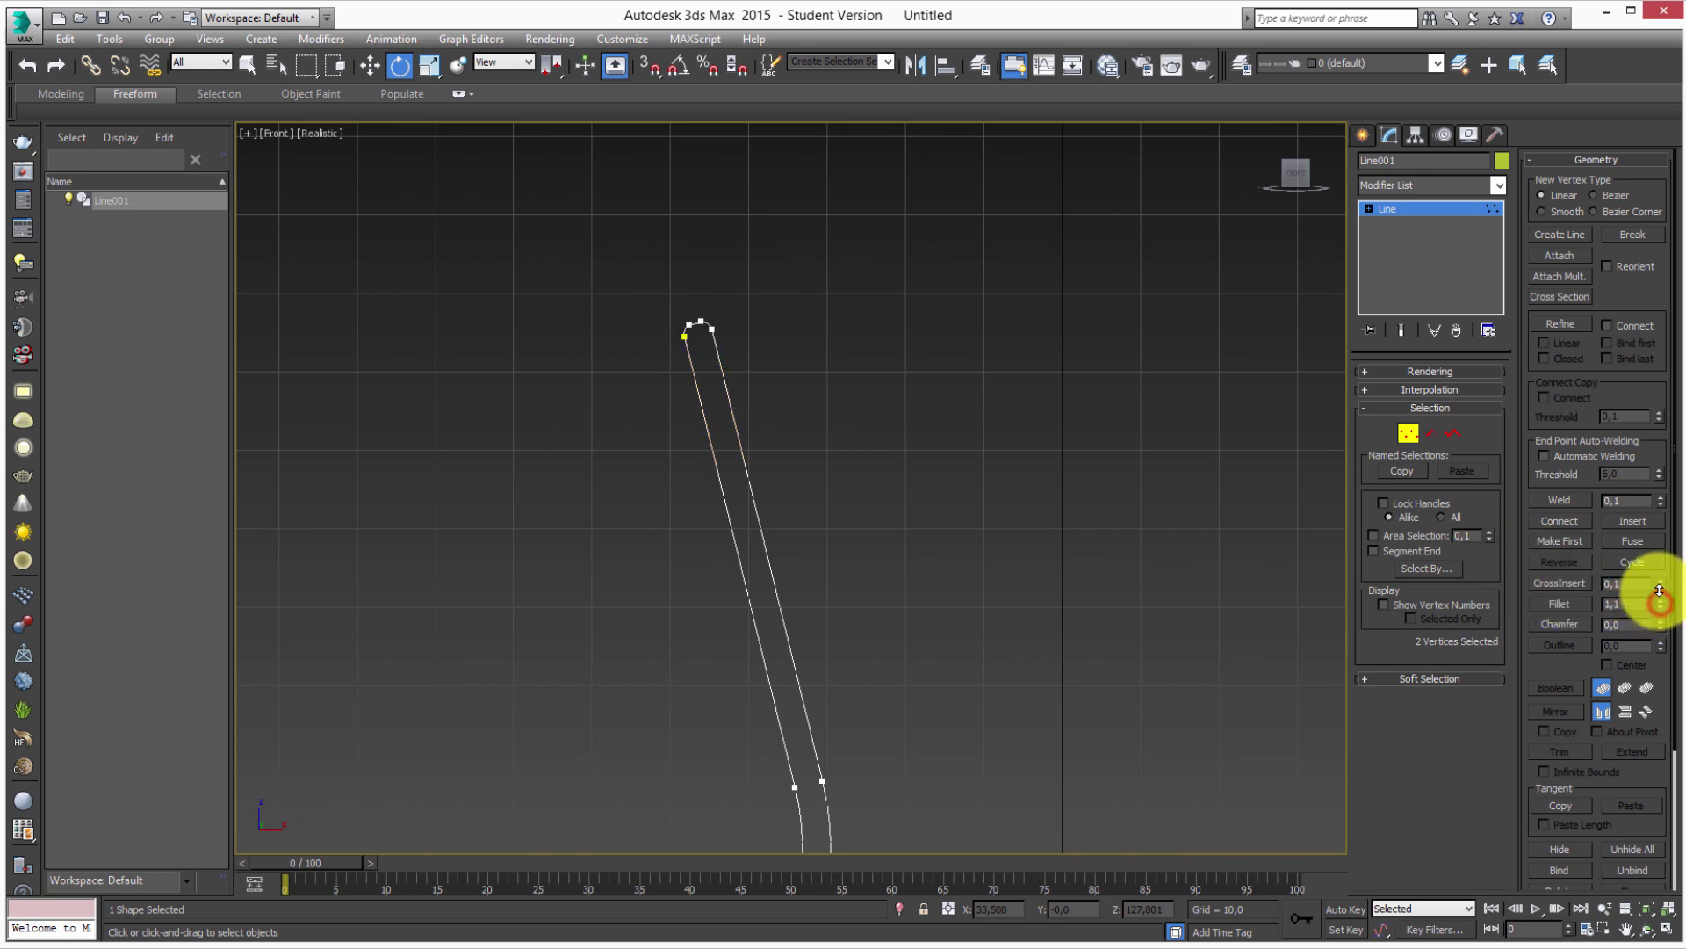
{"action": "scroll", "coordinate": [765, 392], "scroll_direction": "down", "scroll_amount": 3}
{"action": "scroll", "coordinate": [847, 477], "scroll_direction": "down", "scroll_amount": 3}
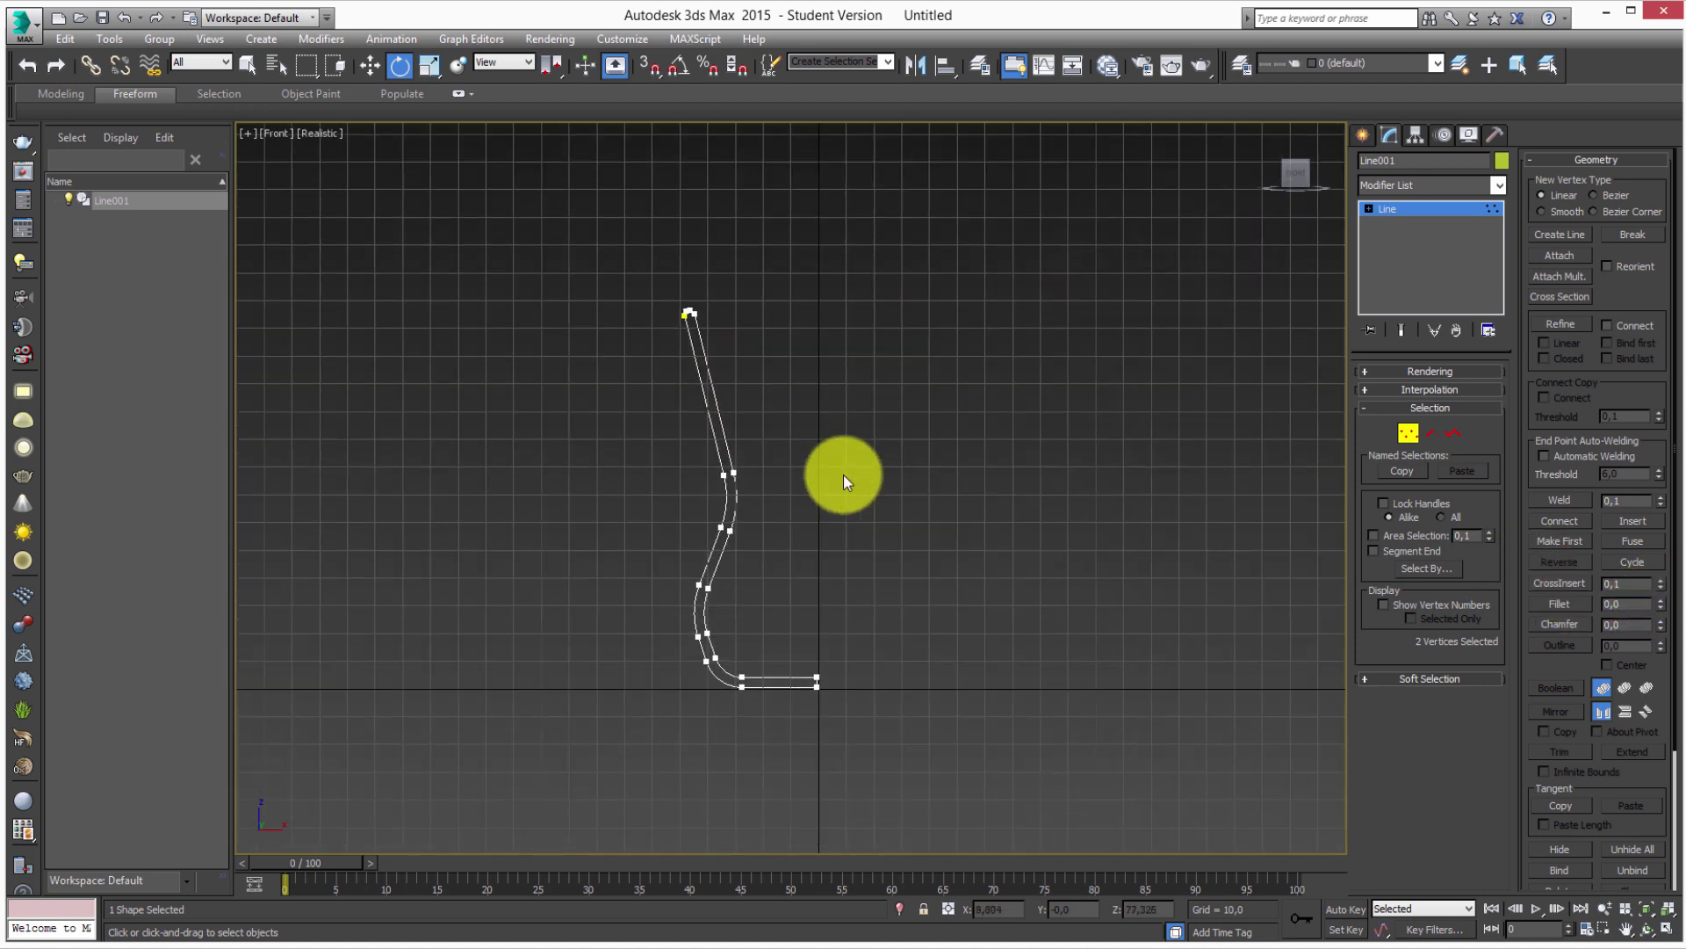
{"action": "scroll", "coordinate": [847, 478], "scroll_direction": "up", "scroll_amount": 2}
{"action": "left_click", "coordinate": [1432, 208]}
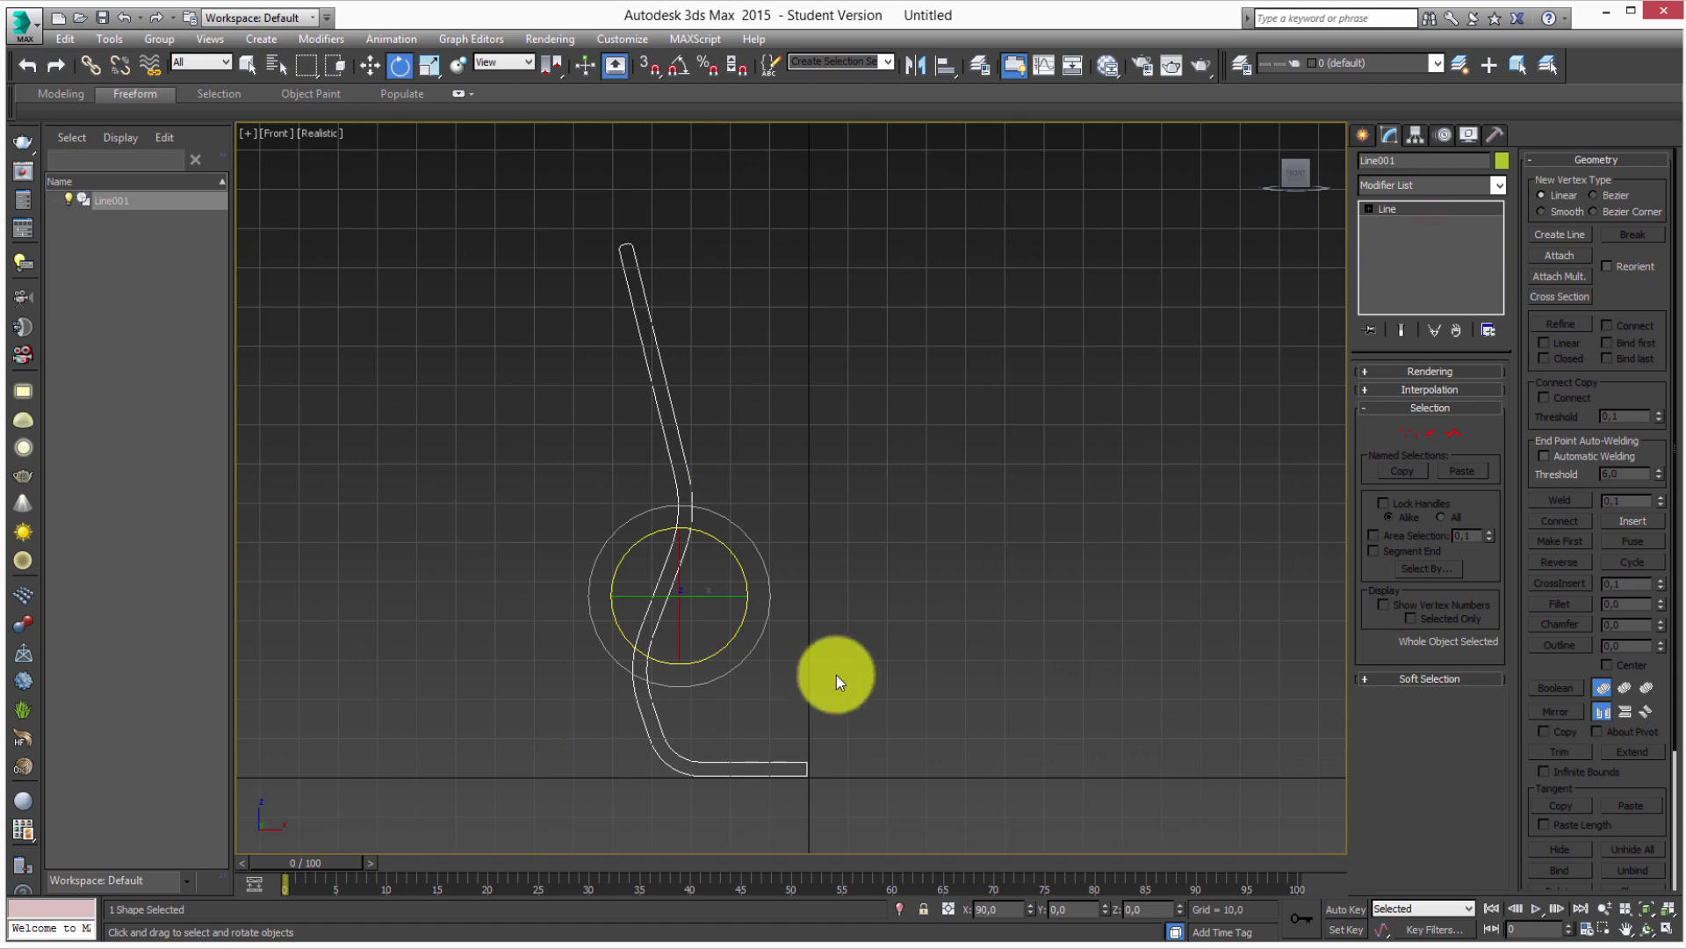
Apply the Lathe modifier to the profile spline Line001.
{"action": "left_click", "coordinate": [1403, 187]}
{"action": "scroll", "coordinate": [1403, 182], "scroll_direction": "down", "scroll_amount": 2}
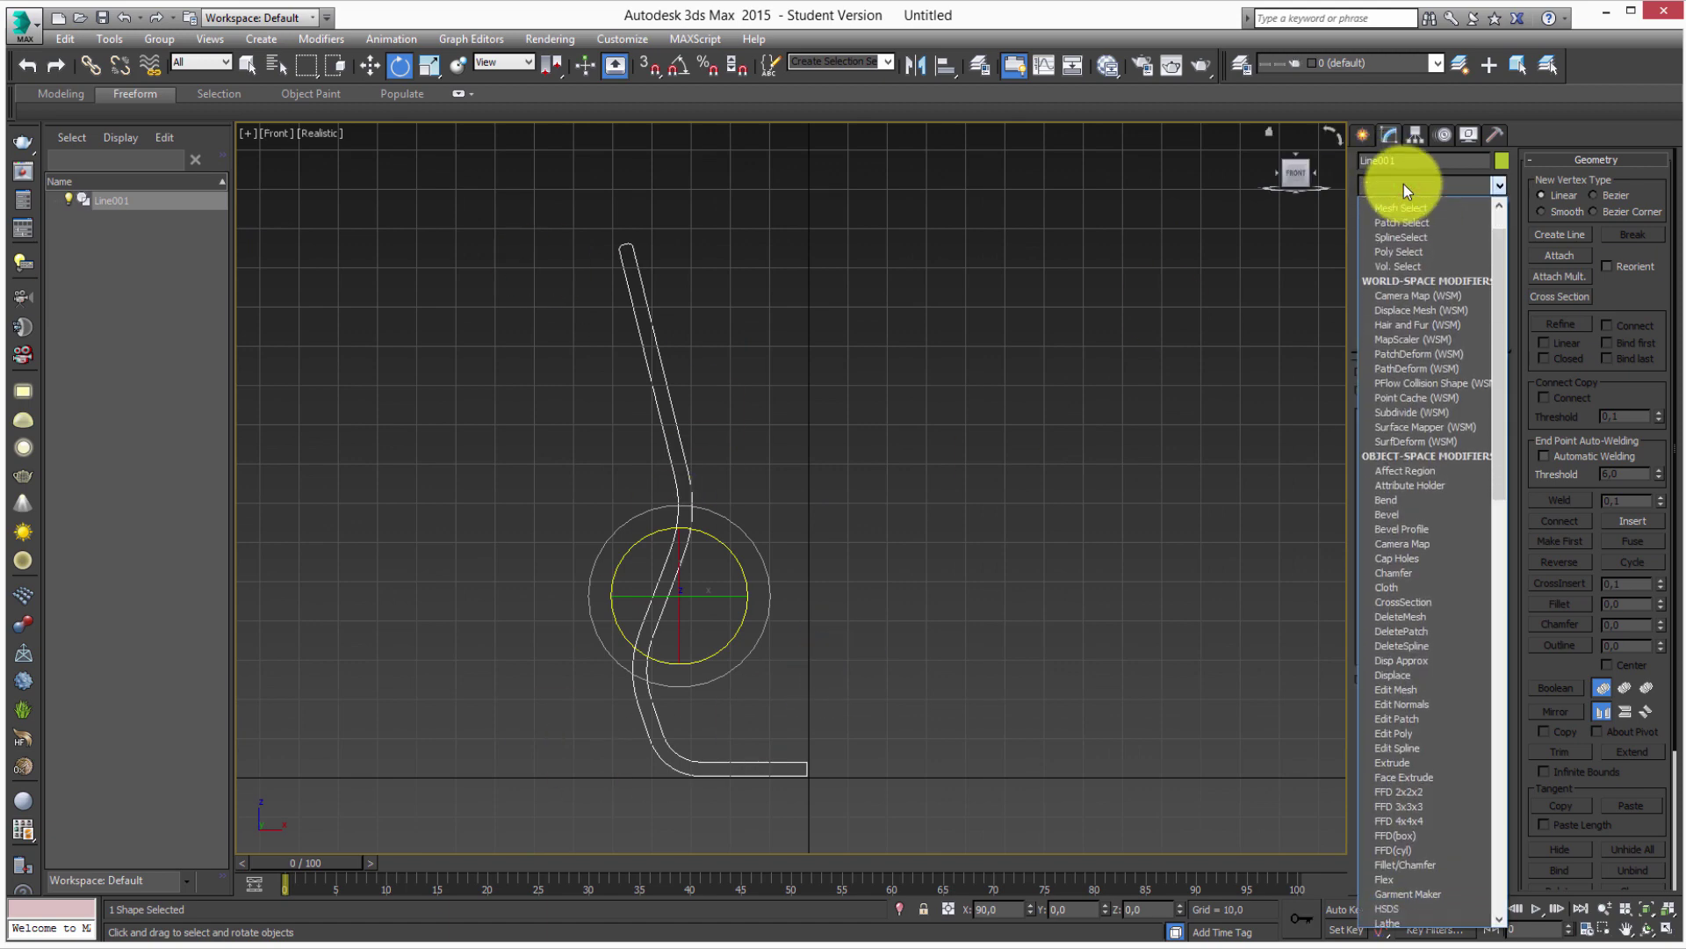
{"action": "scroll", "coordinate": [1403, 182], "scroll_direction": "down", "scroll_amount": 8}
{"action": "scroll", "coordinate": [1405, 193], "scroll_direction": "down", "scroll_amount": 8}
{"action": "left_click", "coordinate": [1407, 202]}
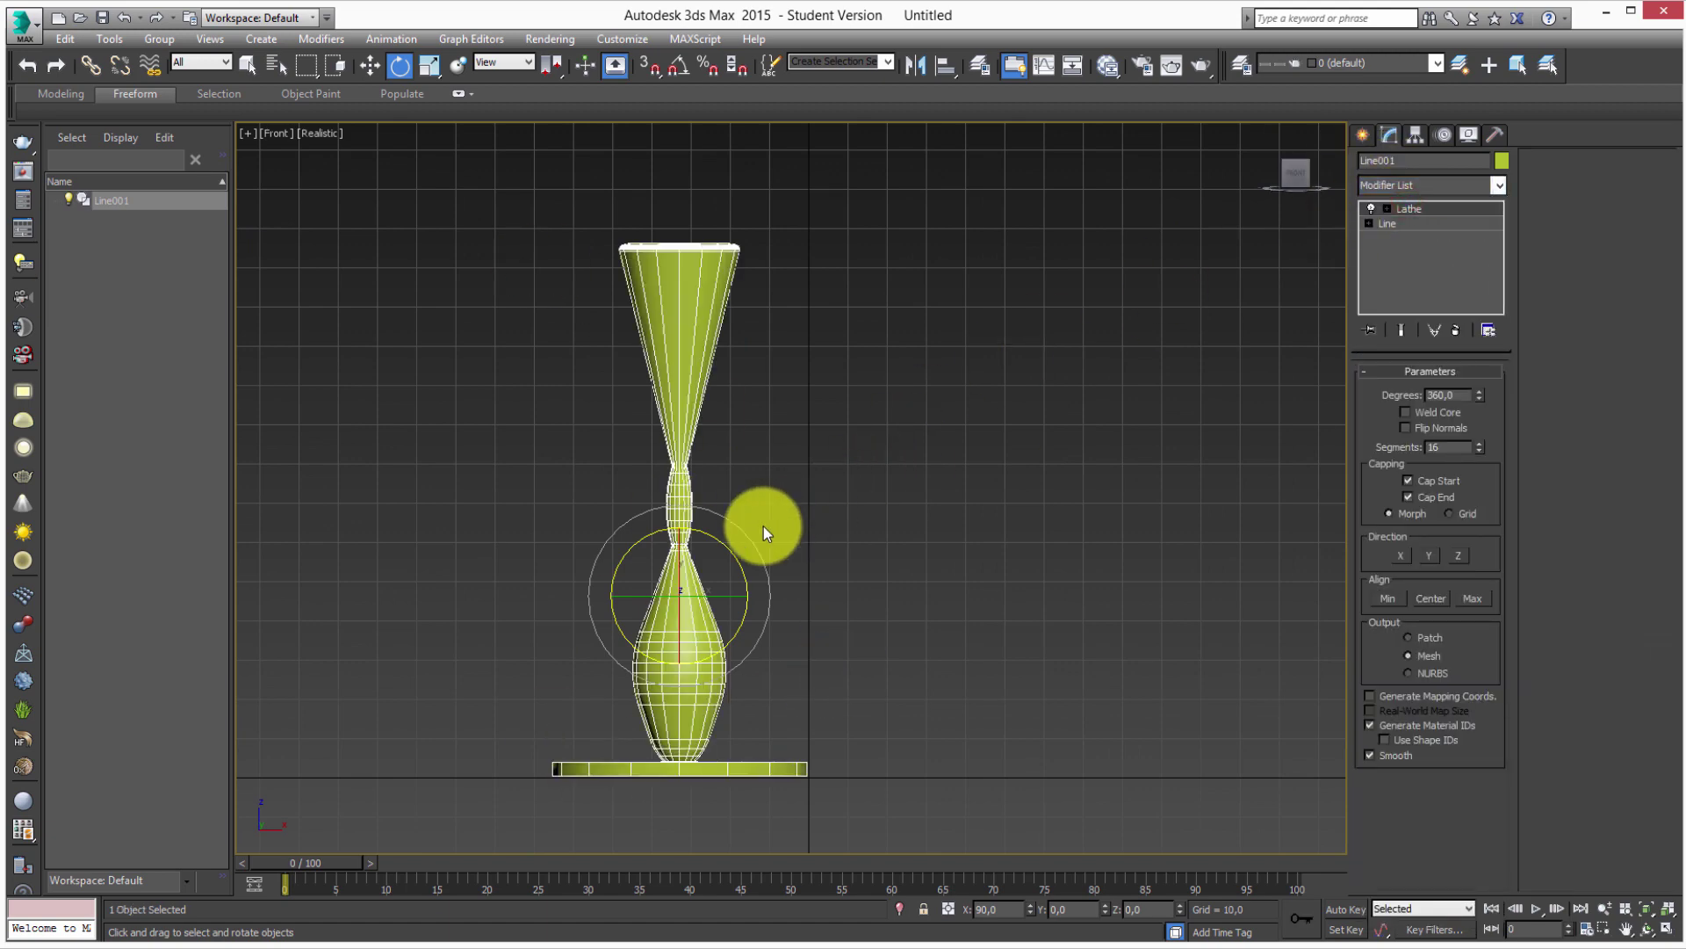
View the lathed solid in Perspective and expand Lathe to show its Axis.
{"action": "key", "text": "p"}
{"action": "mouse_move", "coordinate": [776, 503]}
{"action": "middle_mouse_down", "text": "alt"}
{"action": "mouse_move", "coordinate": [696, 517]}
{"action": "mouse_move", "coordinate": [743, 546]}
{"action": "mouse_move", "coordinate": [782, 482]}
{"action": "middle_mouse_up", "text": "alt"}
{"action": "scroll", "coordinate": [656, 403], "scroll_direction": "up", "scroll_amount": 3}
{"action": "scroll", "coordinate": [711, 408], "scroll_direction": "down", "scroll_amount": 4}
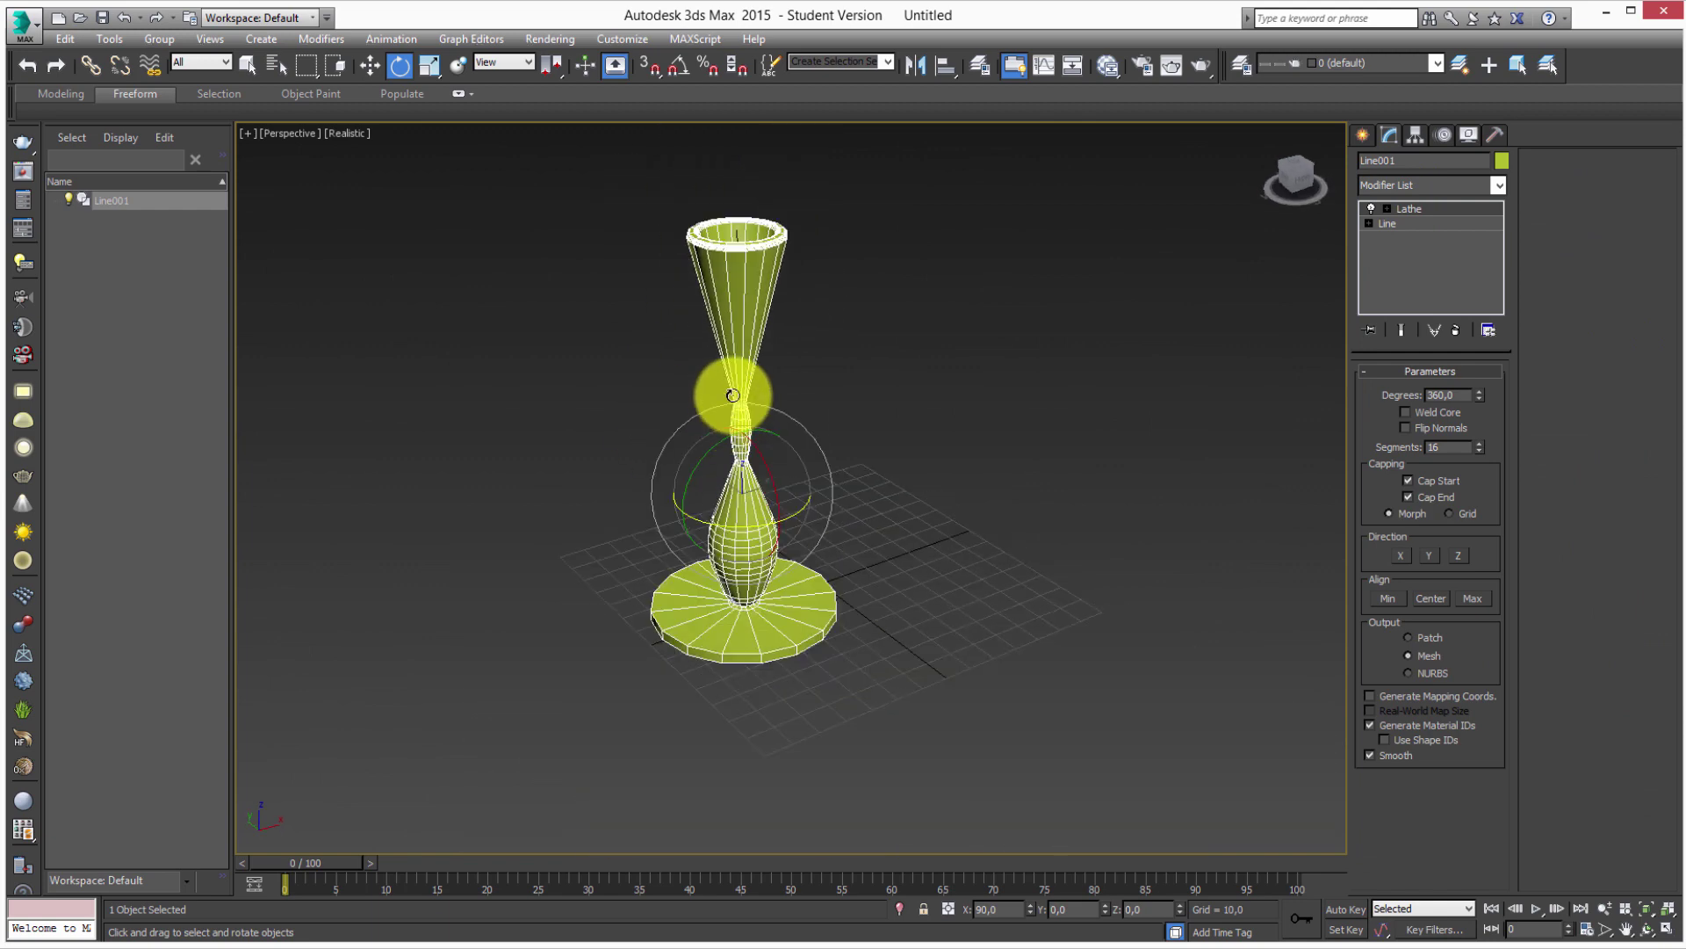
{"action": "left_click", "coordinate": [1387, 209]}
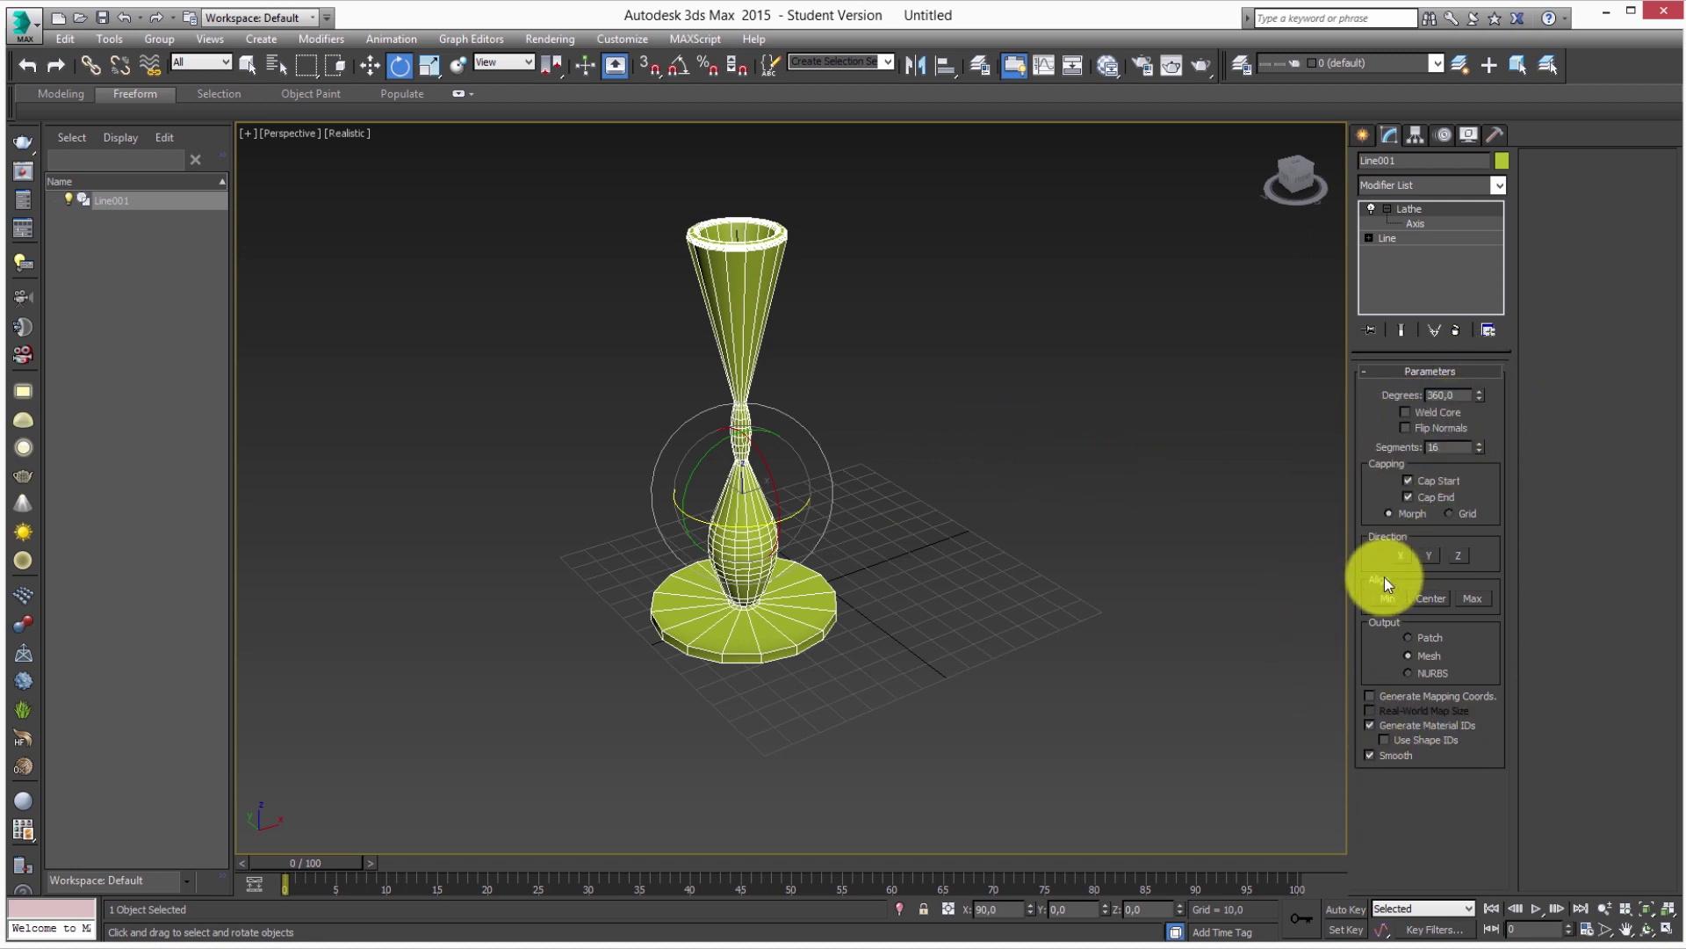
Set the lathe Align to Max and orbit to look into the vase.
{"action": "left_click", "coordinate": [1472, 598]}
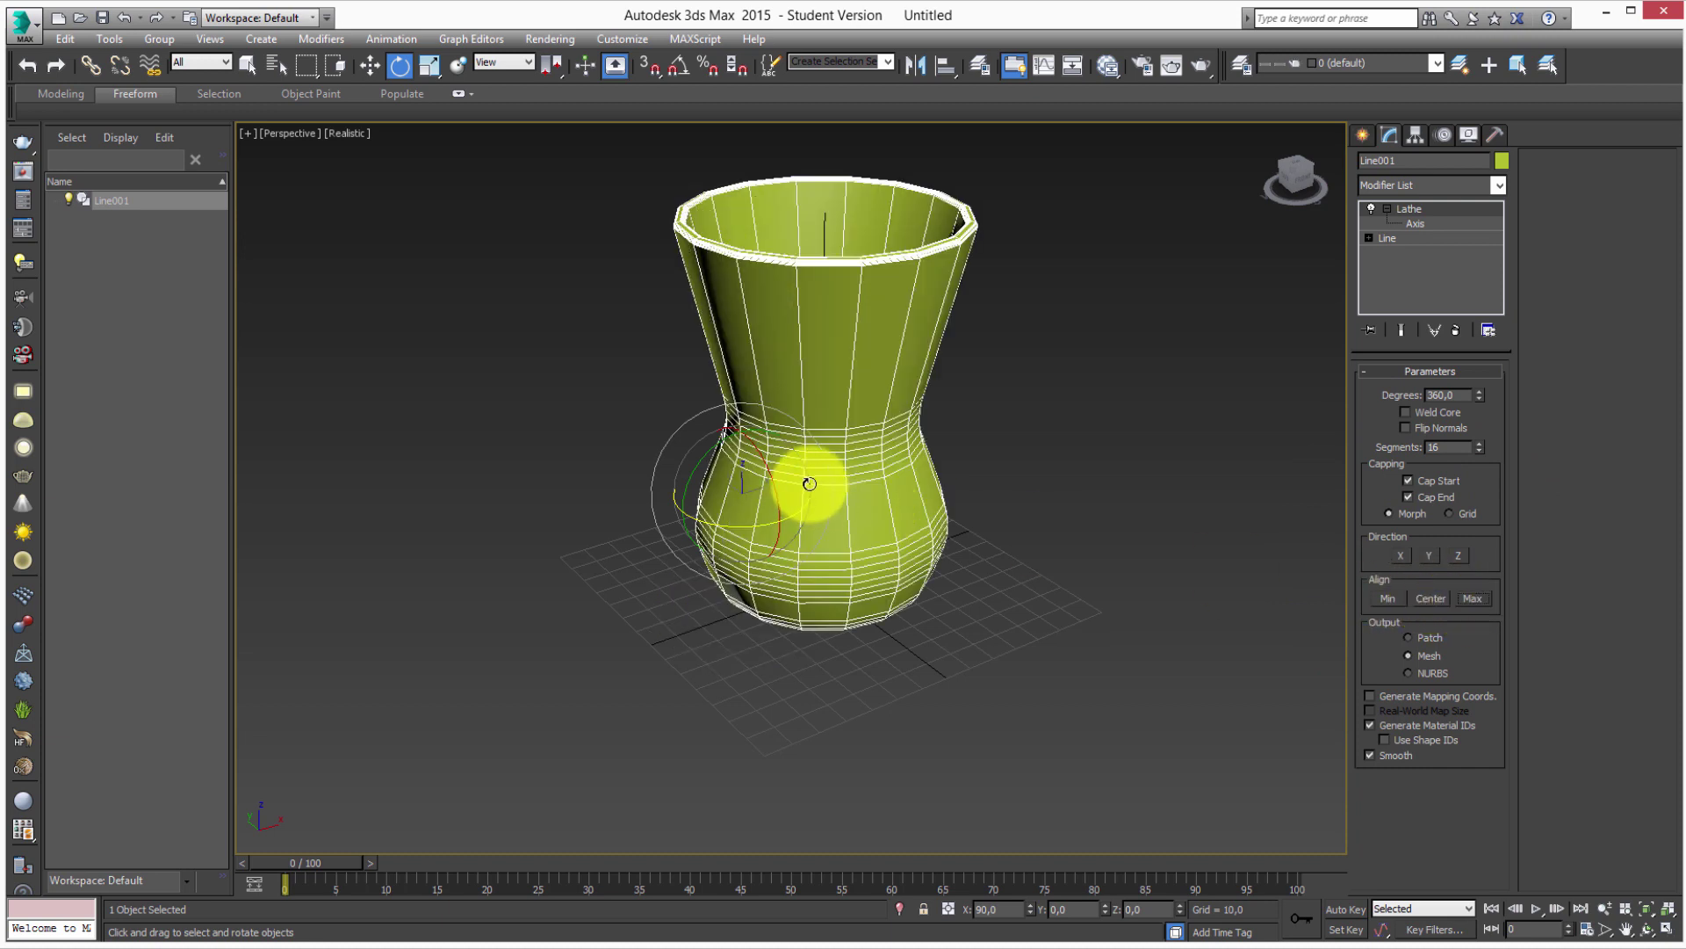
{"action": "middle_click_drag", "start_coordinate": [796, 517], "coordinate": [753, 521], "text": "alt"}
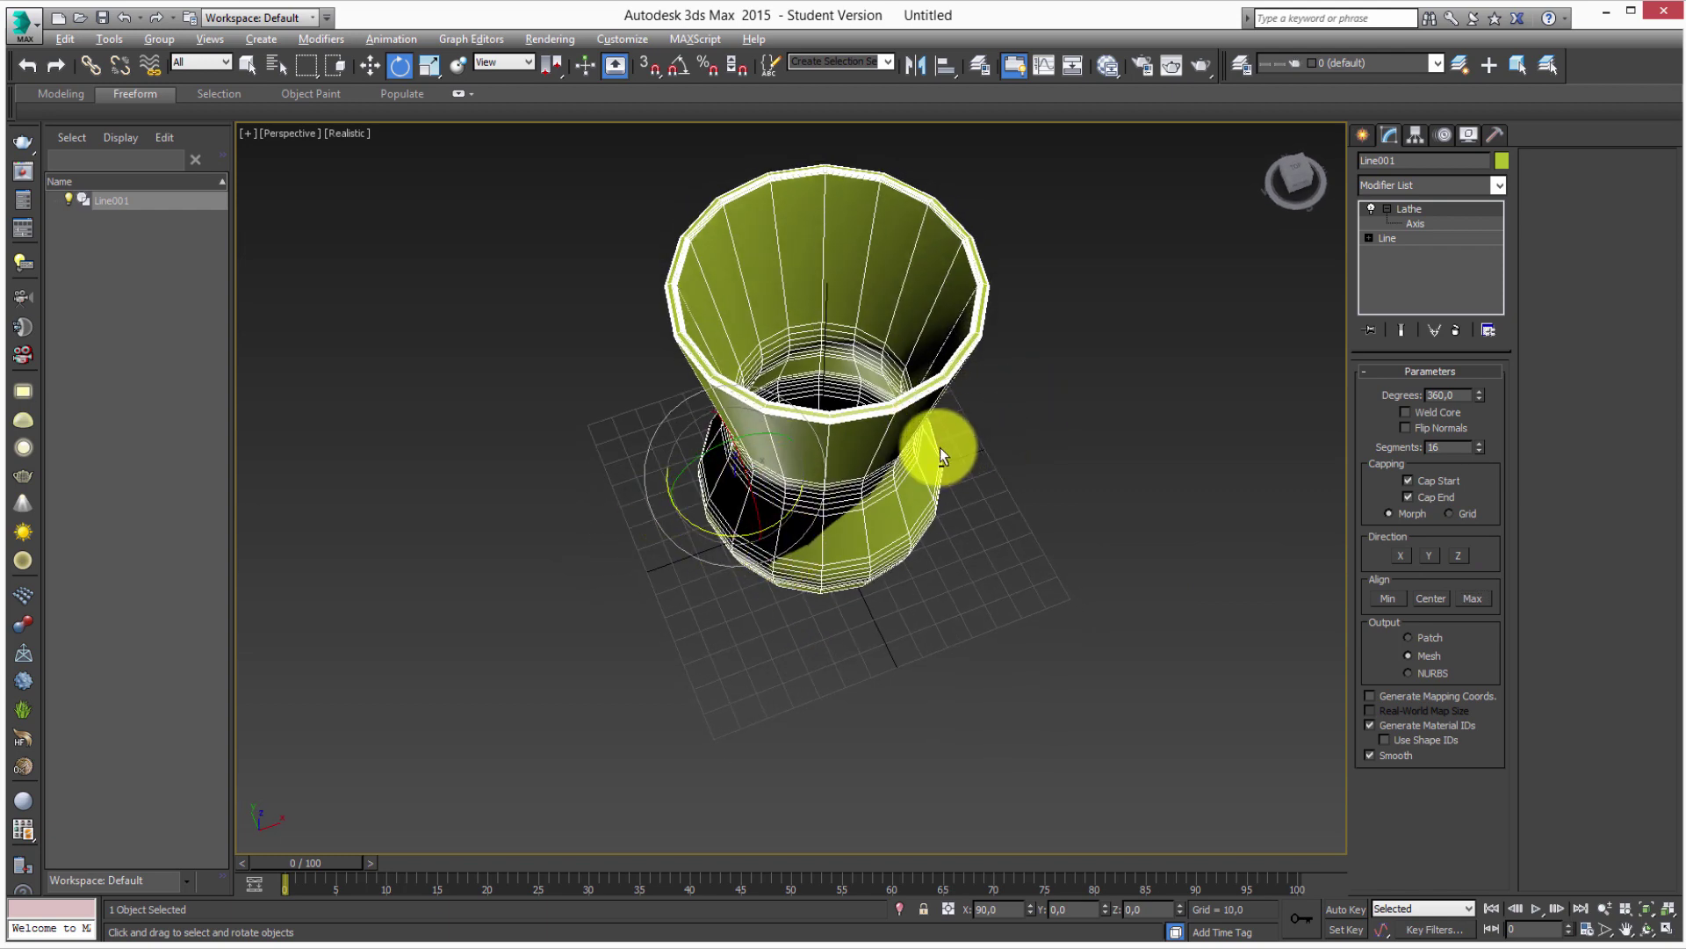
{"action": "mouse_move", "coordinate": [934, 445]}
{"action": "middle_mouse_down", "text": "alt"}
{"action": "mouse_move", "coordinate": [840, 474]}
{"action": "mouse_move", "coordinate": [814, 214]}
{"action": "mouse_move", "coordinate": [790, 395]}
{"action": "mouse_move", "coordinate": [812, 313]}
{"action": "mouse_move", "coordinate": [805, 350]}
{"action": "mouse_move", "coordinate": [851, 308]}
{"action": "mouse_move", "coordinate": [879, 325]}
{"action": "middle_mouse_up", "text": "alt"}
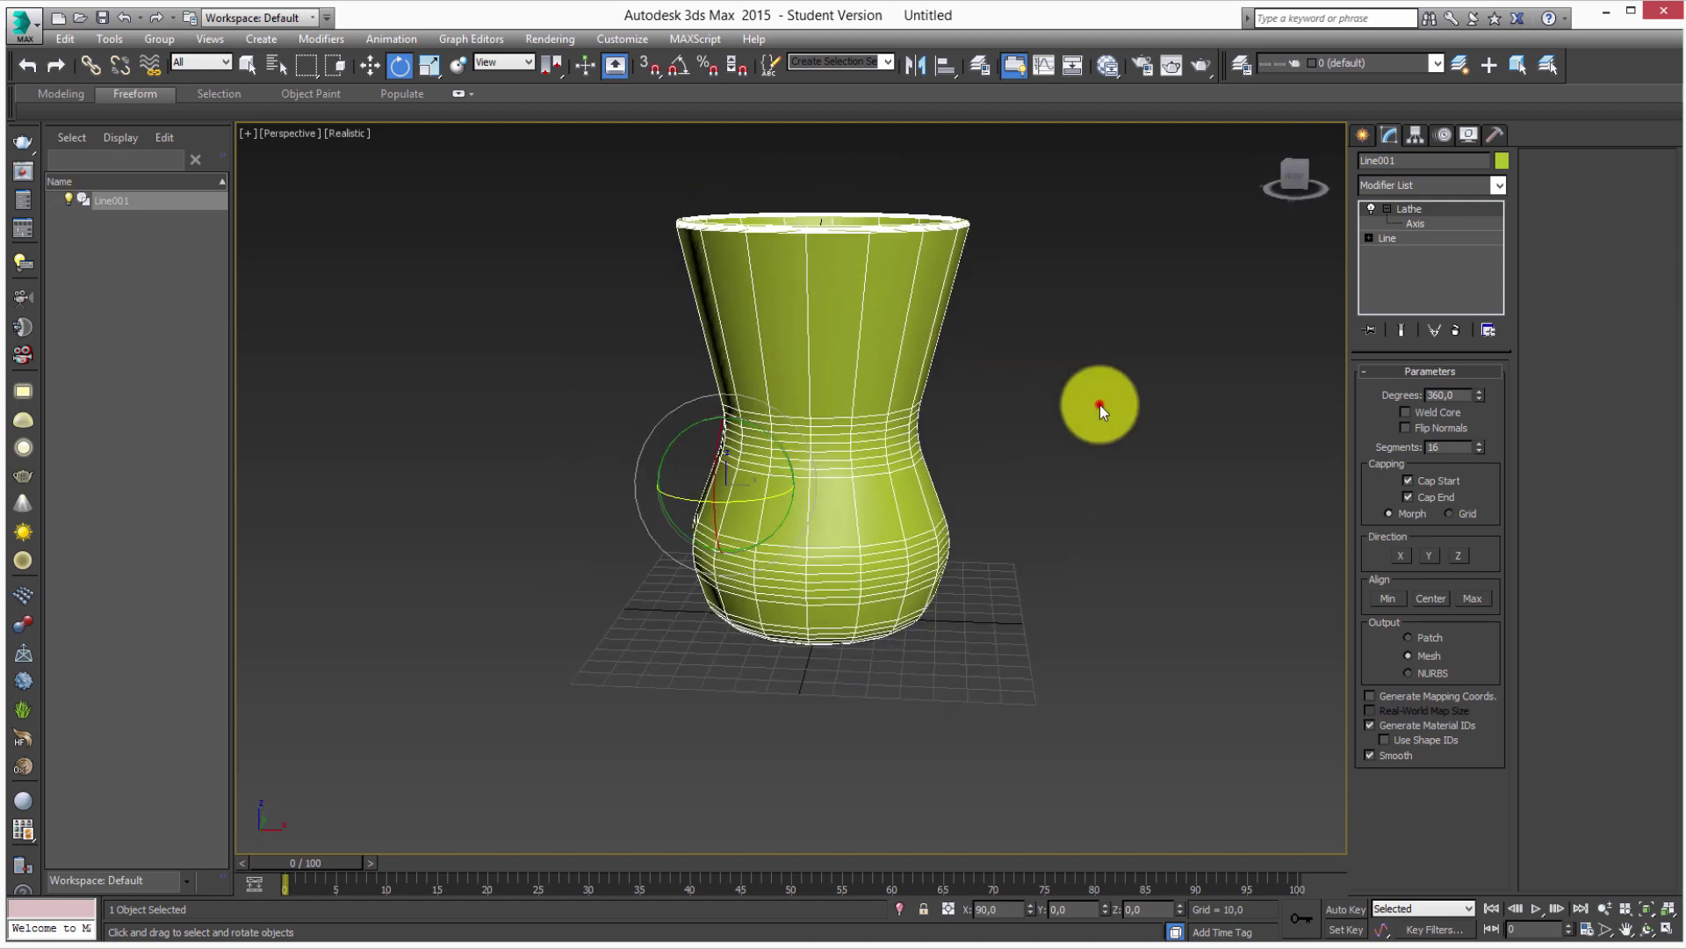
{"action": "left_click", "coordinate": [1100, 404]}
{"action": "mouse_move", "coordinate": [926, 498]}
{"action": "middle_mouse_down", "text": "alt"}
{"action": "mouse_move", "coordinate": [753, 482]}
{"action": "mouse_move", "coordinate": [979, 507]}
{"action": "middle_mouse_up", "text": "alt"}
{"action": "left_click", "coordinate": [887, 367]}
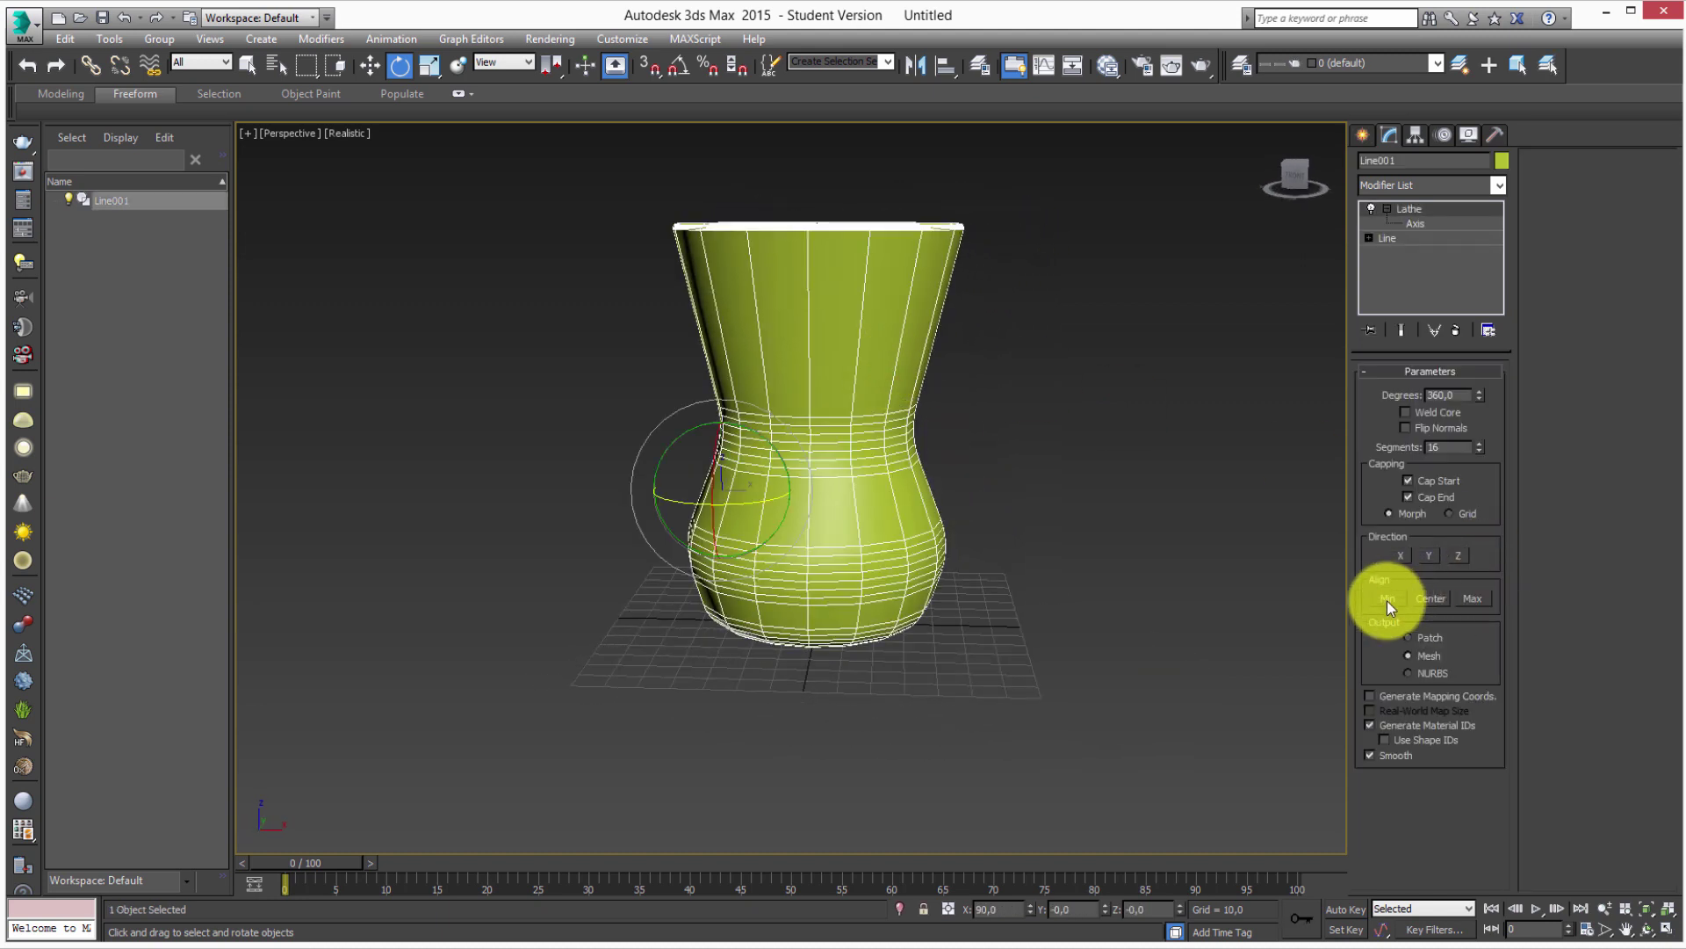
Try Align Min and pan and orbit to inspect the result.
{"action": "left_click", "coordinate": [1388, 599]}
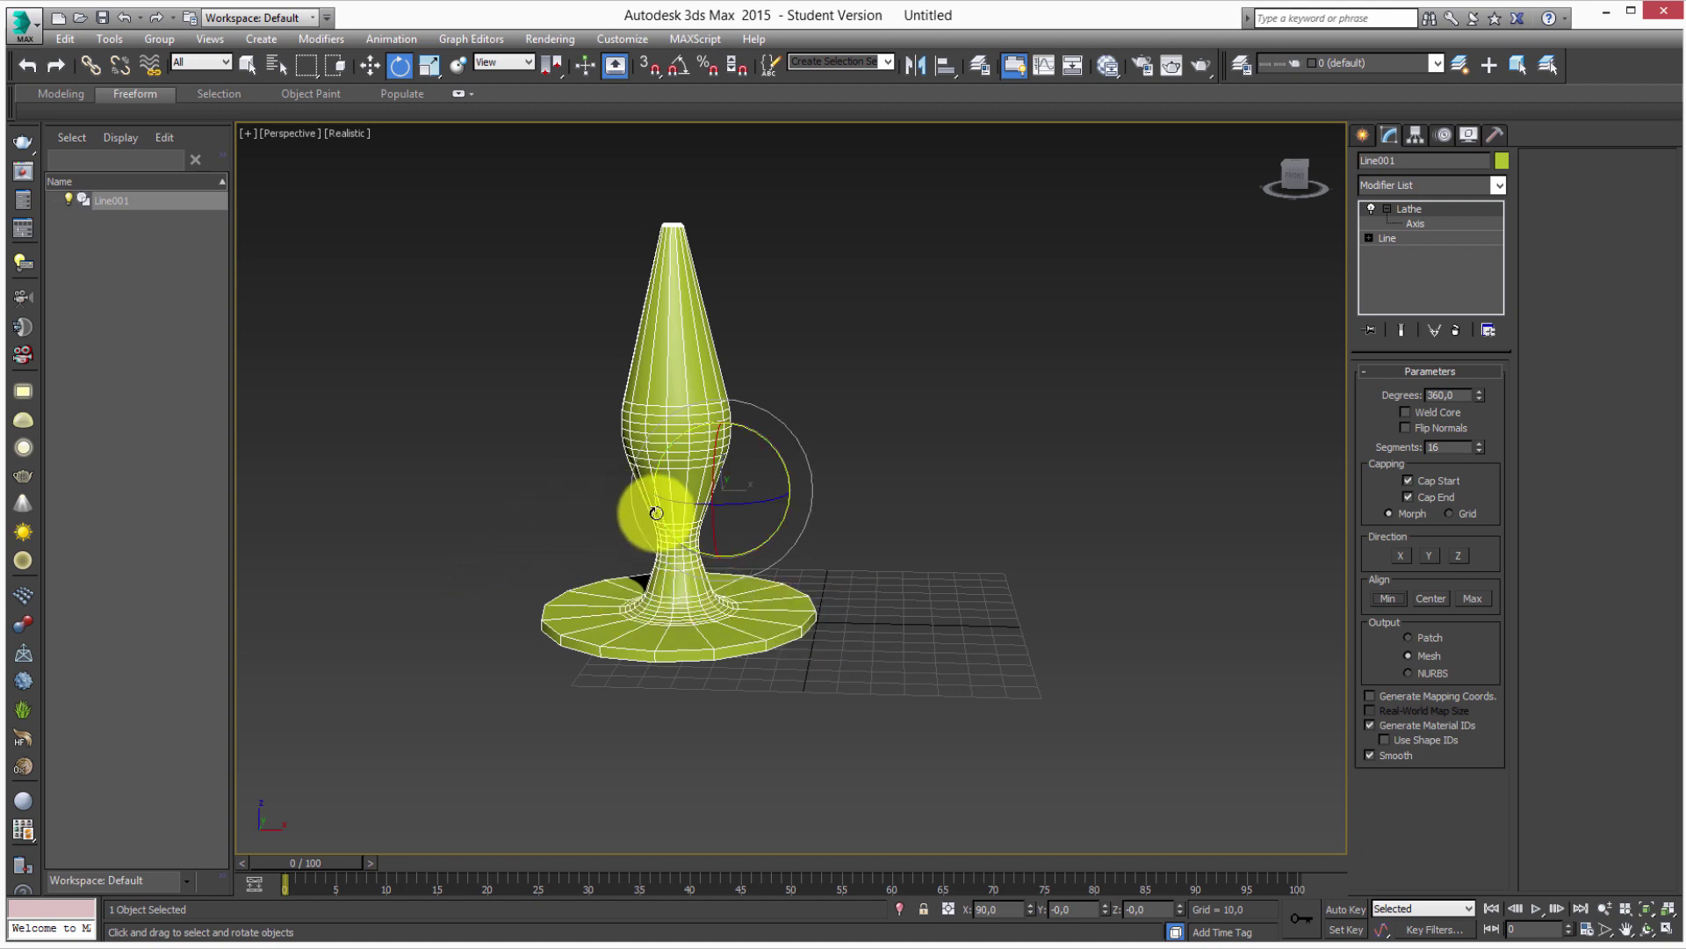
{"action": "mouse_move", "coordinate": [667, 519]}
{"action": "middle_mouse_down"}
{"action": "mouse_move", "coordinate": [529, 606]}
{"action": "mouse_move", "coordinate": [283, 862]}
{"action": "middle_mouse_up"}
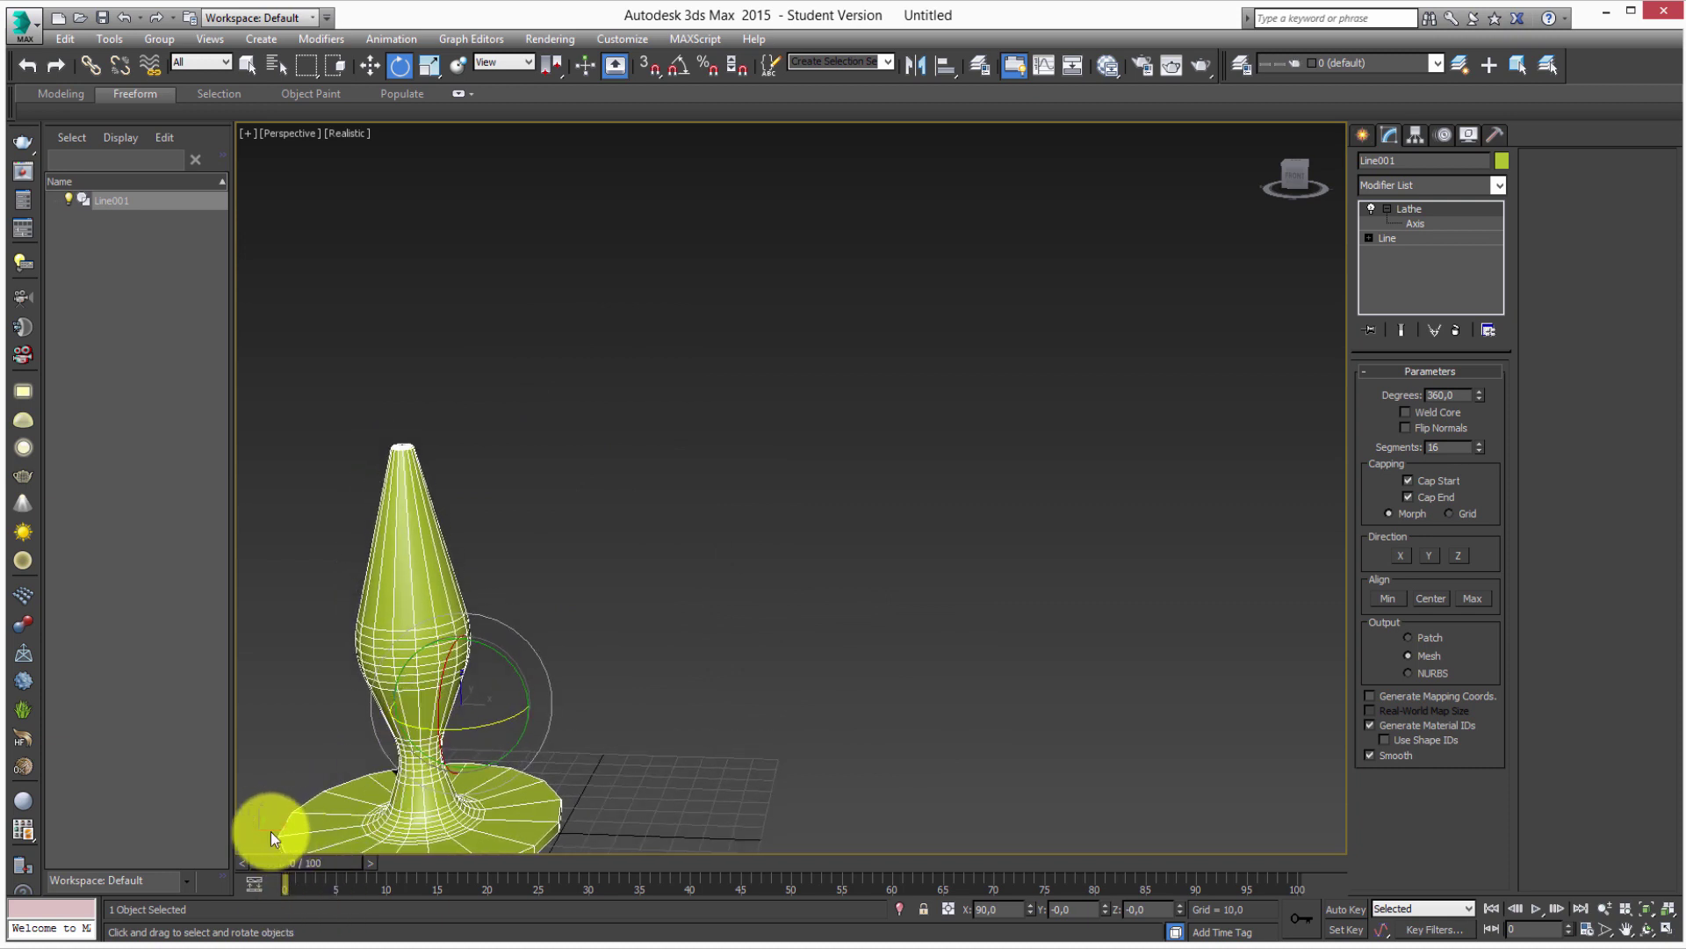
{"action": "middle_click_drag", "start_coordinate": [271, 831], "coordinate": [388, 719]}
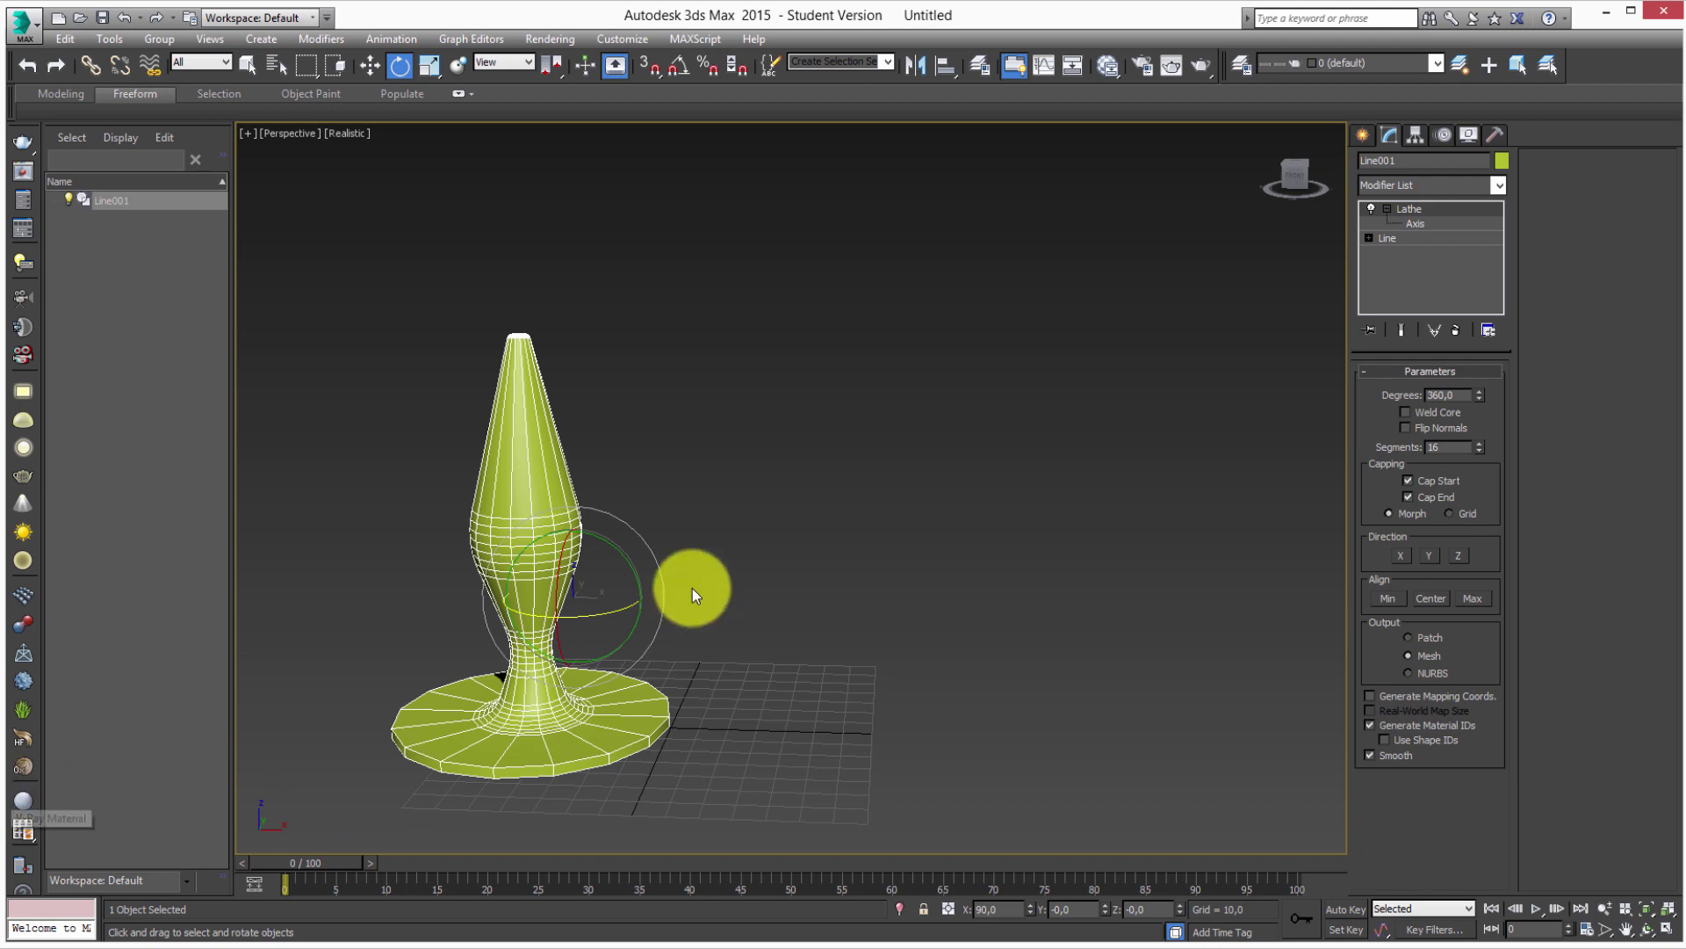
{"action": "mouse_move", "coordinate": [692, 588]}
{"action": "middle_mouse_down", "text": "alt"}
{"action": "mouse_move", "coordinate": [467, 576]}
{"action": "mouse_move", "coordinate": [715, 545]}
{"action": "mouse_move", "coordinate": [834, 581]}
{"action": "middle_mouse_up", "text": "alt"}
{"action": "scroll", "coordinate": [858, 545], "scroll_direction": "up", "scroll_amount": 1}
{"action": "scroll", "coordinate": [870, 538], "scroll_direction": "up", "scroll_amount": 4}
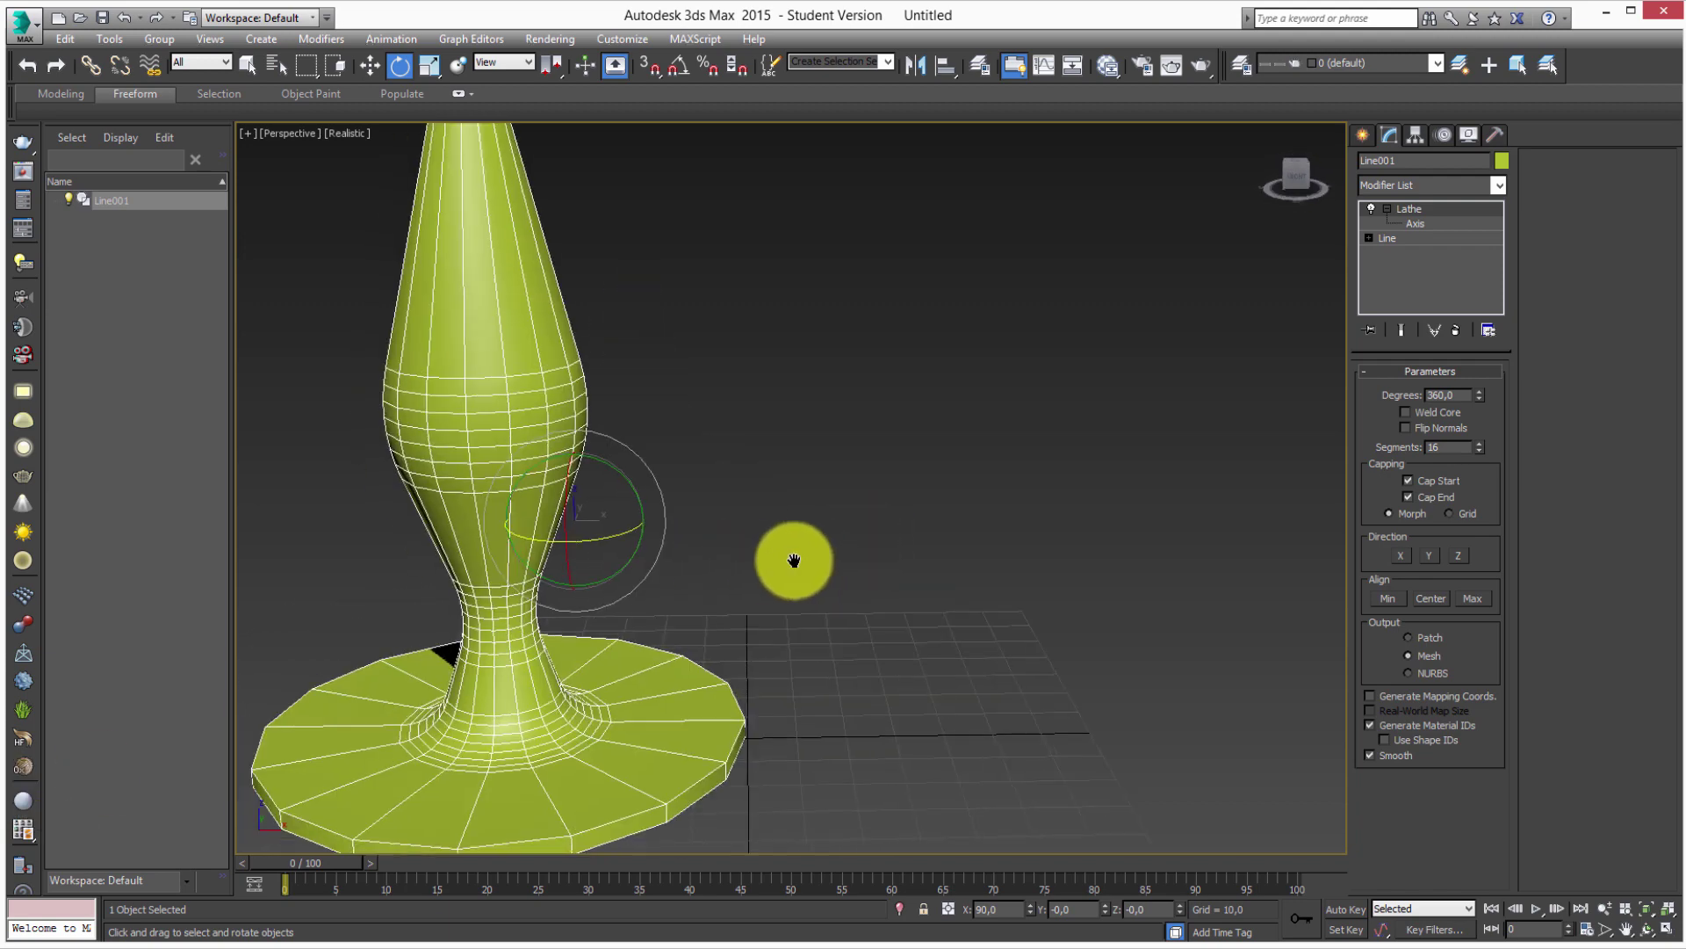
{"action": "scroll", "coordinate": [790, 557], "scroll_direction": "down", "scroll_amount": 3}
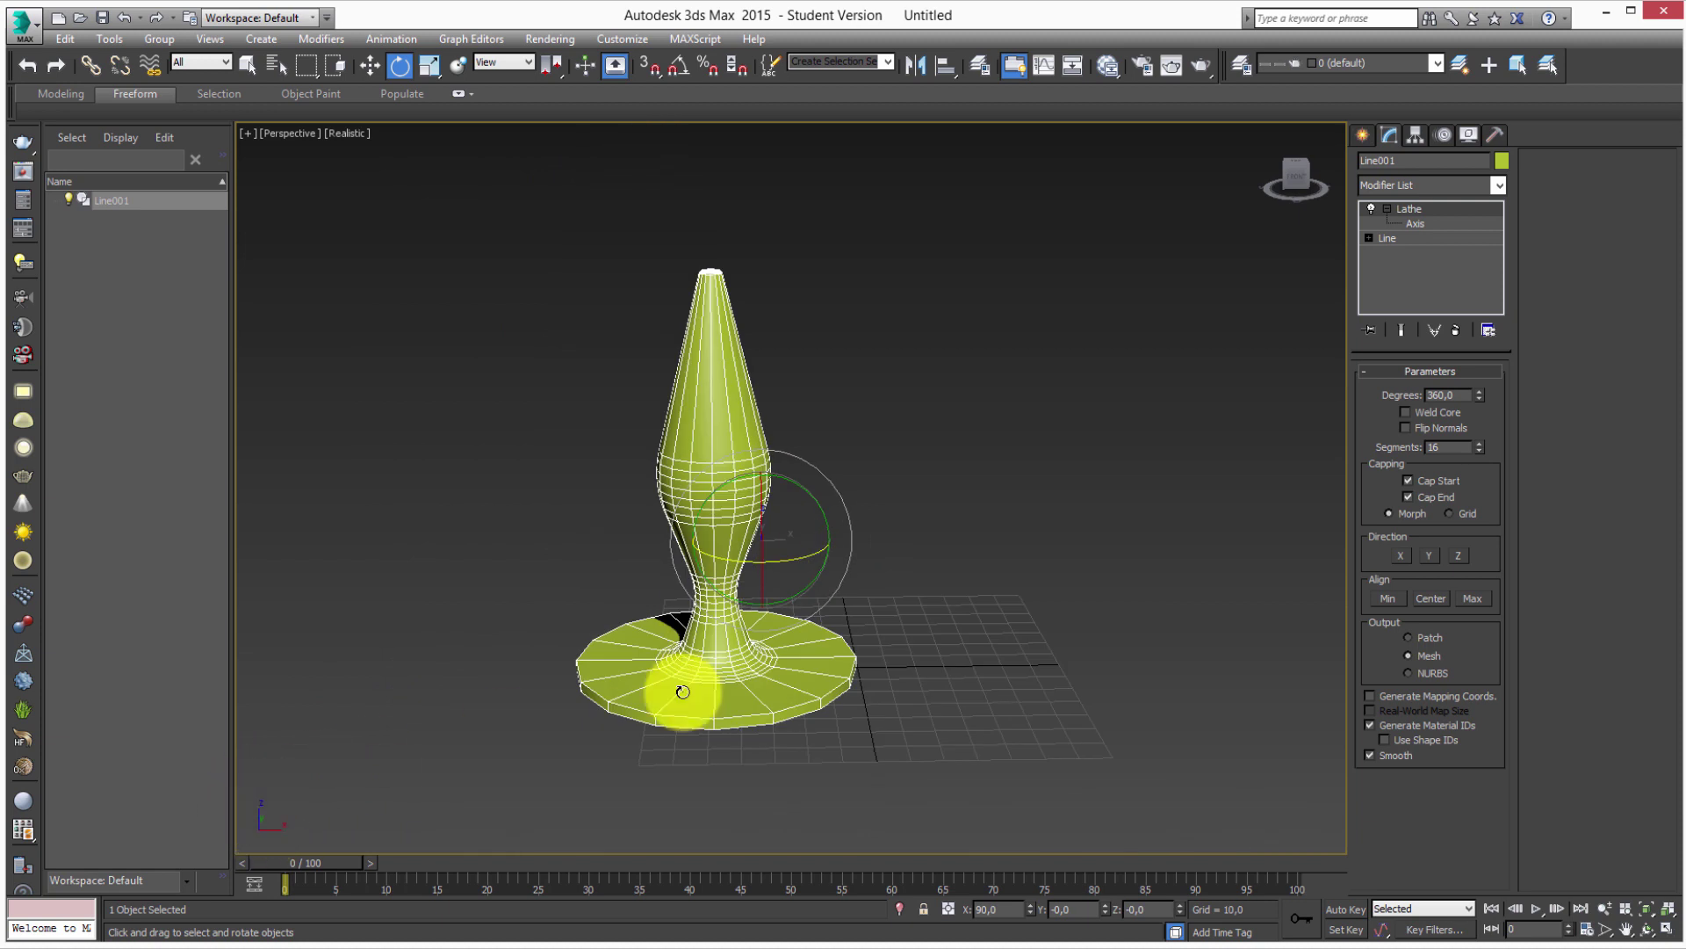
Compare Align Center, then settle on Max and orbit to a low side view.
{"action": "left_click", "coordinate": [1432, 596]}
{"action": "left_click", "coordinate": [1479, 601]}
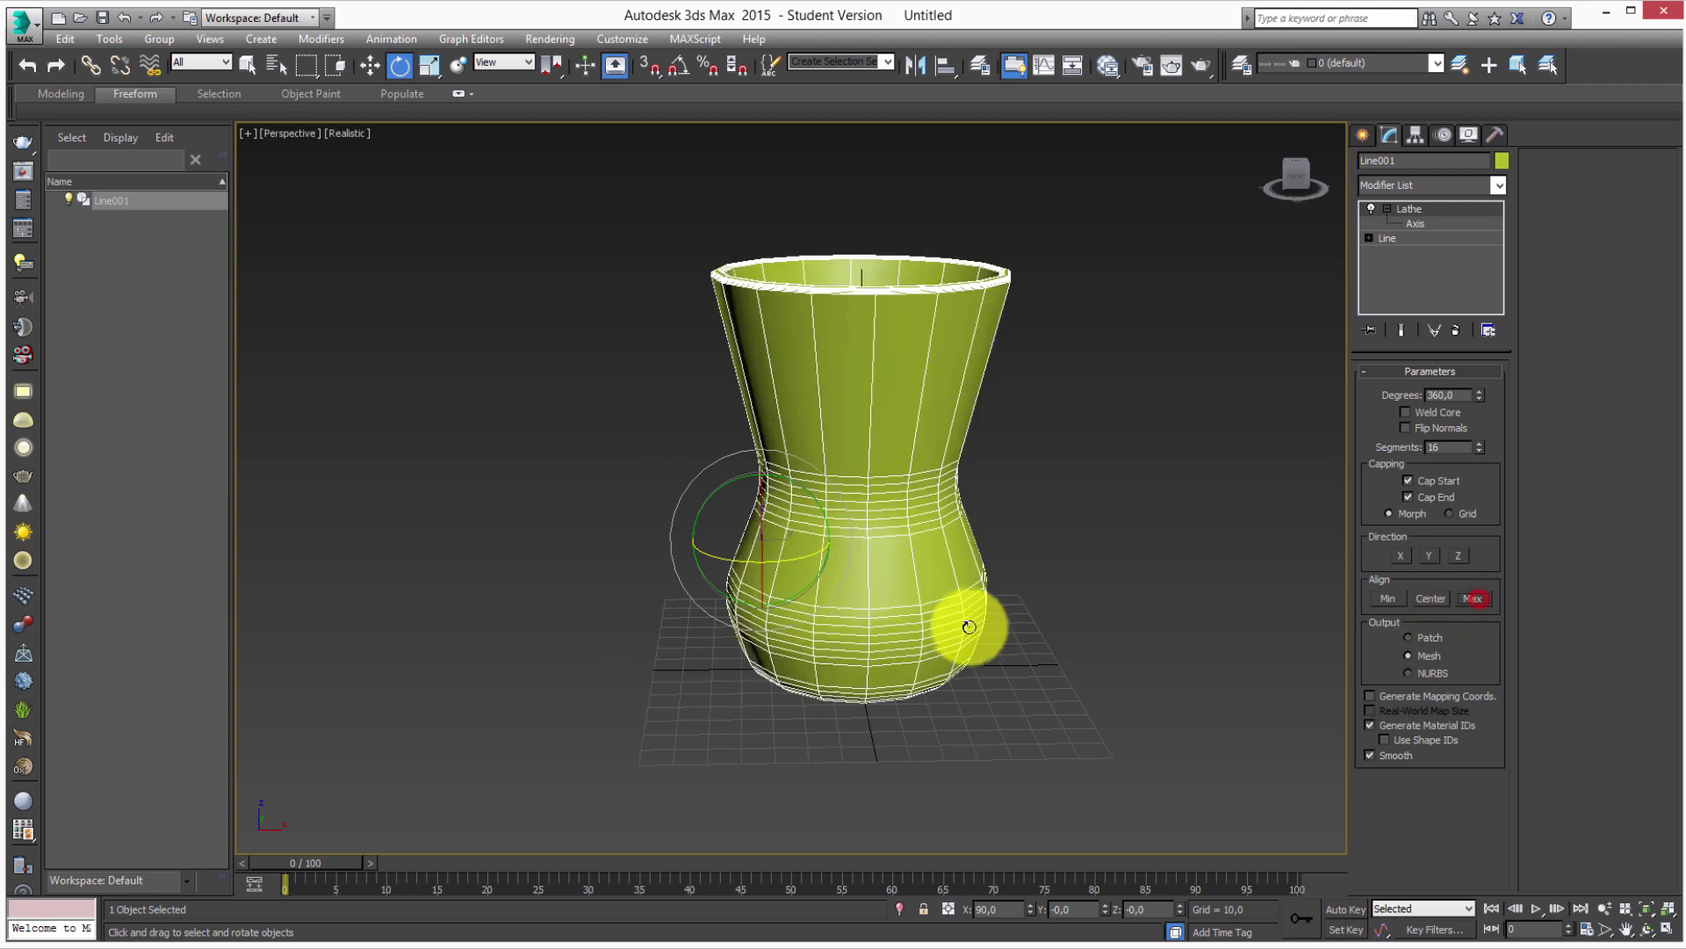
{"action": "mouse_move", "coordinate": [961, 621]}
{"action": "middle_mouse_down", "text": "alt"}
{"action": "mouse_move", "coordinate": [895, 580]}
{"action": "mouse_move", "coordinate": [823, 600]}
{"action": "middle_mouse_up", "text": "alt"}
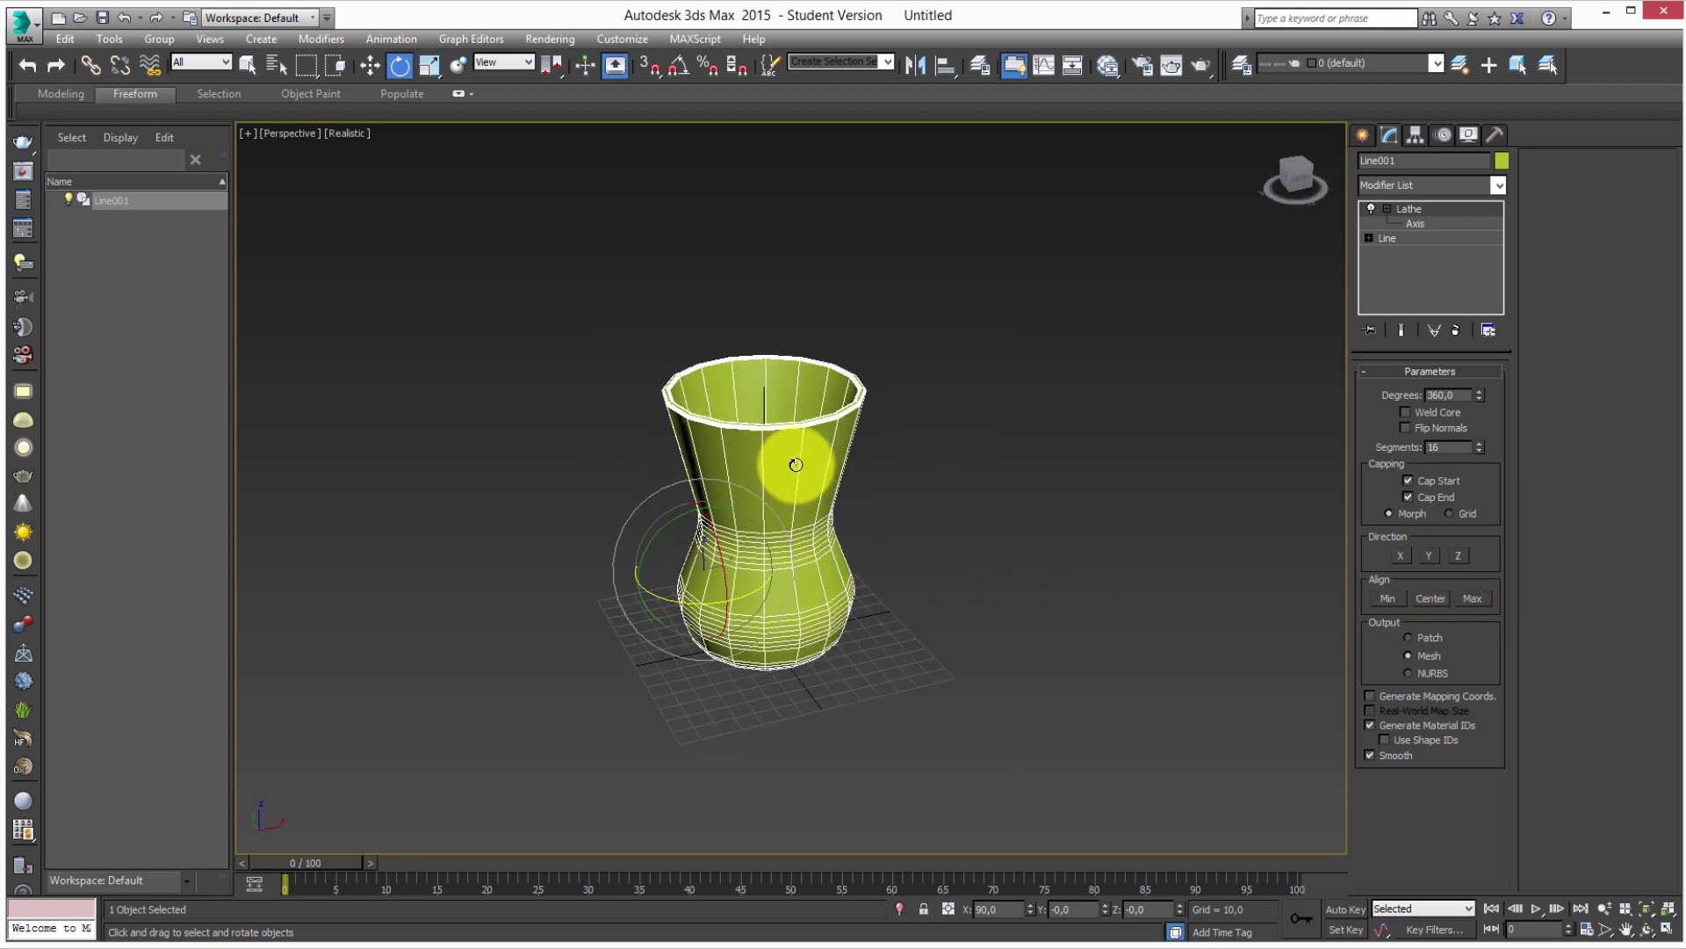
{"action": "scroll", "coordinate": [777, 484], "scroll_direction": "up", "scroll_amount": 3}
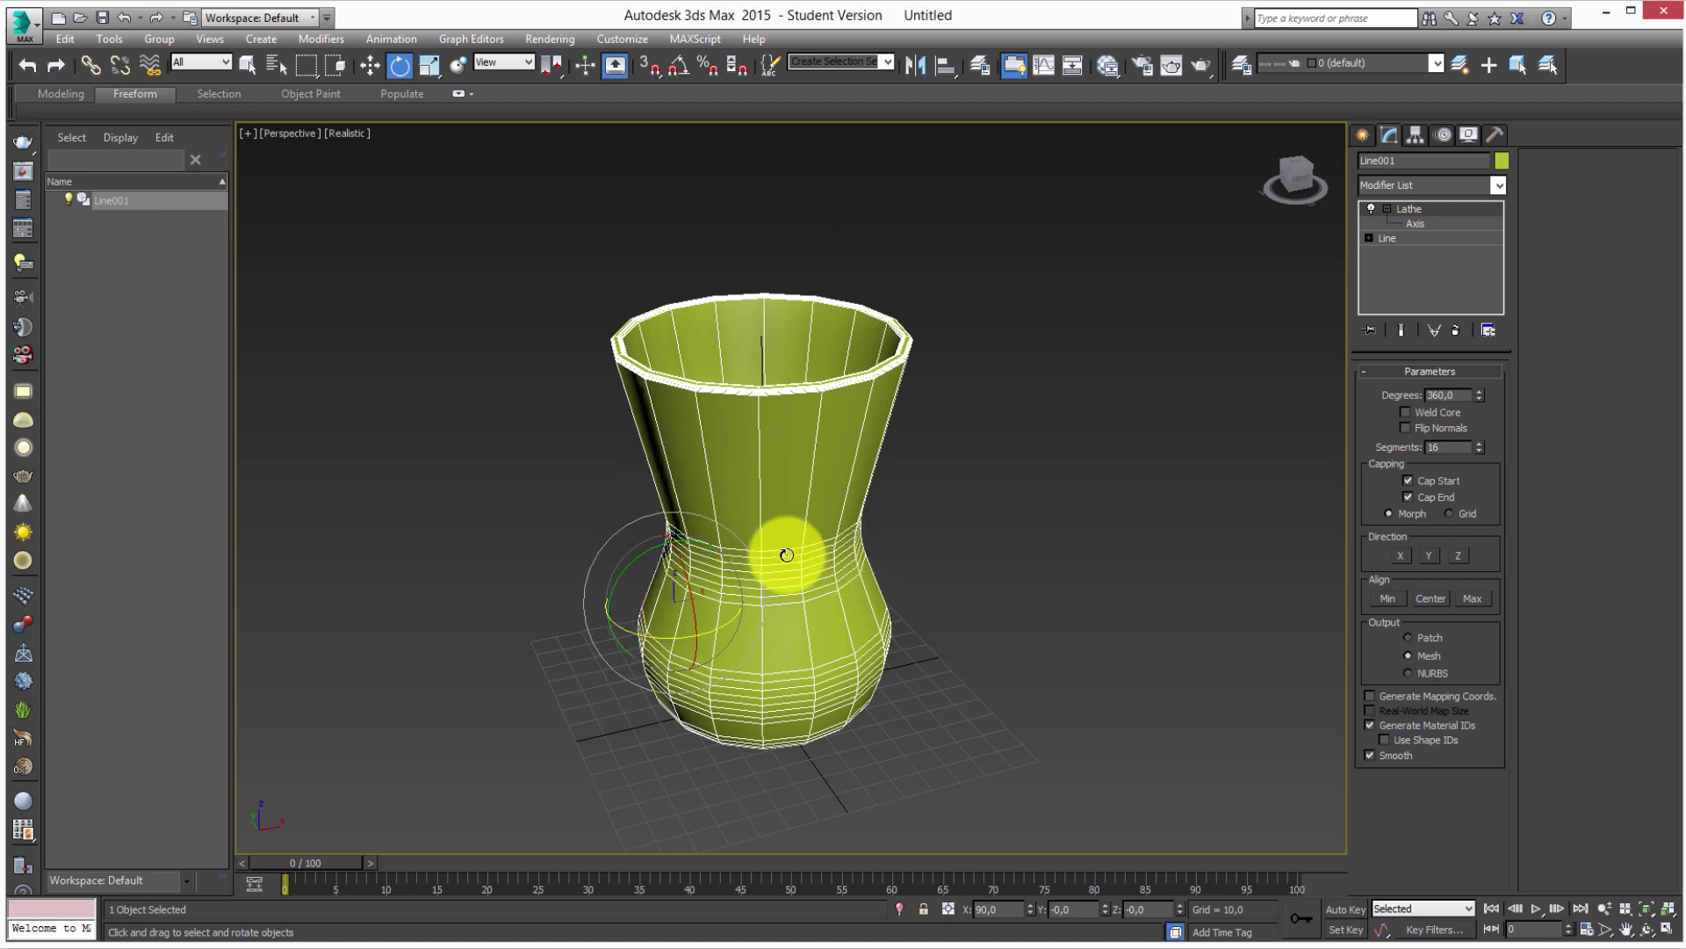
{"action": "left_click", "coordinate": [1399, 559]}
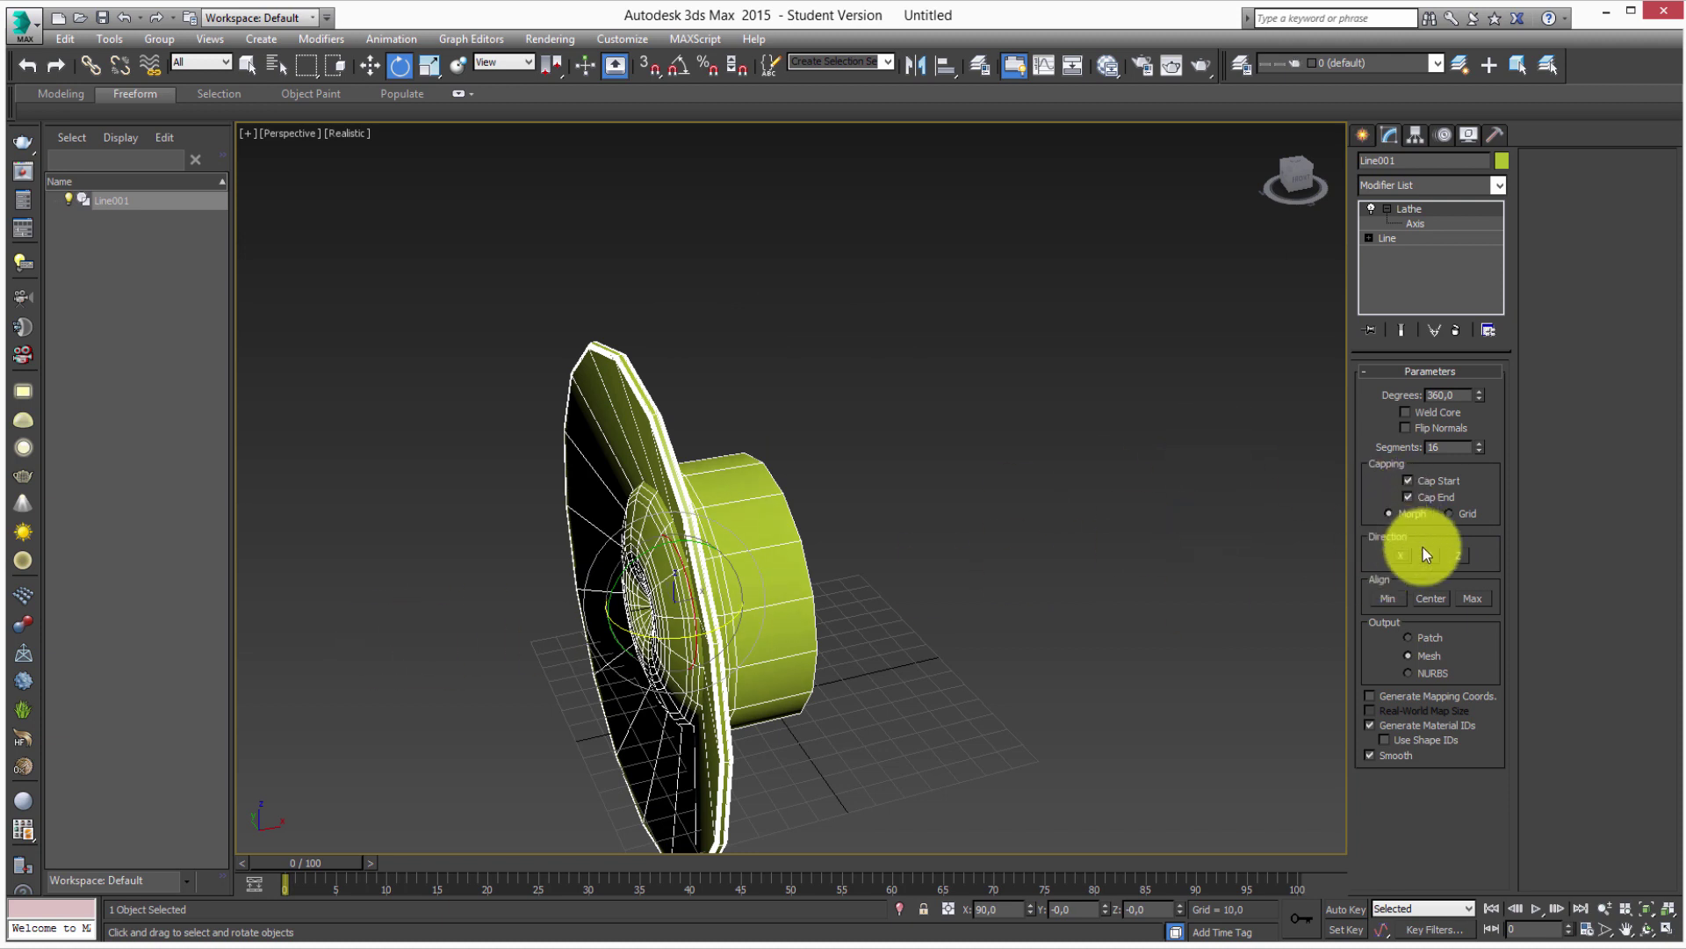
{"action": "left_click", "coordinate": [1425, 553]}
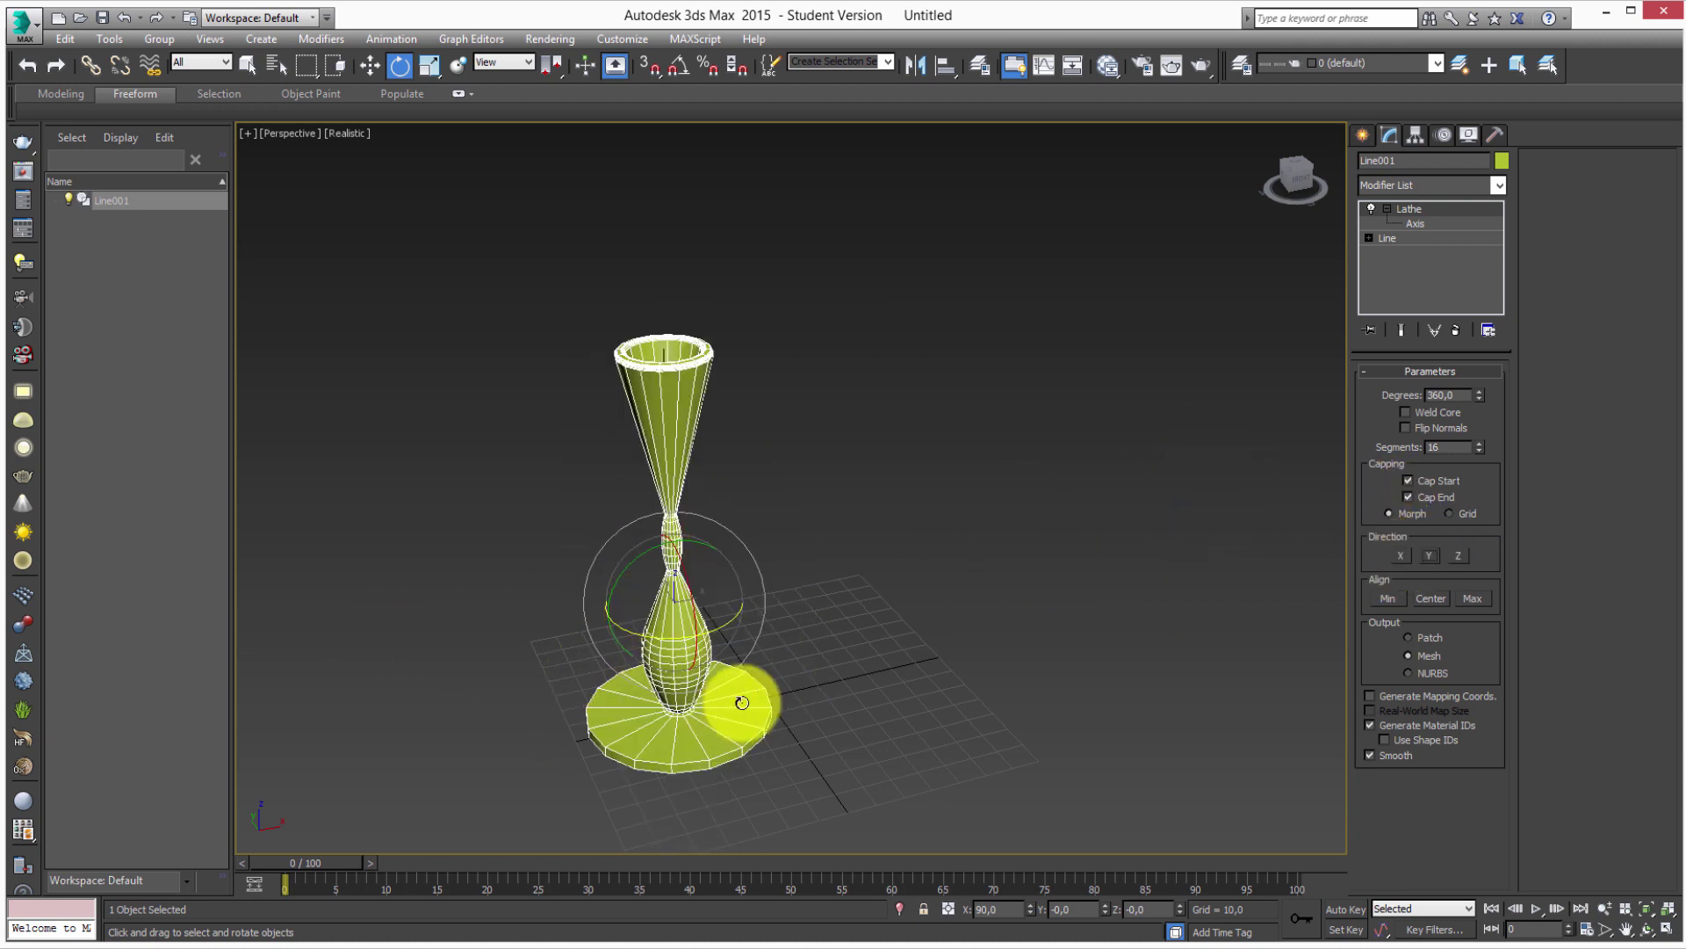
{"action": "left_click", "coordinate": [1464, 555]}
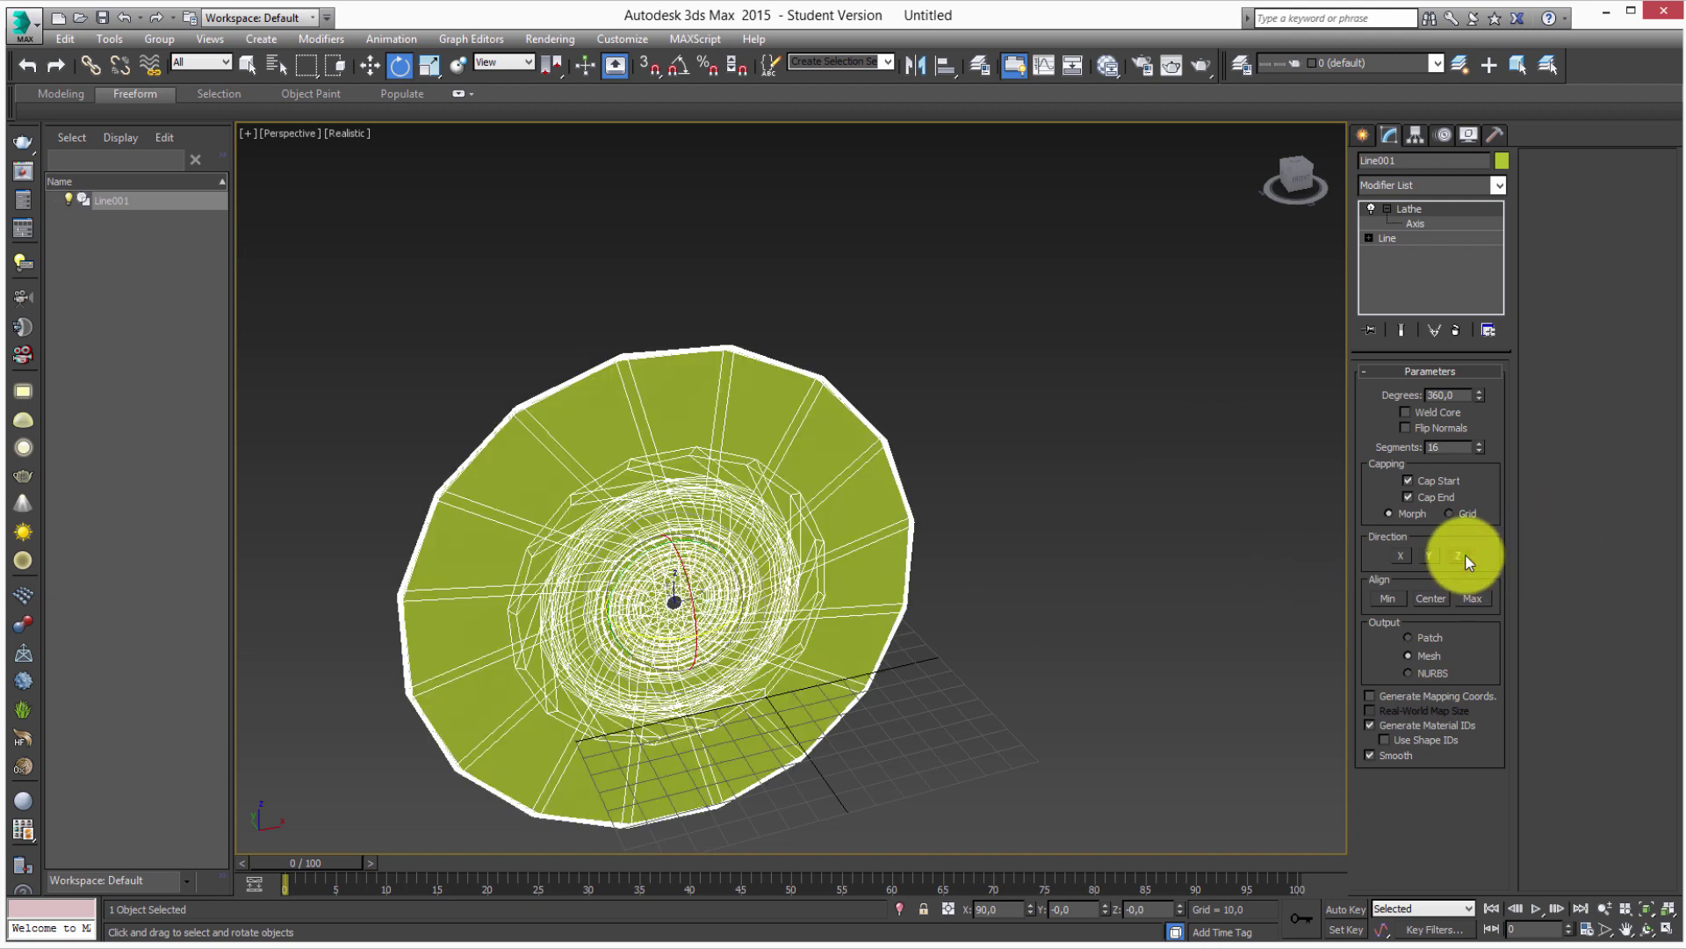
{"action": "left_click", "coordinate": [1426, 557]}
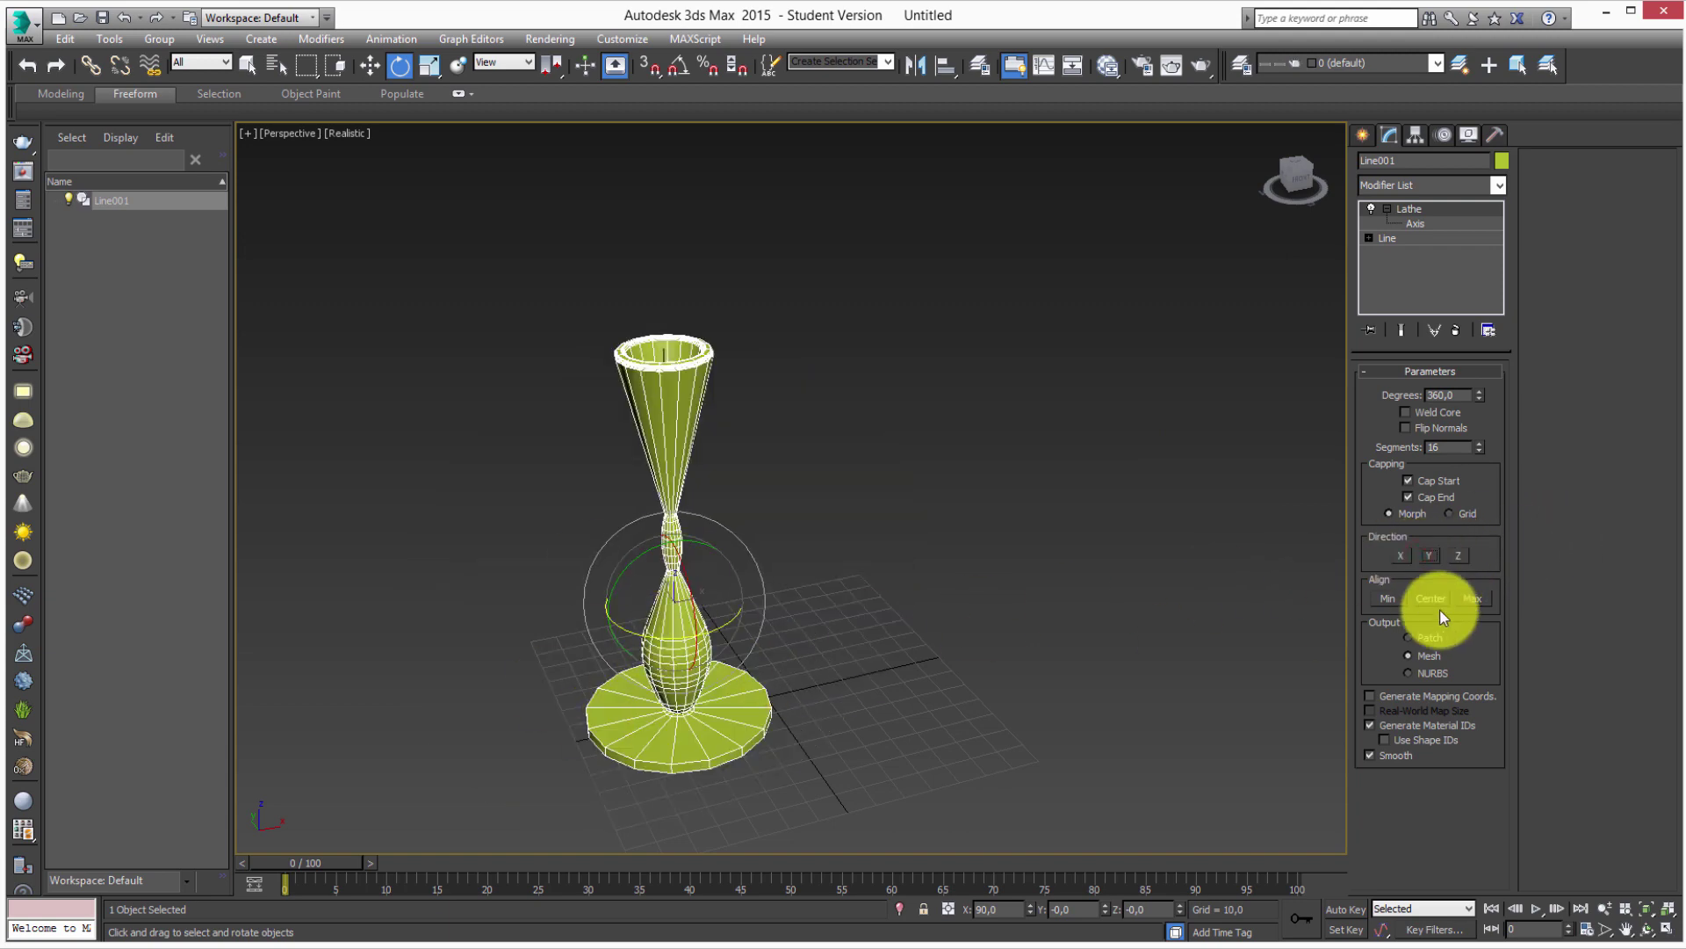
{"action": "left_click", "coordinate": [1474, 599]}
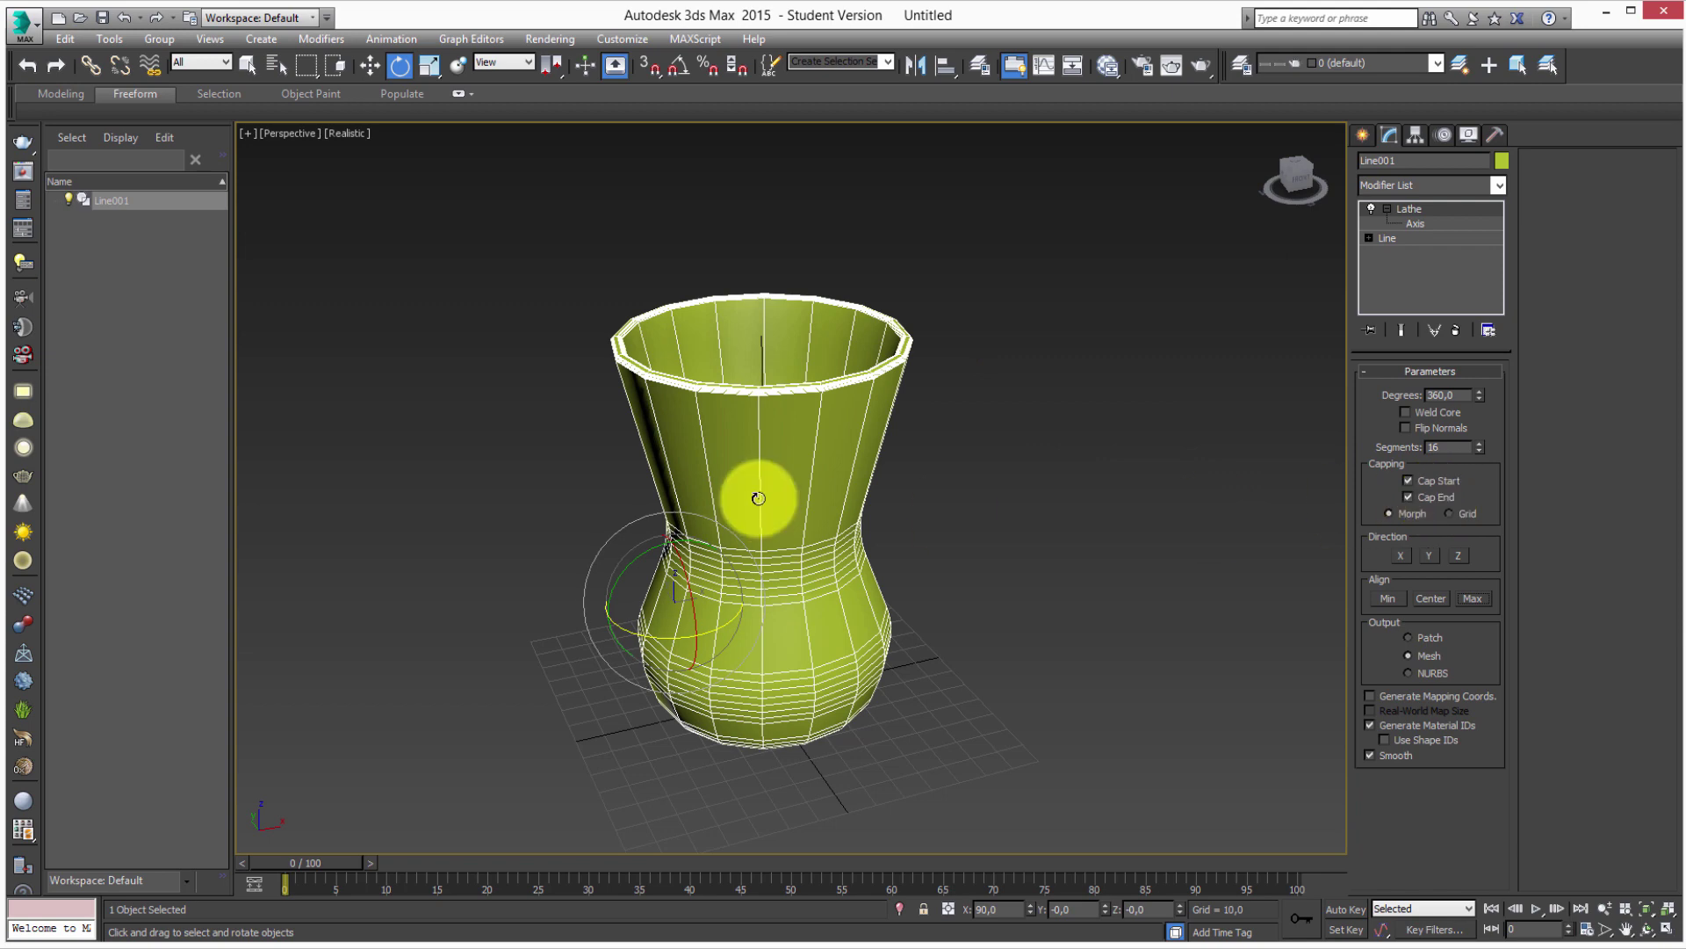
Set the Lathe Degrees to 180 and orbit around the resulting half vase.
{"action": "middle_click_drag", "start_coordinate": [715, 591], "coordinate": [790, 549], "text": "alt"}
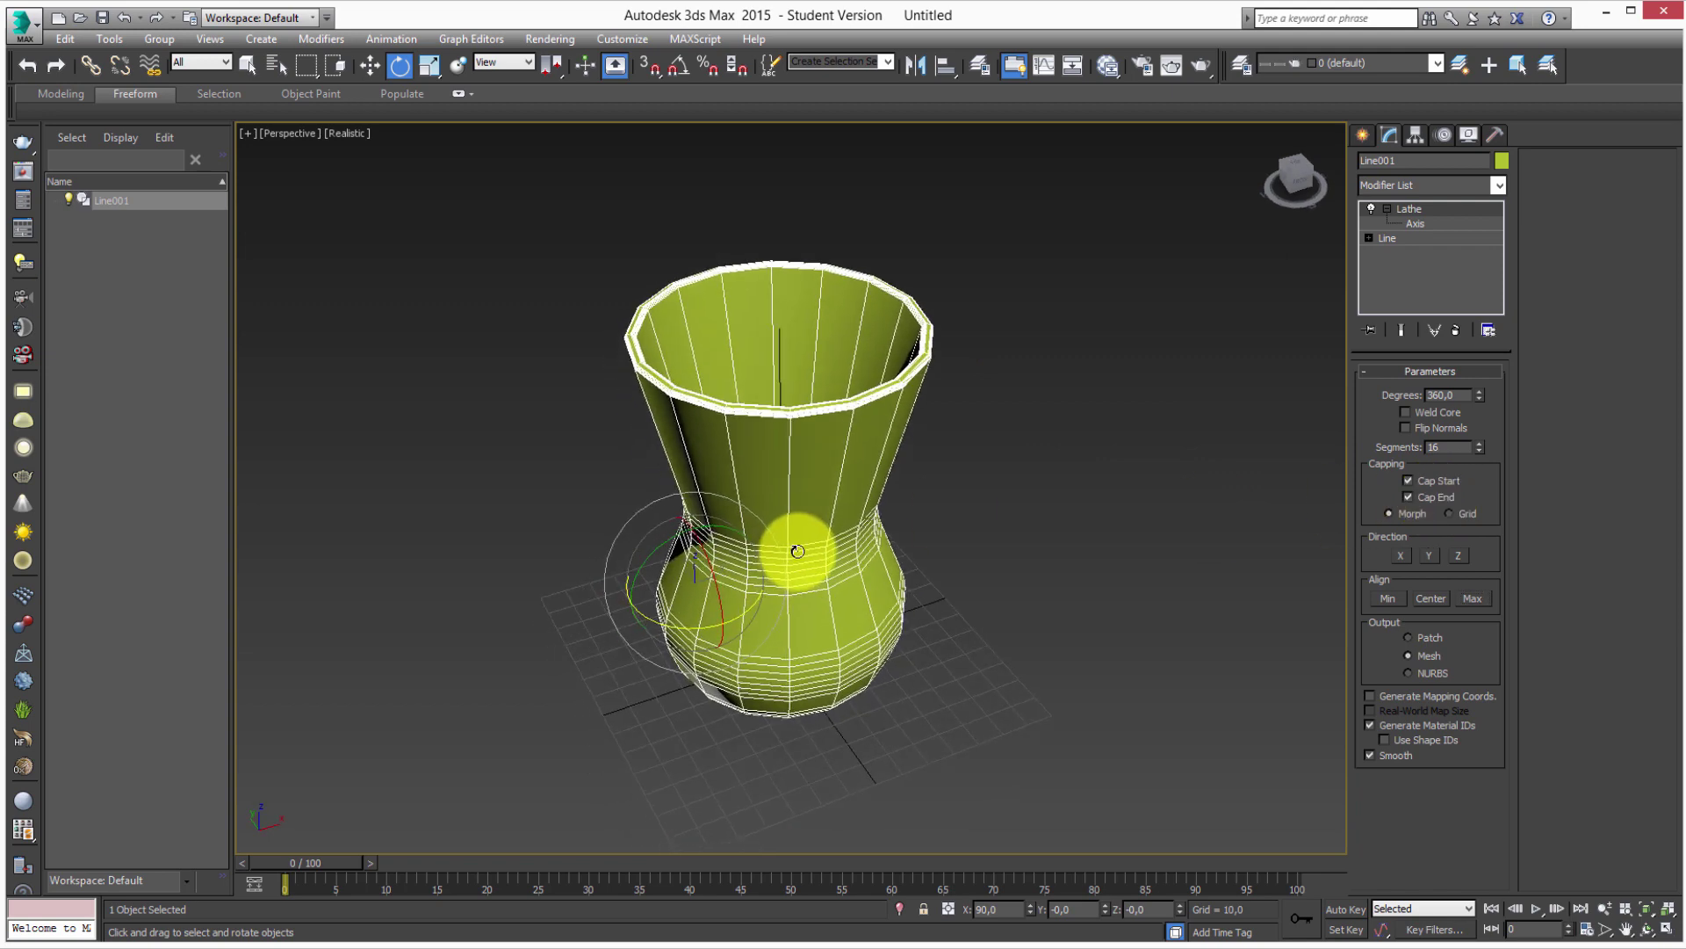
{"action": "scroll", "coordinate": [790, 548], "scroll_direction": "up", "scroll_amount": 3}
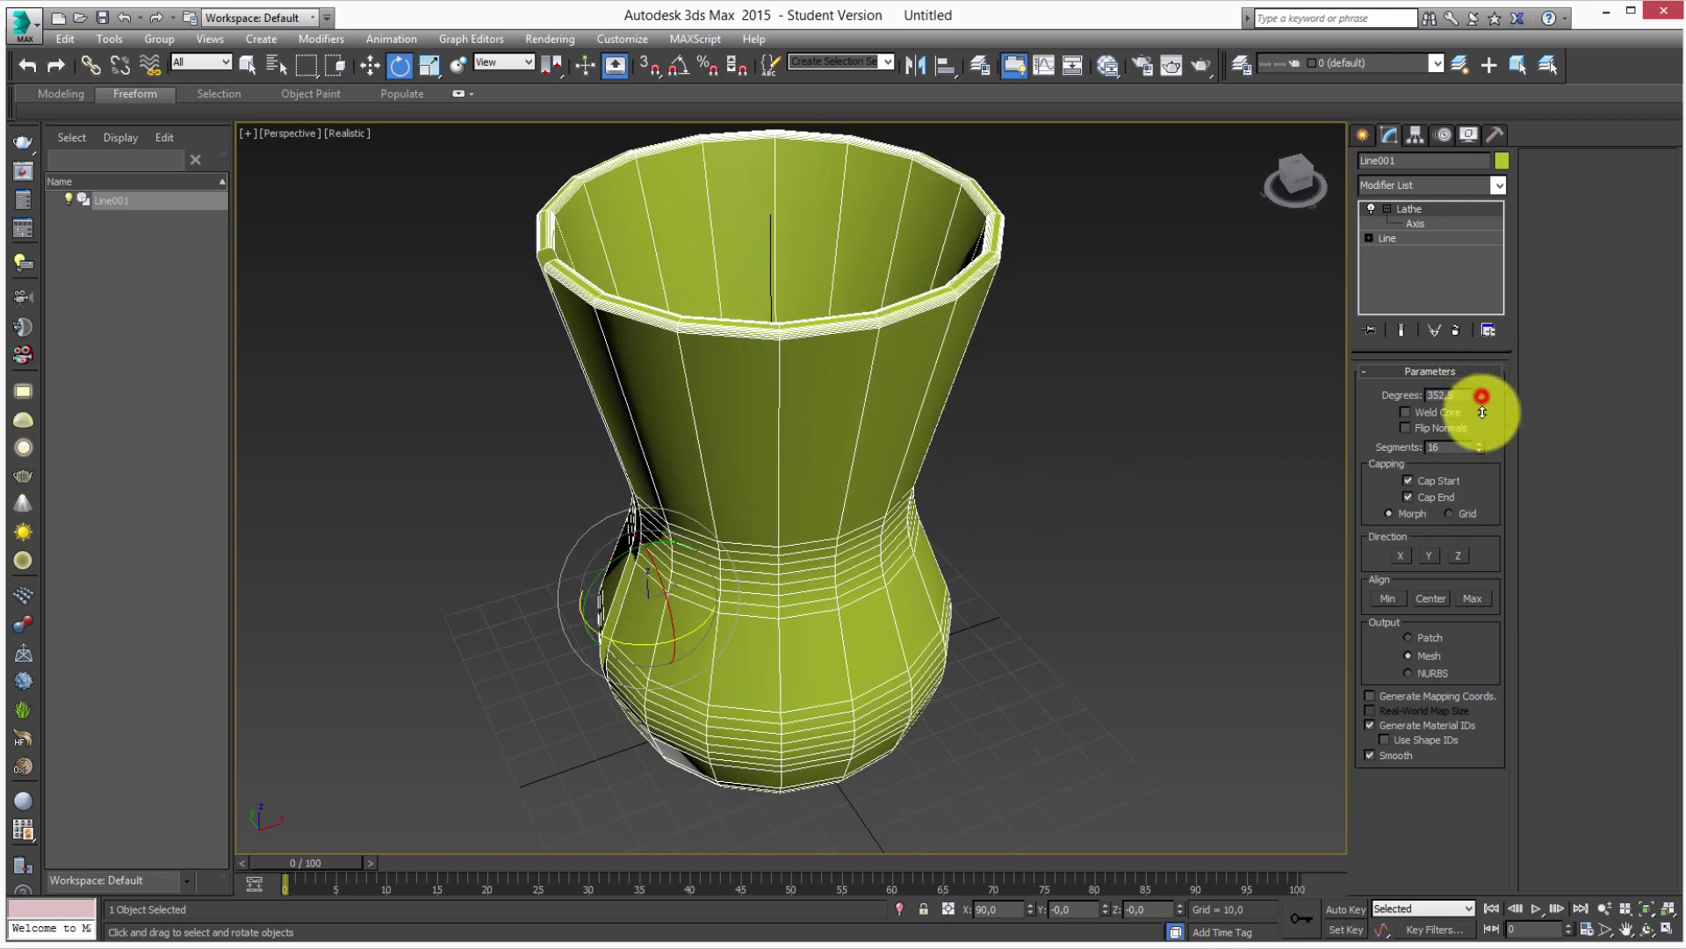
{"action": "left_click_drag", "start_coordinate": [1482, 397], "coordinate": [1483, 448]}
{"action": "type", "text": "18"}
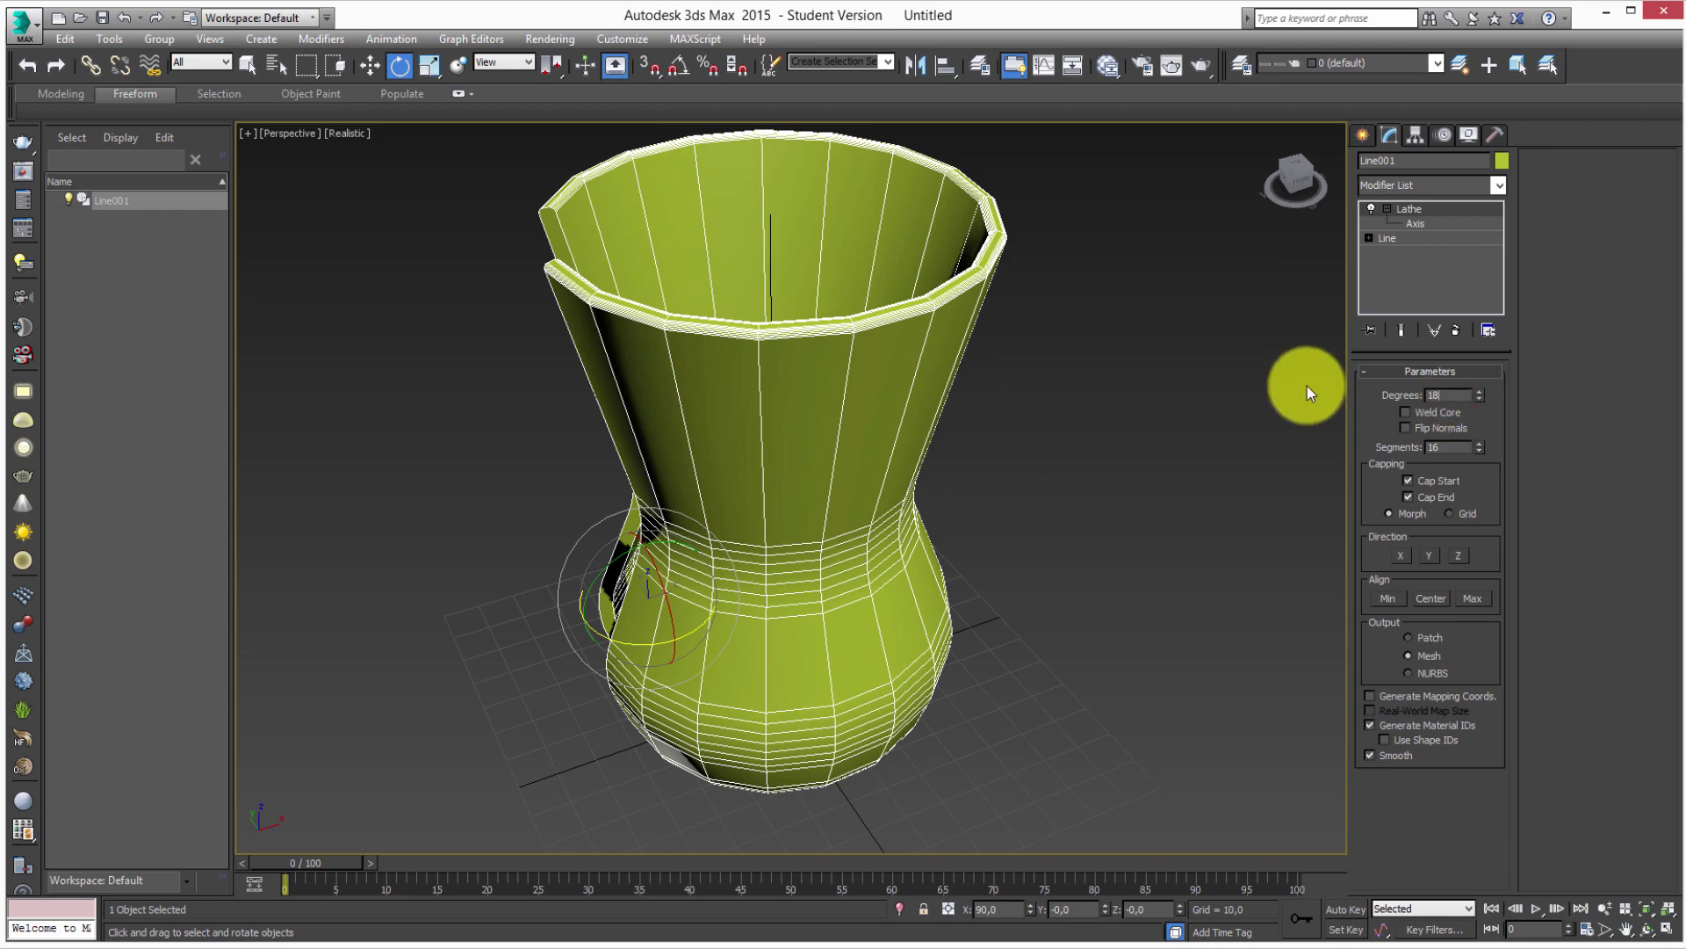
{"action": "type", "text": "0"}
{"action": "key", "text": "Return"}
{"action": "mouse_move", "coordinate": [665, 425]}
{"action": "middle_mouse_down", "text": "alt"}
{"action": "mouse_move", "coordinate": [873, 407]}
{"action": "mouse_move", "coordinate": [964, 506]}
{"action": "mouse_move", "coordinate": [817, 459]}
{"action": "mouse_move", "coordinate": [949, 455]}
{"action": "mouse_move", "coordinate": [859, 463]}
{"action": "mouse_move", "coordinate": [757, 428]}
{"action": "middle_mouse_up", "text": "alt"}
{"action": "scroll", "coordinate": [757, 428], "scroll_direction": "up", "scroll_amount": 3}
{"action": "middle_click_drag", "start_coordinate": [677, 387], "coordinate": [583, 380], "text": "alt"}
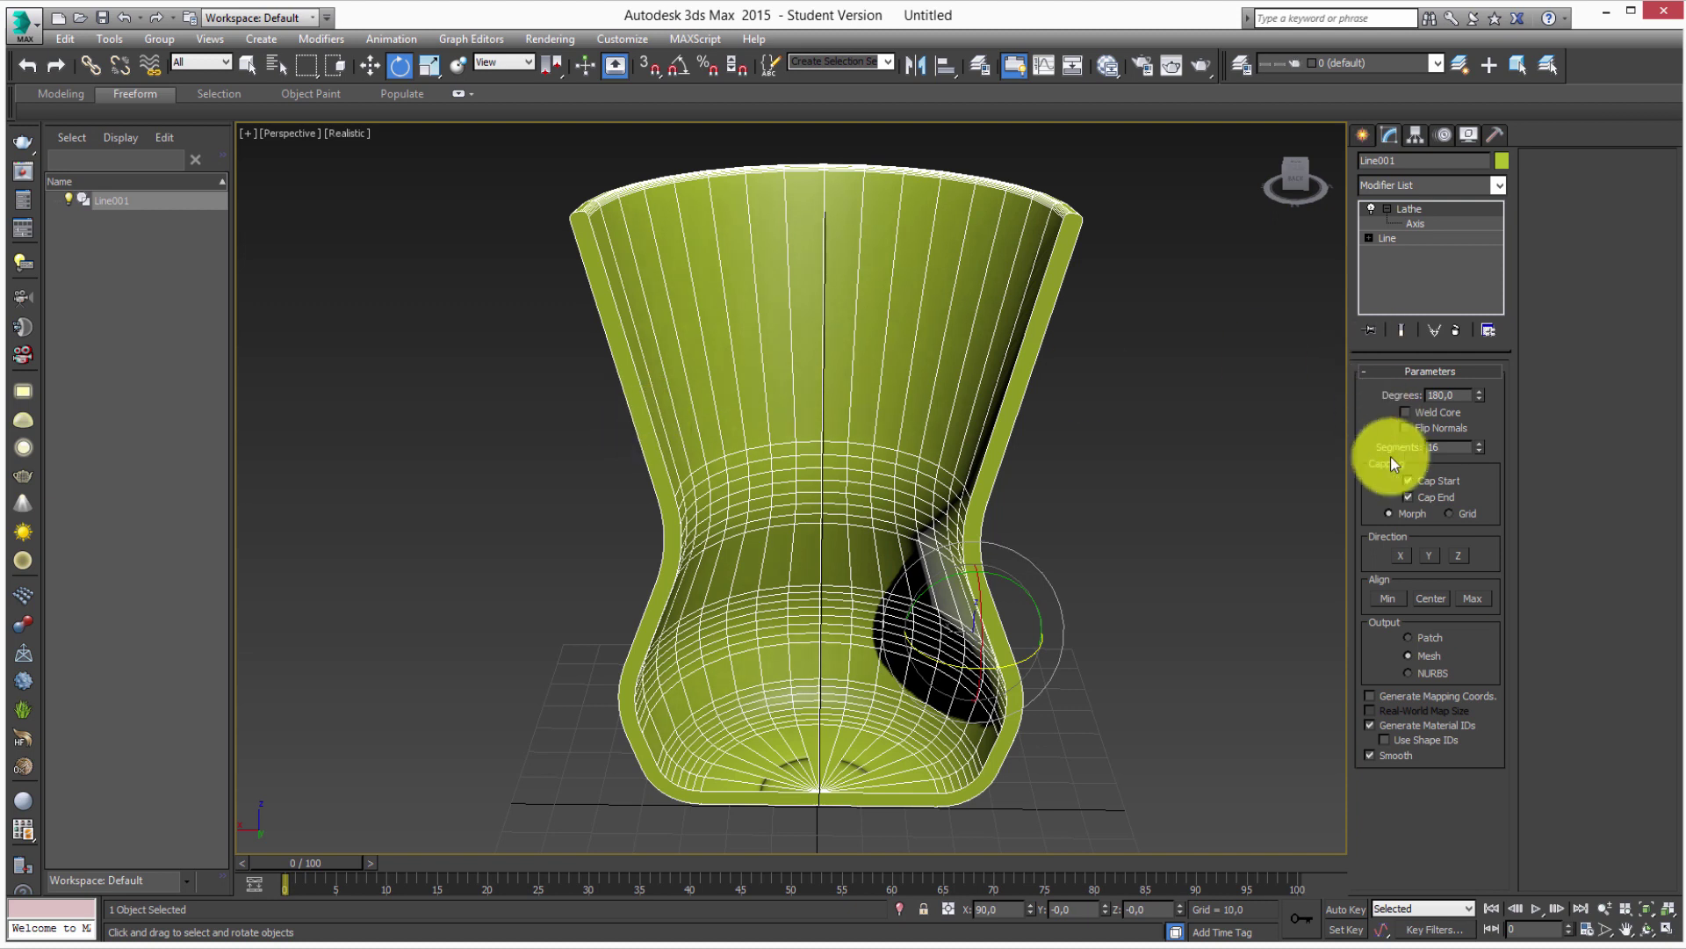
{"action": "left_click", "coordinate": [1409, 481]}
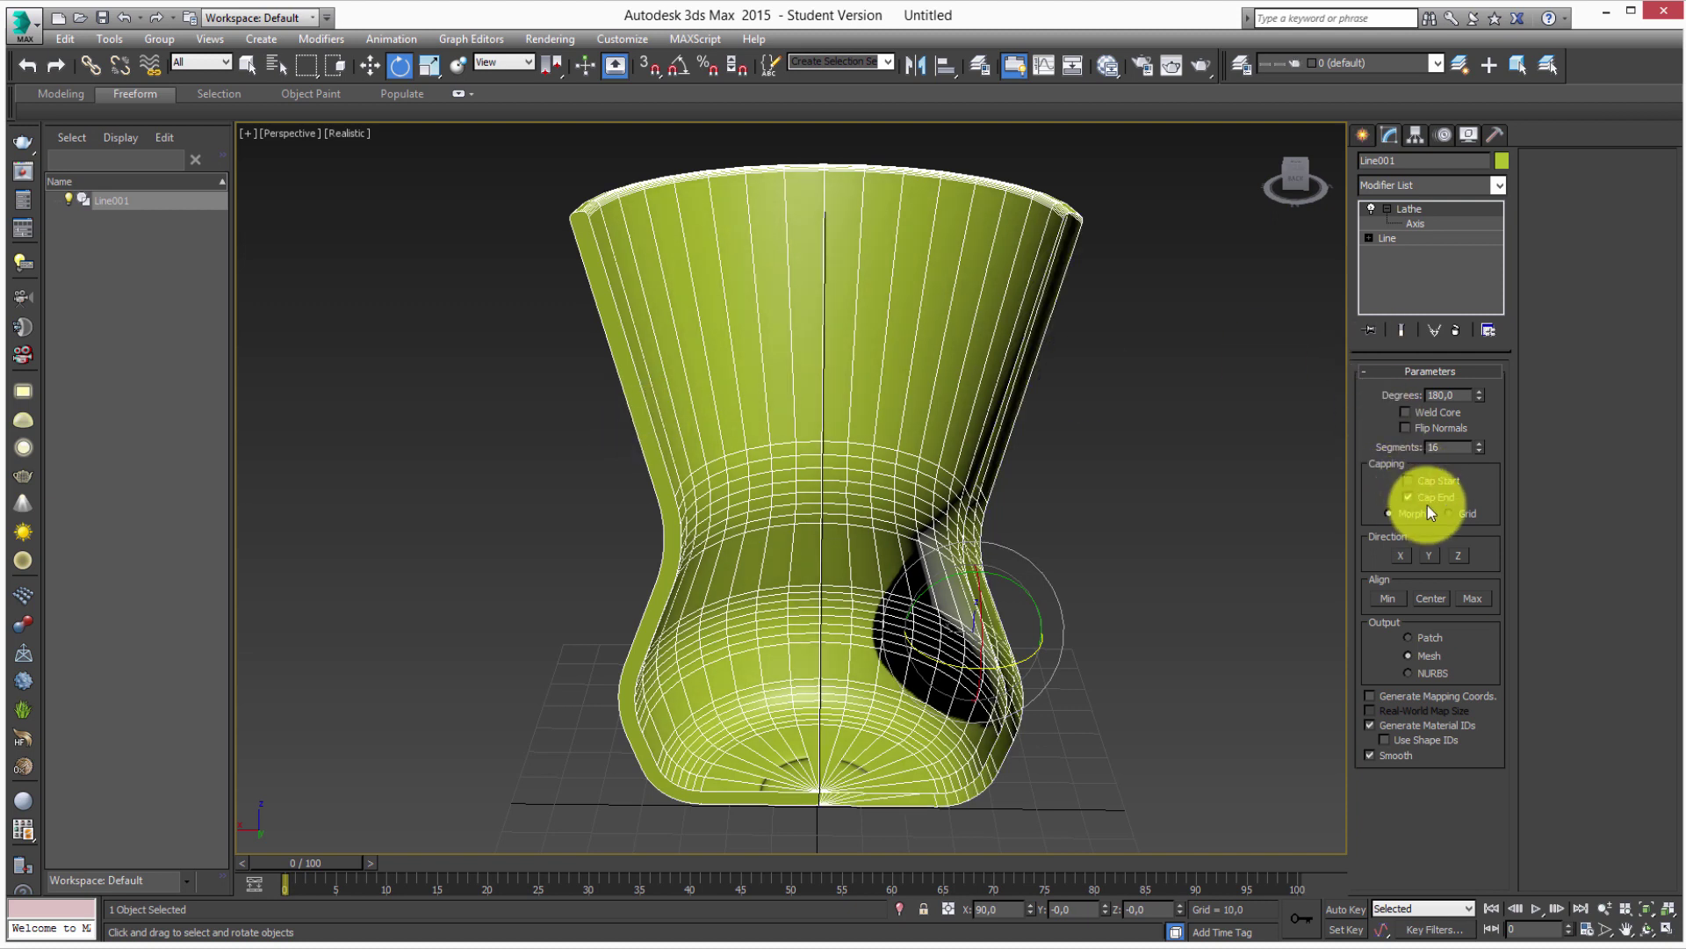
{"action": "left_click", "coordinate": [1427, 499]}
{"action": "left_click", "coordinate": [1428, 498]}
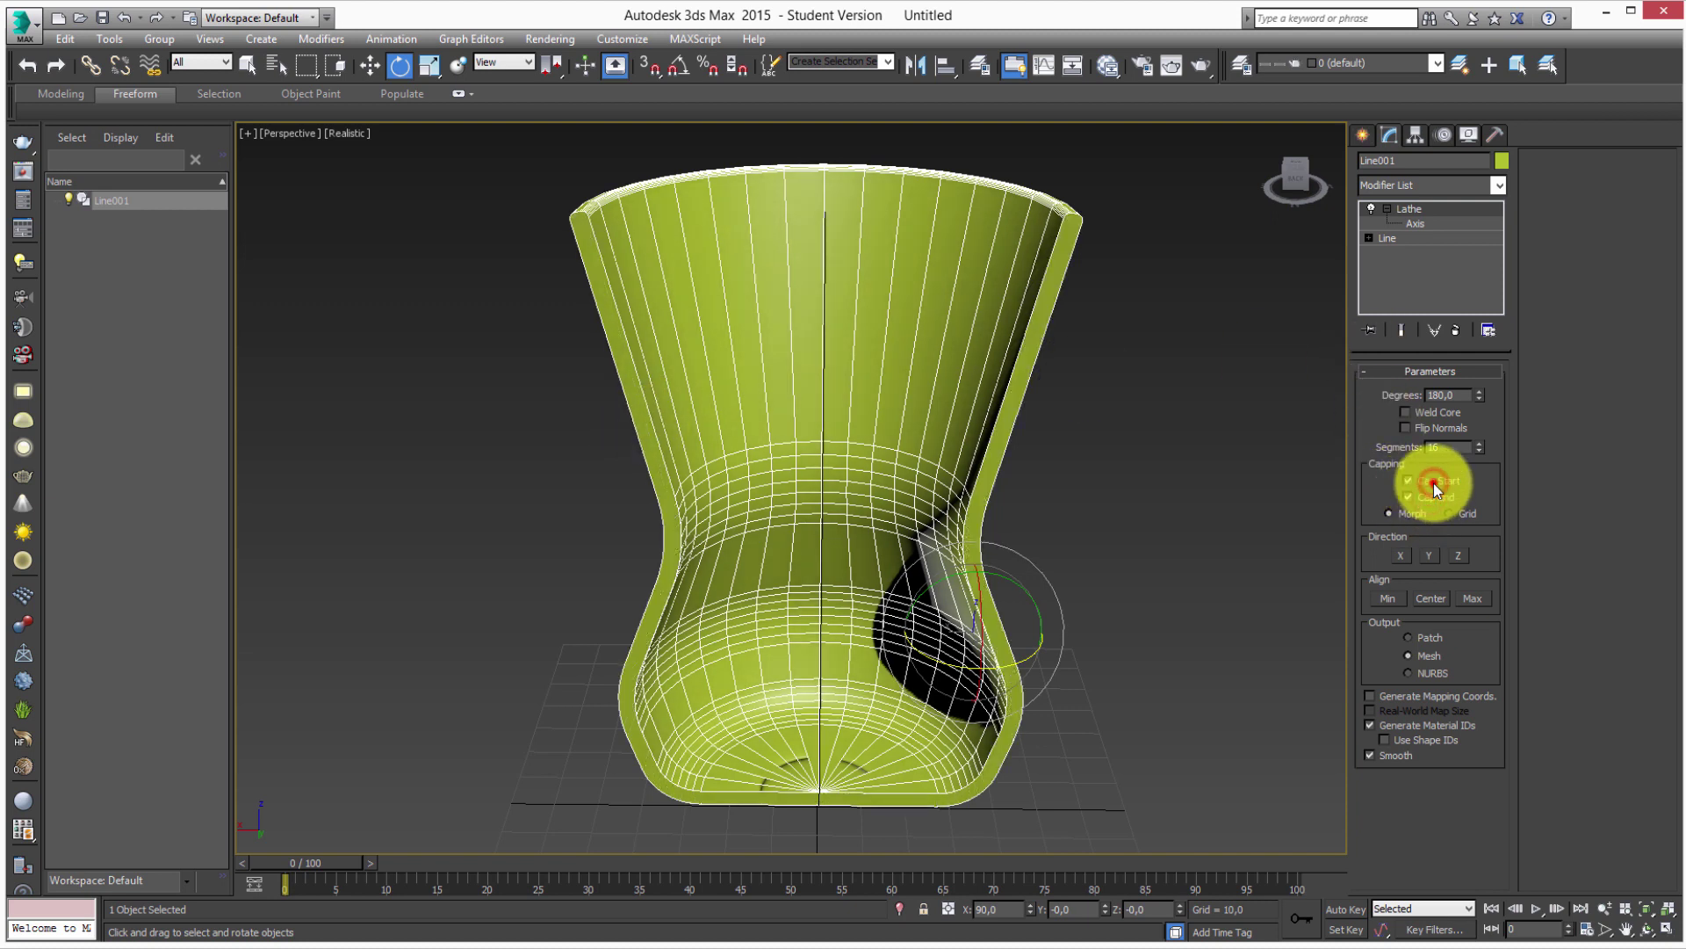
{"action": "left_click", "coordinate": [1433, 483]}
{"action": "left_click", "coordinate": [1432, 482]}
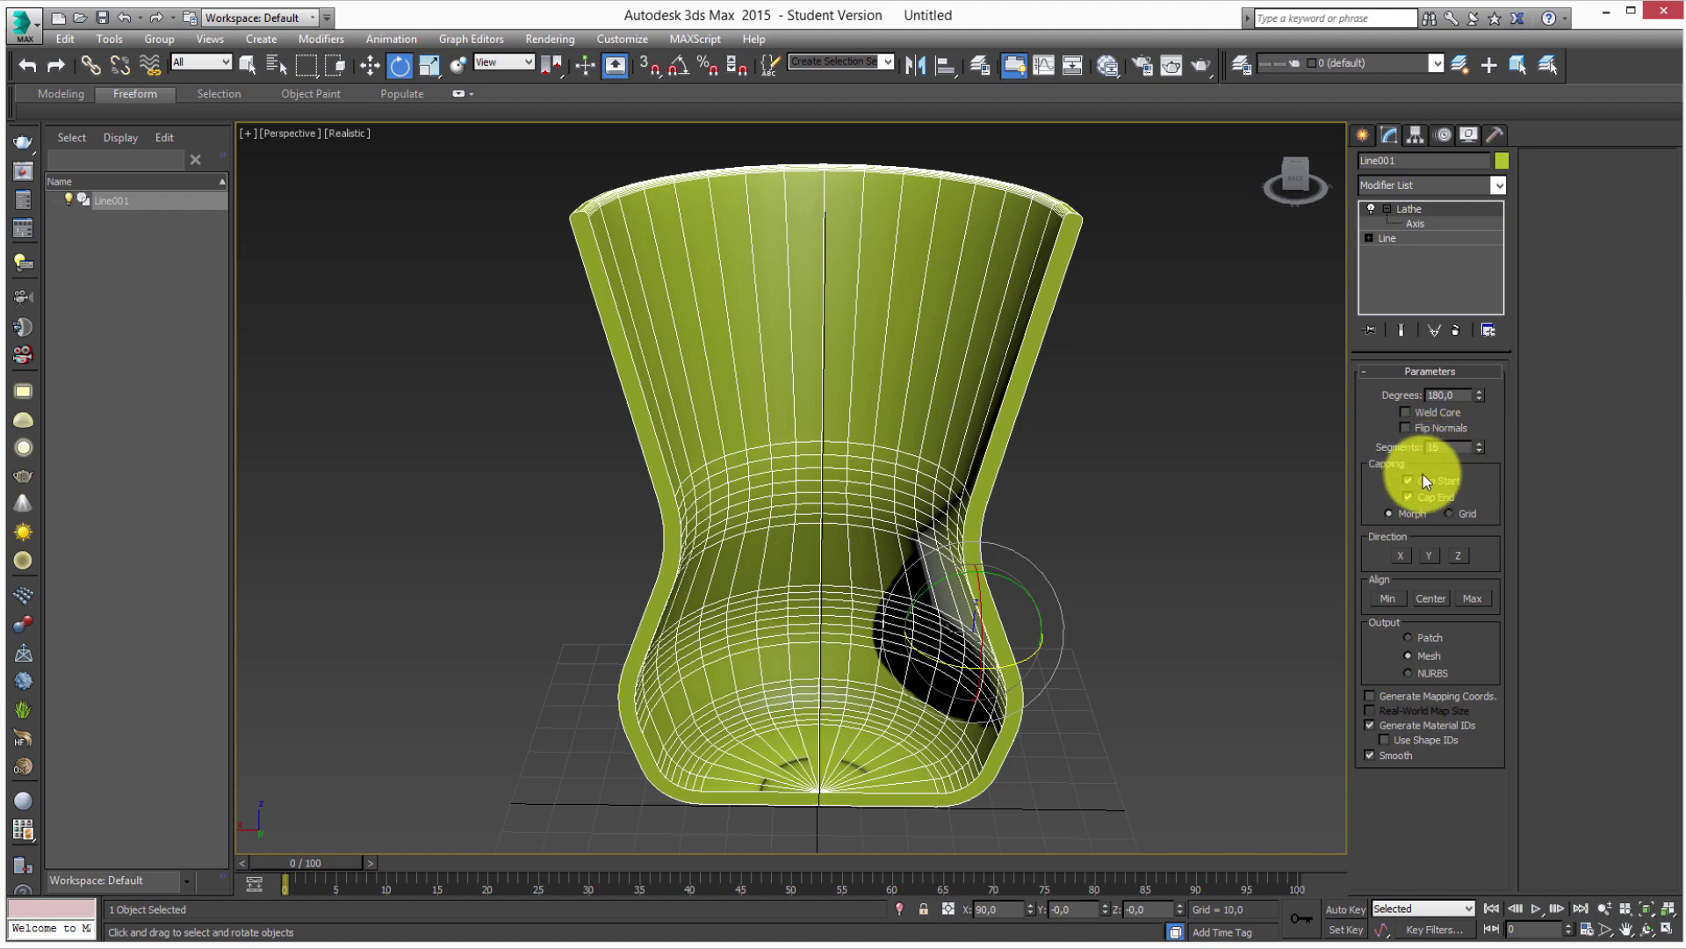
{"action": "scroll", "coordinate": [771, 670], "scroll_direction": "up", "scroll_amount": 1}
{"action": "scroll", "coordinate": [771, 708], "scroll_direction": "down", "scroll_amount": 2}
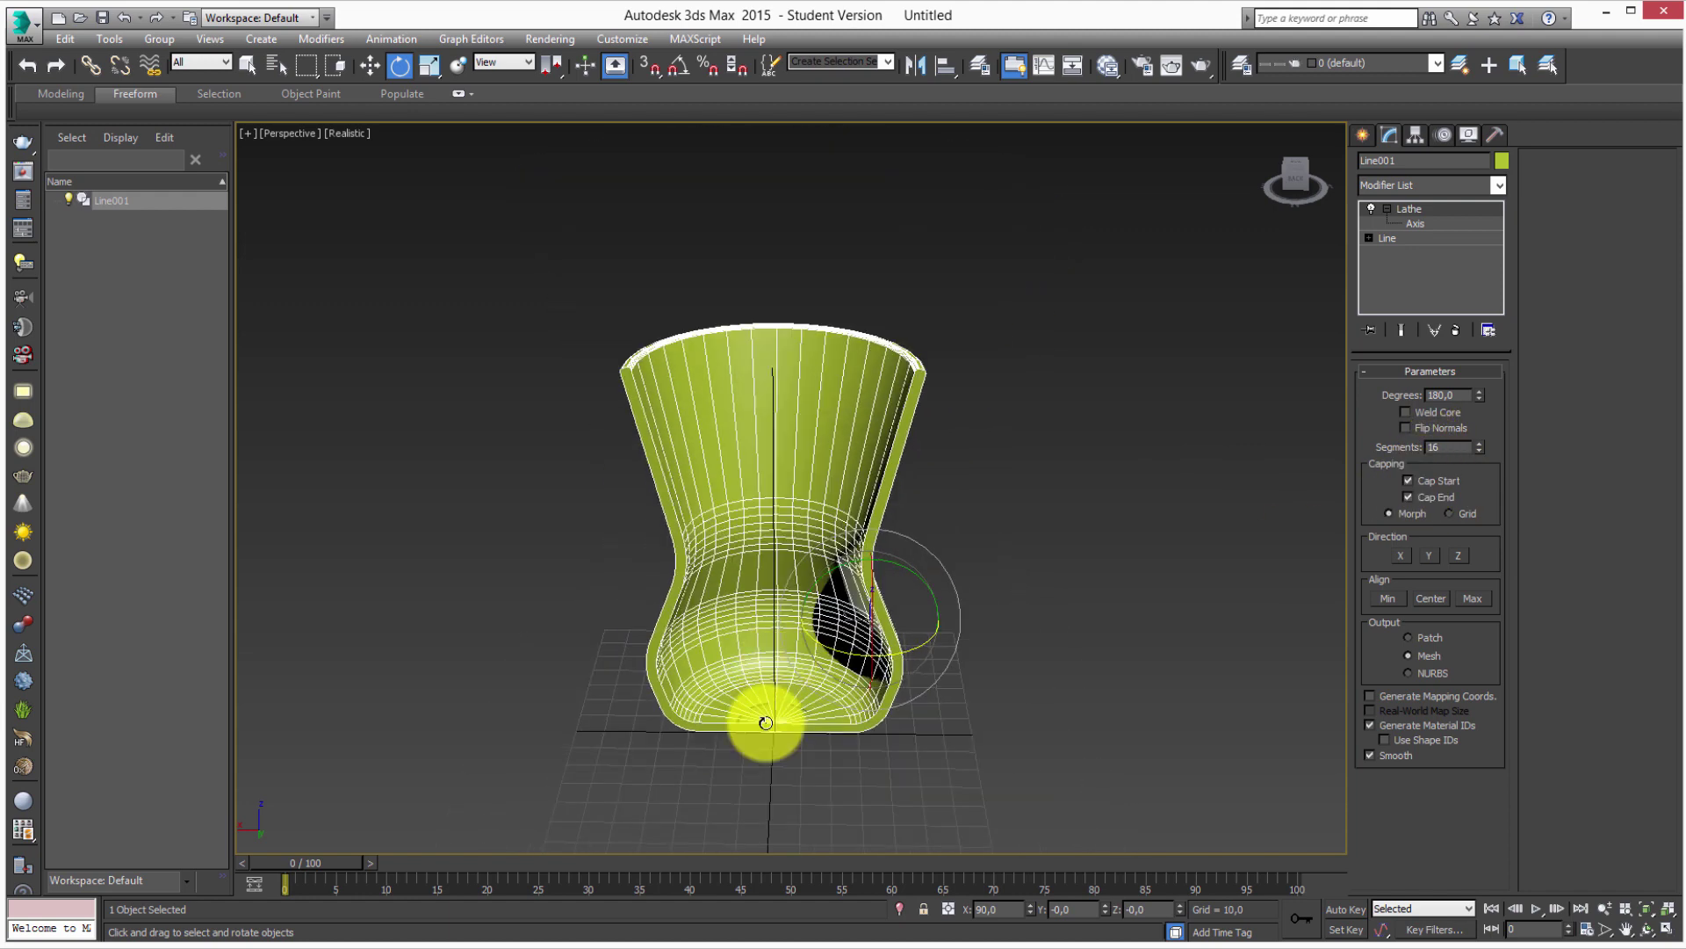
{"action": "scroll", "coordinate": [779, 650], "scroll_direction": "up", "scroll_amount": 4}
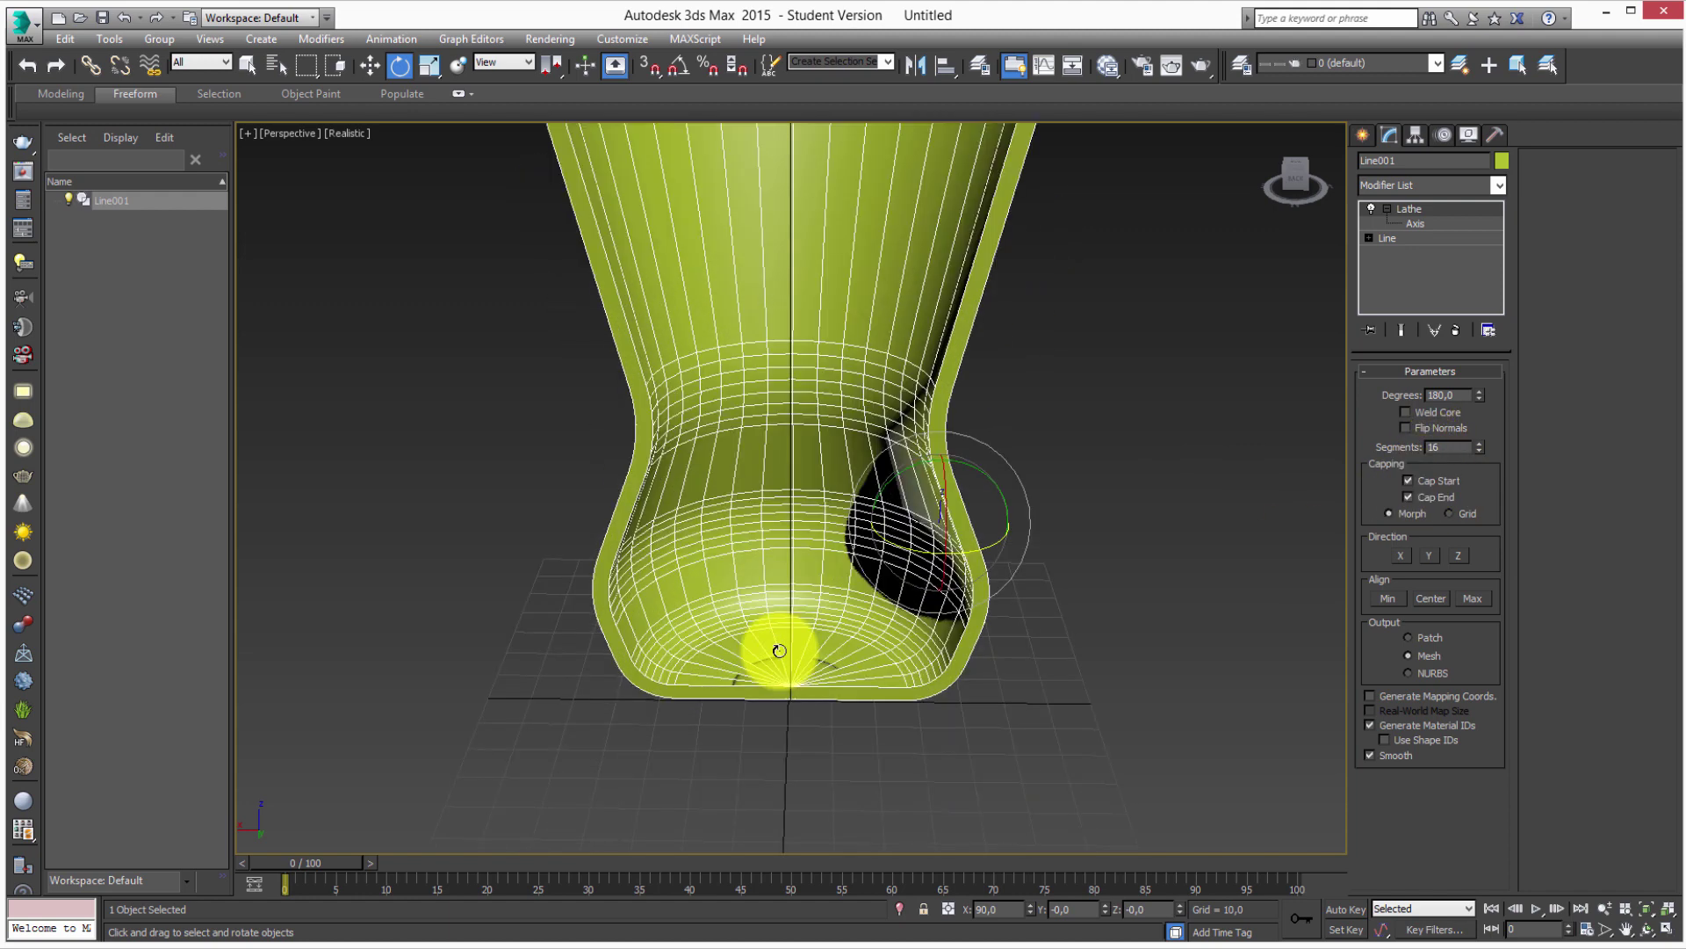
Toggle Weld Core off and on, leaving it checked so the bottom has no seams.
{"action": "left_click", "coordinate": [1440, 409]}
{"action": "scroll", "coordinate": [757, 625], "scroll_direction": "up", "scroll_amount": 5}
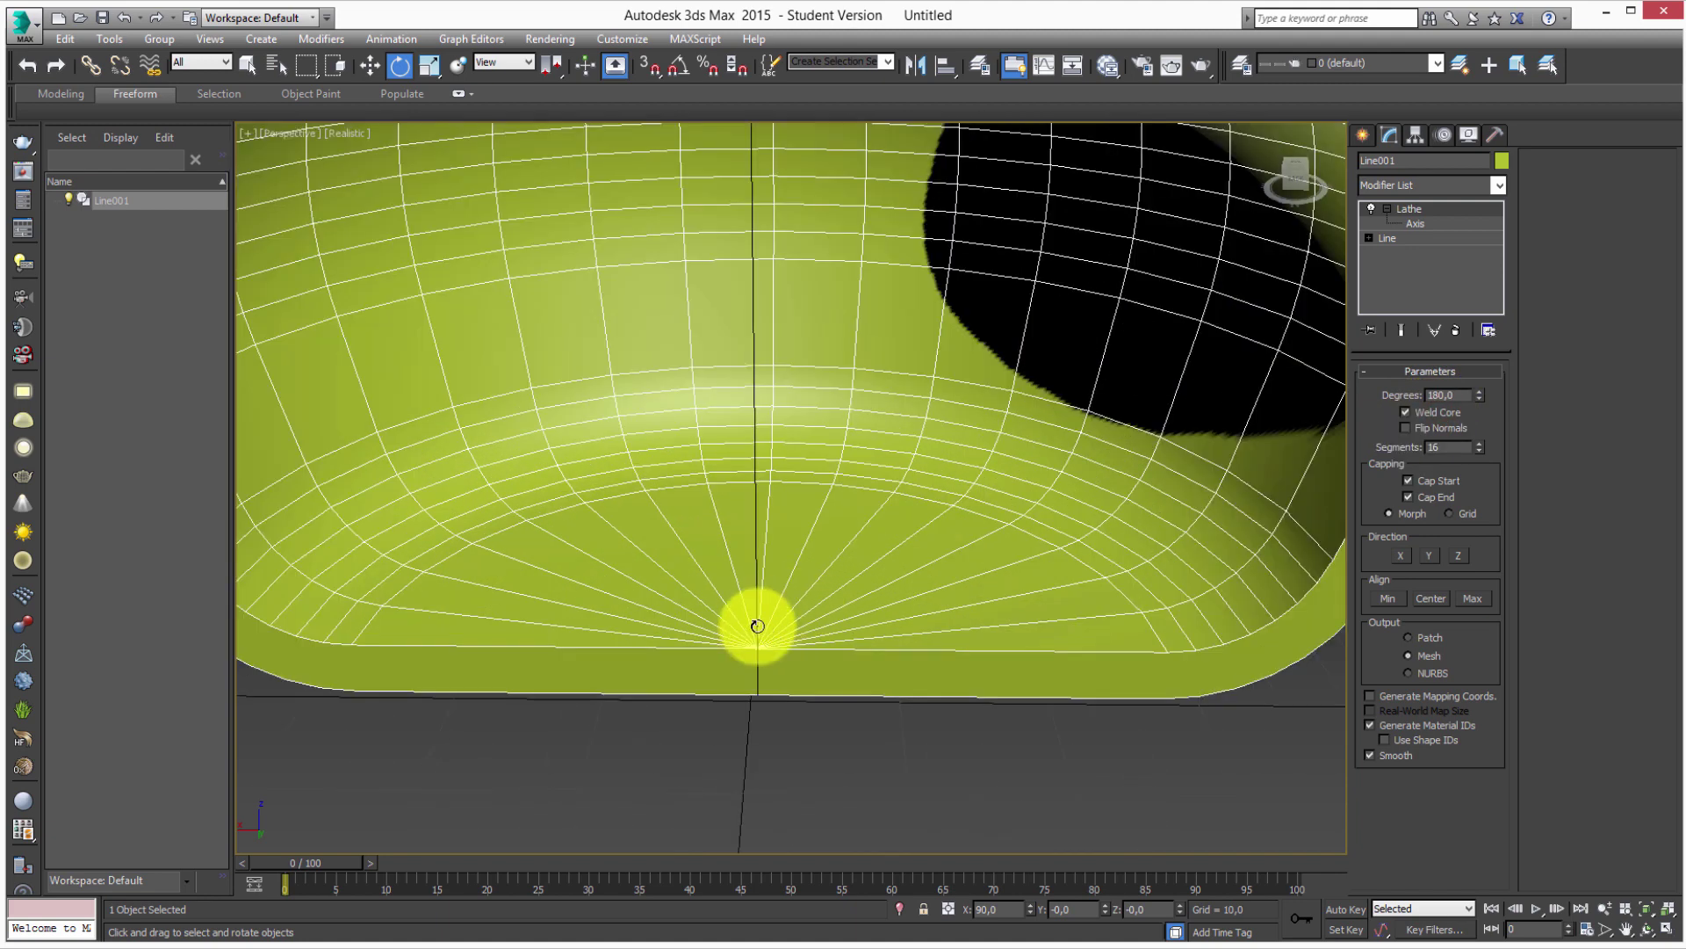
{"action": "middle_click_drag", "start_coordinate": [757, 625], "coordinate": [788, 602]}
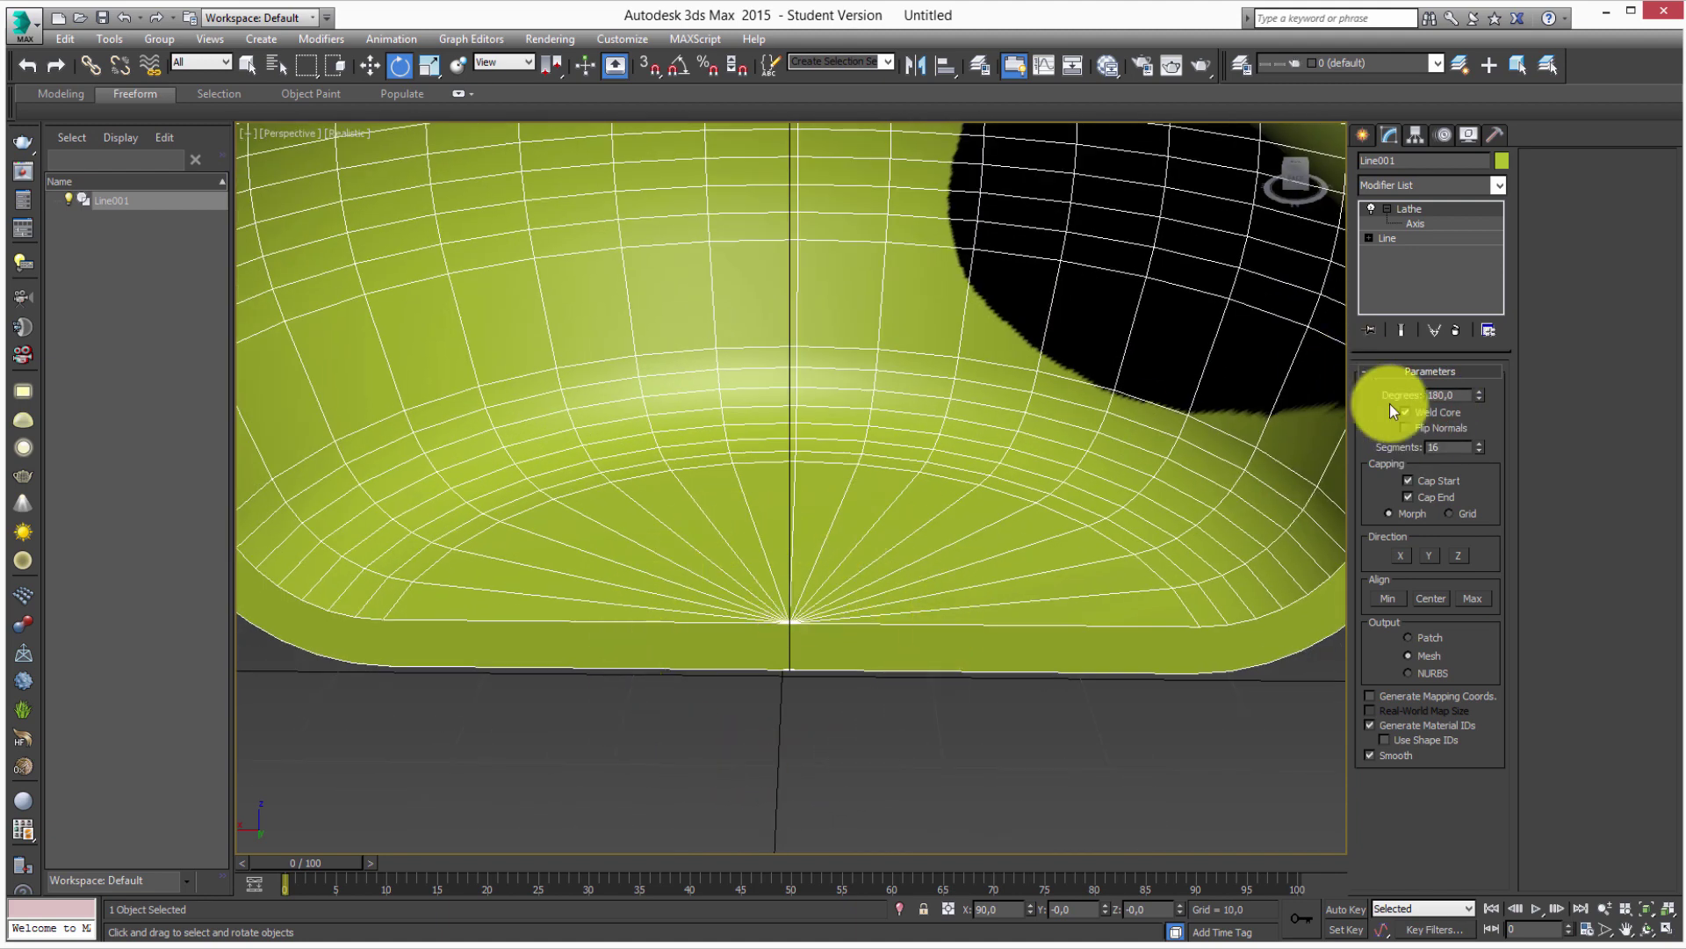
{"action": "left_click", "coordinate": [1430, 416]}
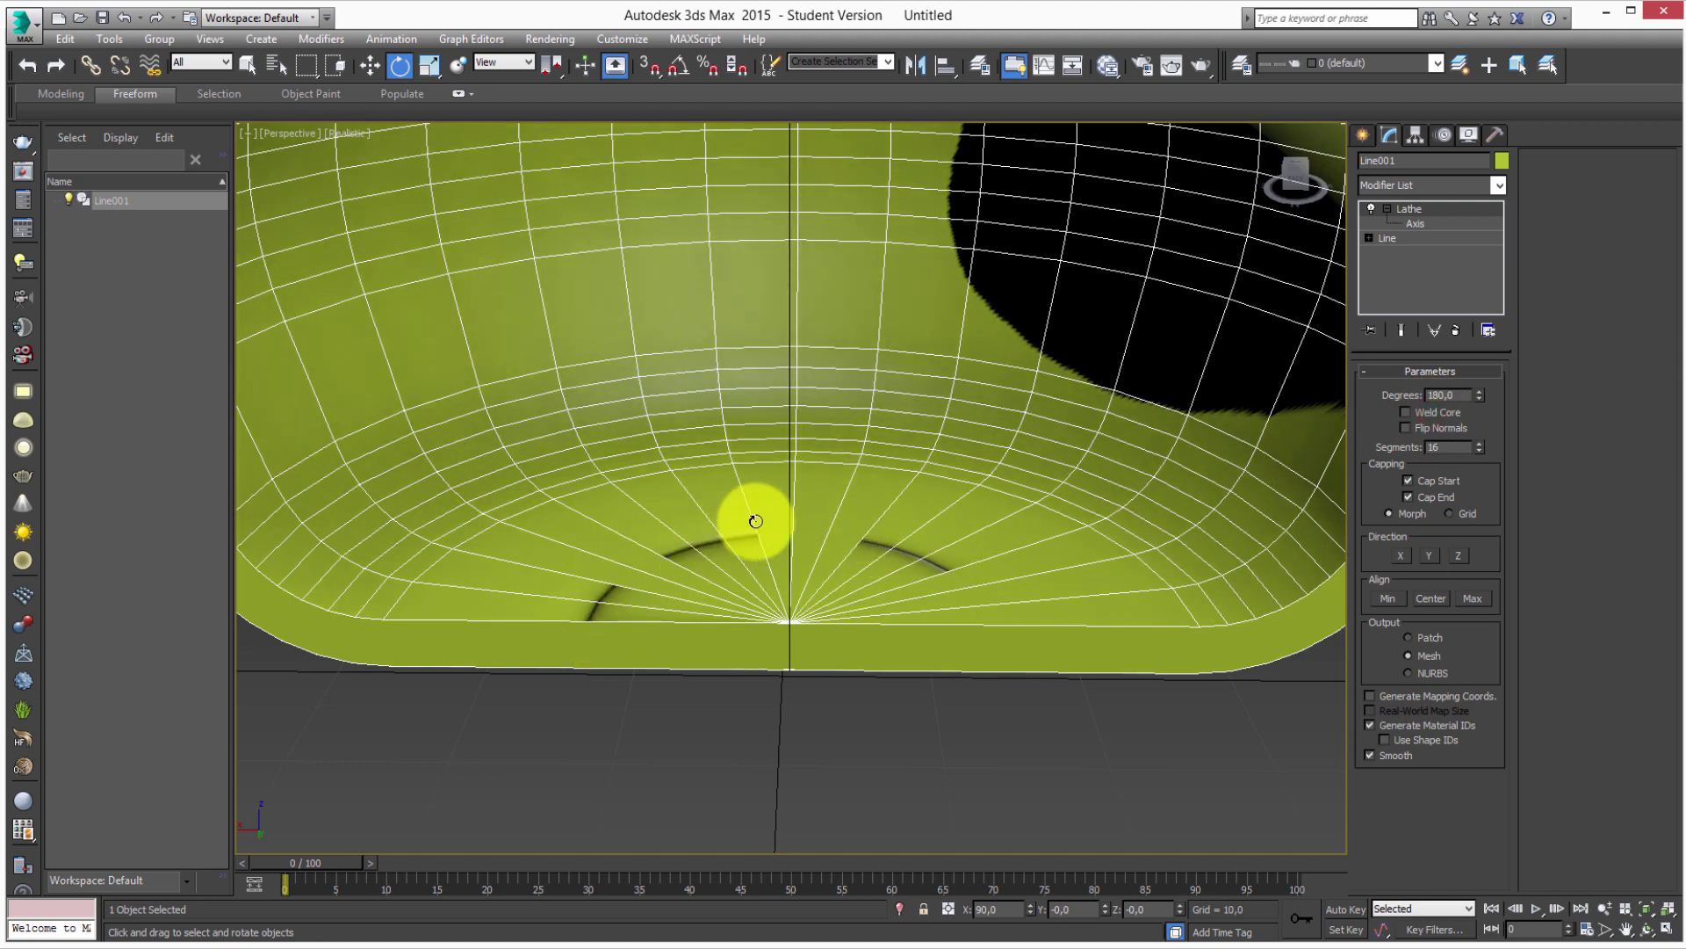
{"action": "left_click", "coordinate": [1444, 411]}
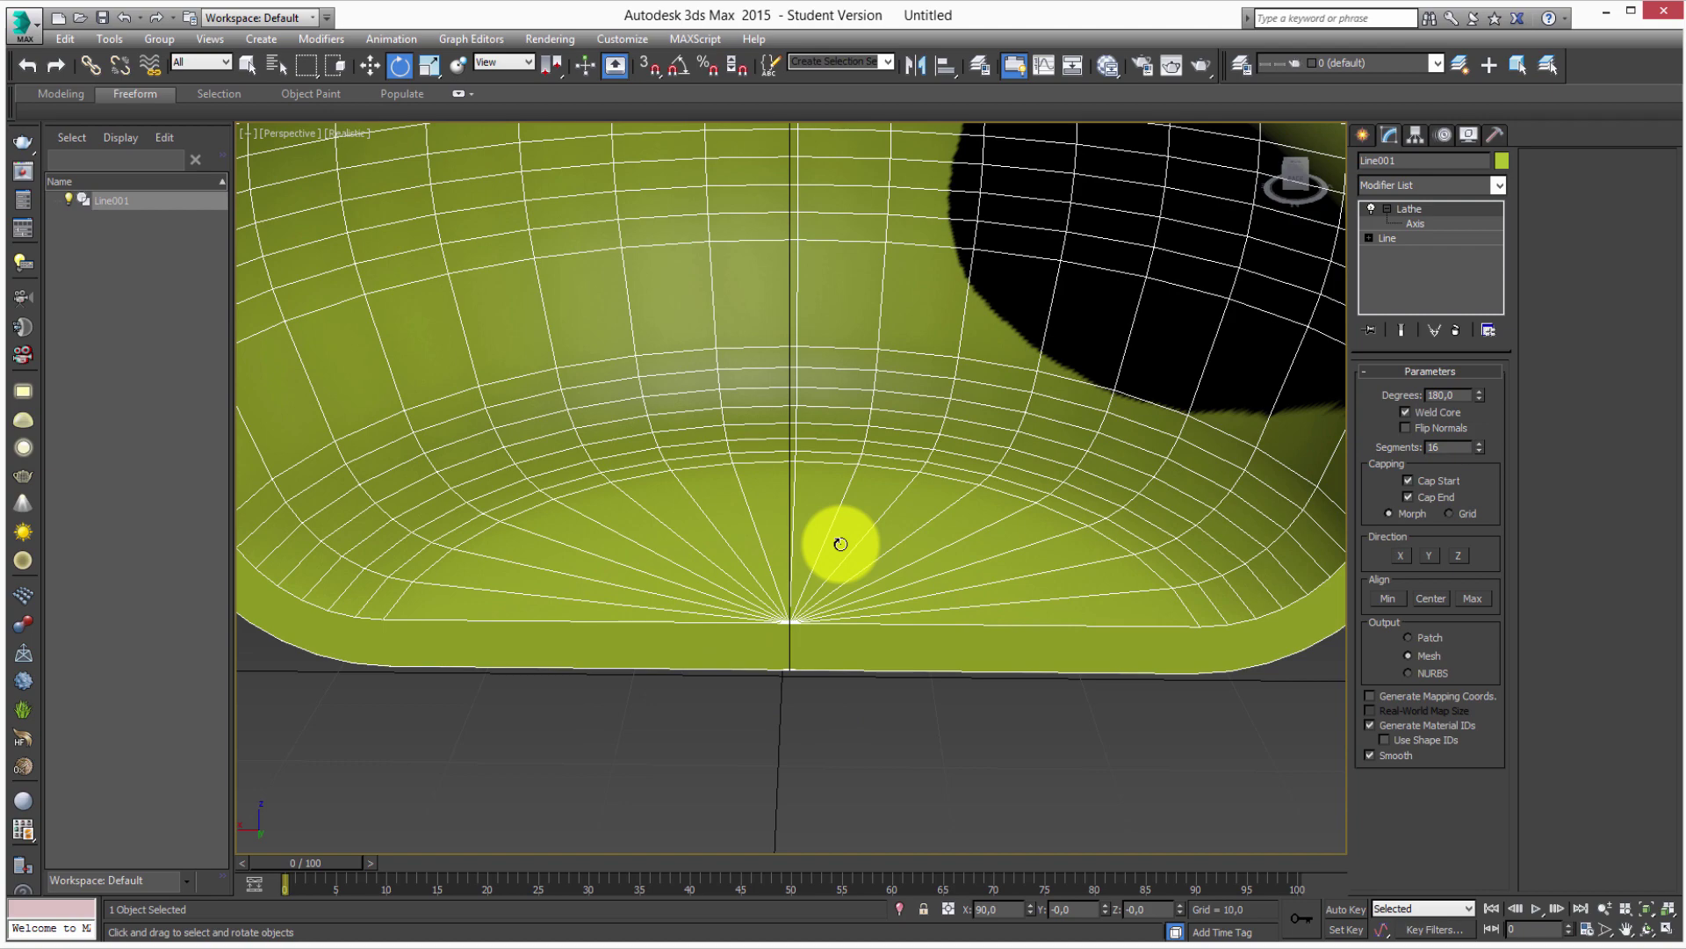
Flip the normals to compare shading, then restore them and orbit the vase.
{"action": "left_click", "coordinate": [1455, 431]}
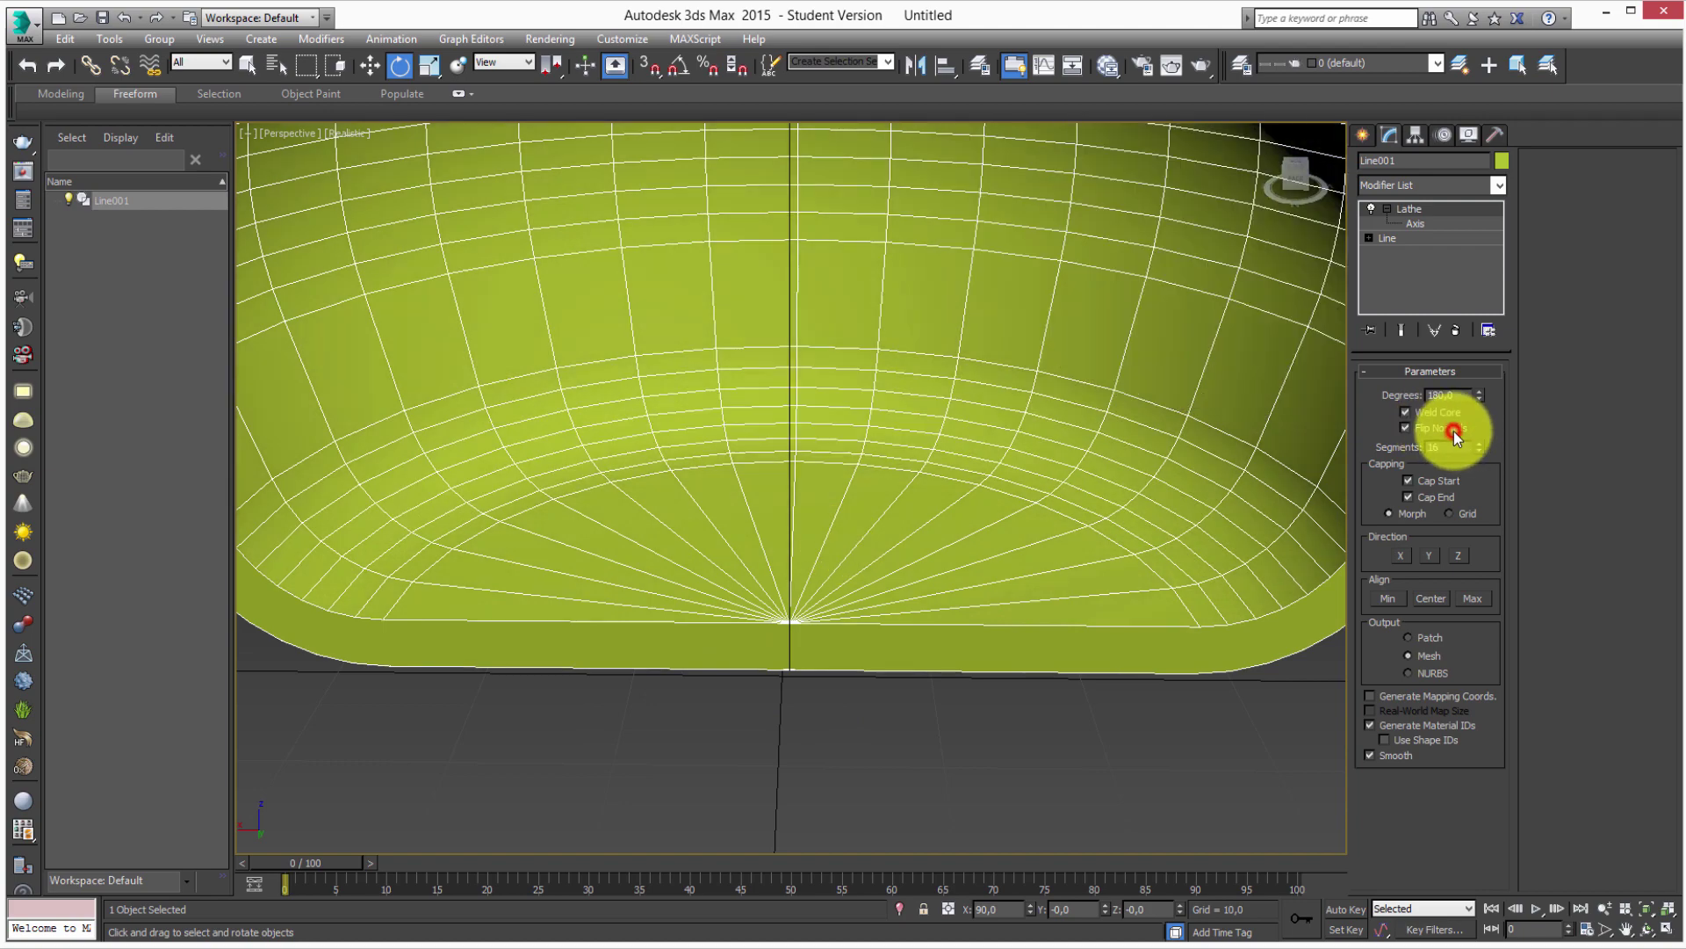
{"action": "left_click", "coordinate": [1453, 431]}
{"action": "mouse_move", "coordinate": [1016, 399]}
{"action": "middle_mouse_down", "text": "alt"}
{"action": "mouse_move", "coordinate": [866, 554]}
{"action": "mouse_move", "coordinate": [894, 565]}
{"action": "middle_mouse_up", "text": "alt"}
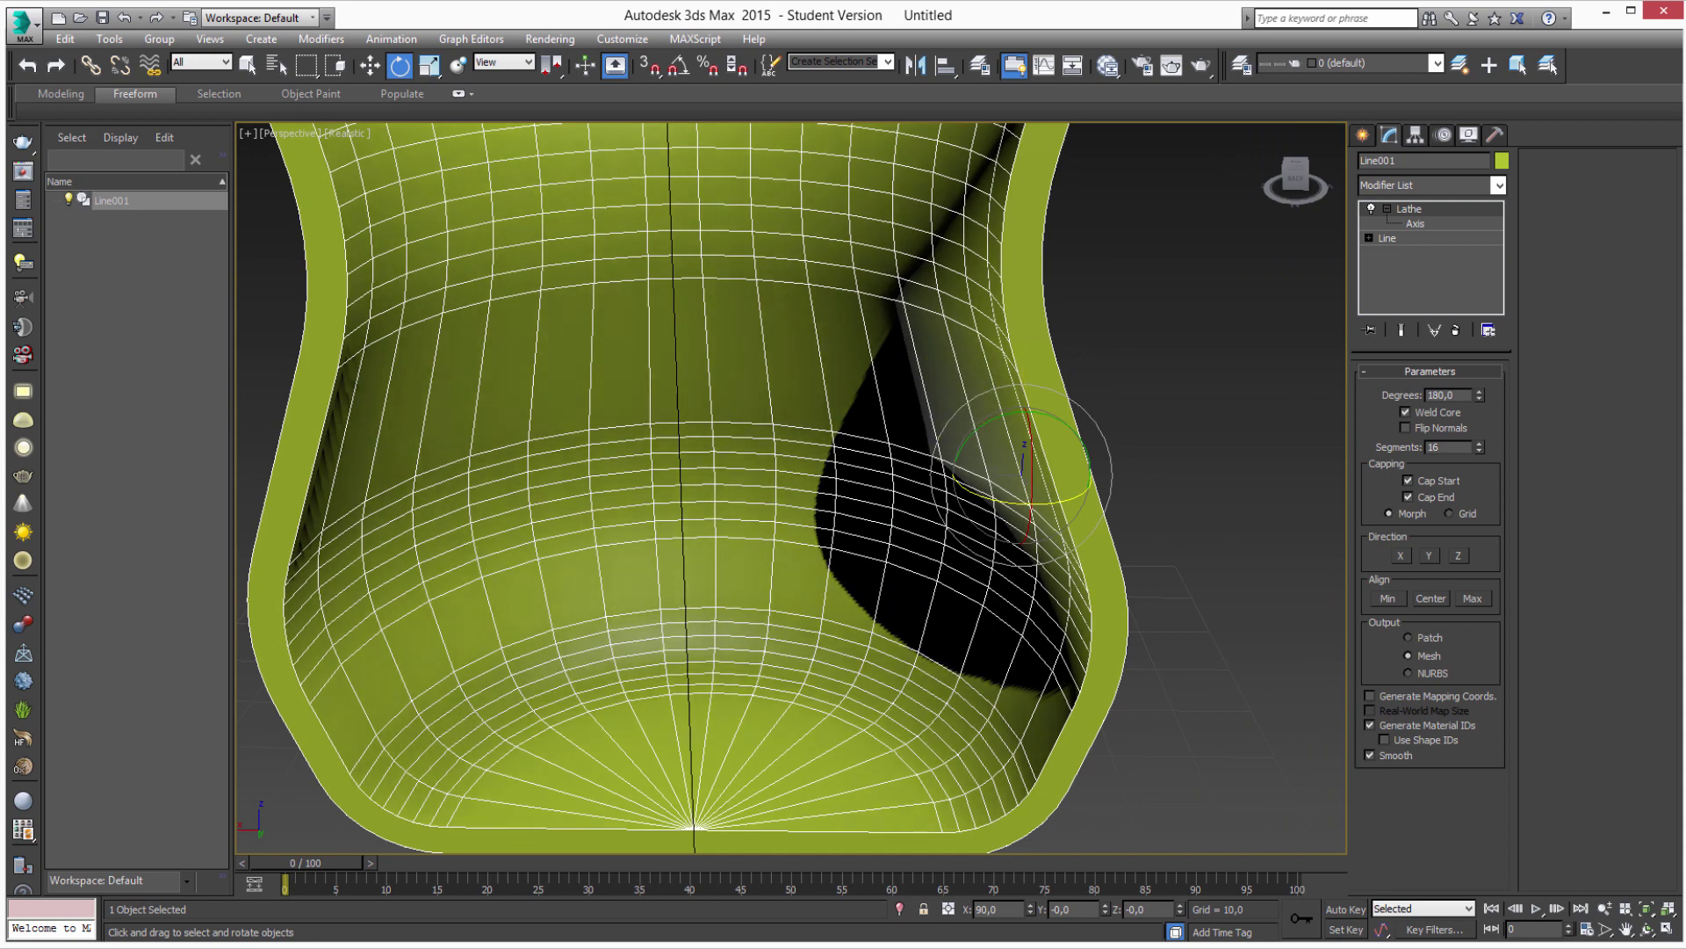
{"action": "scroll", "coordinate": [790, 527], "scroll_direction": "down", "scroll_amount": 1}
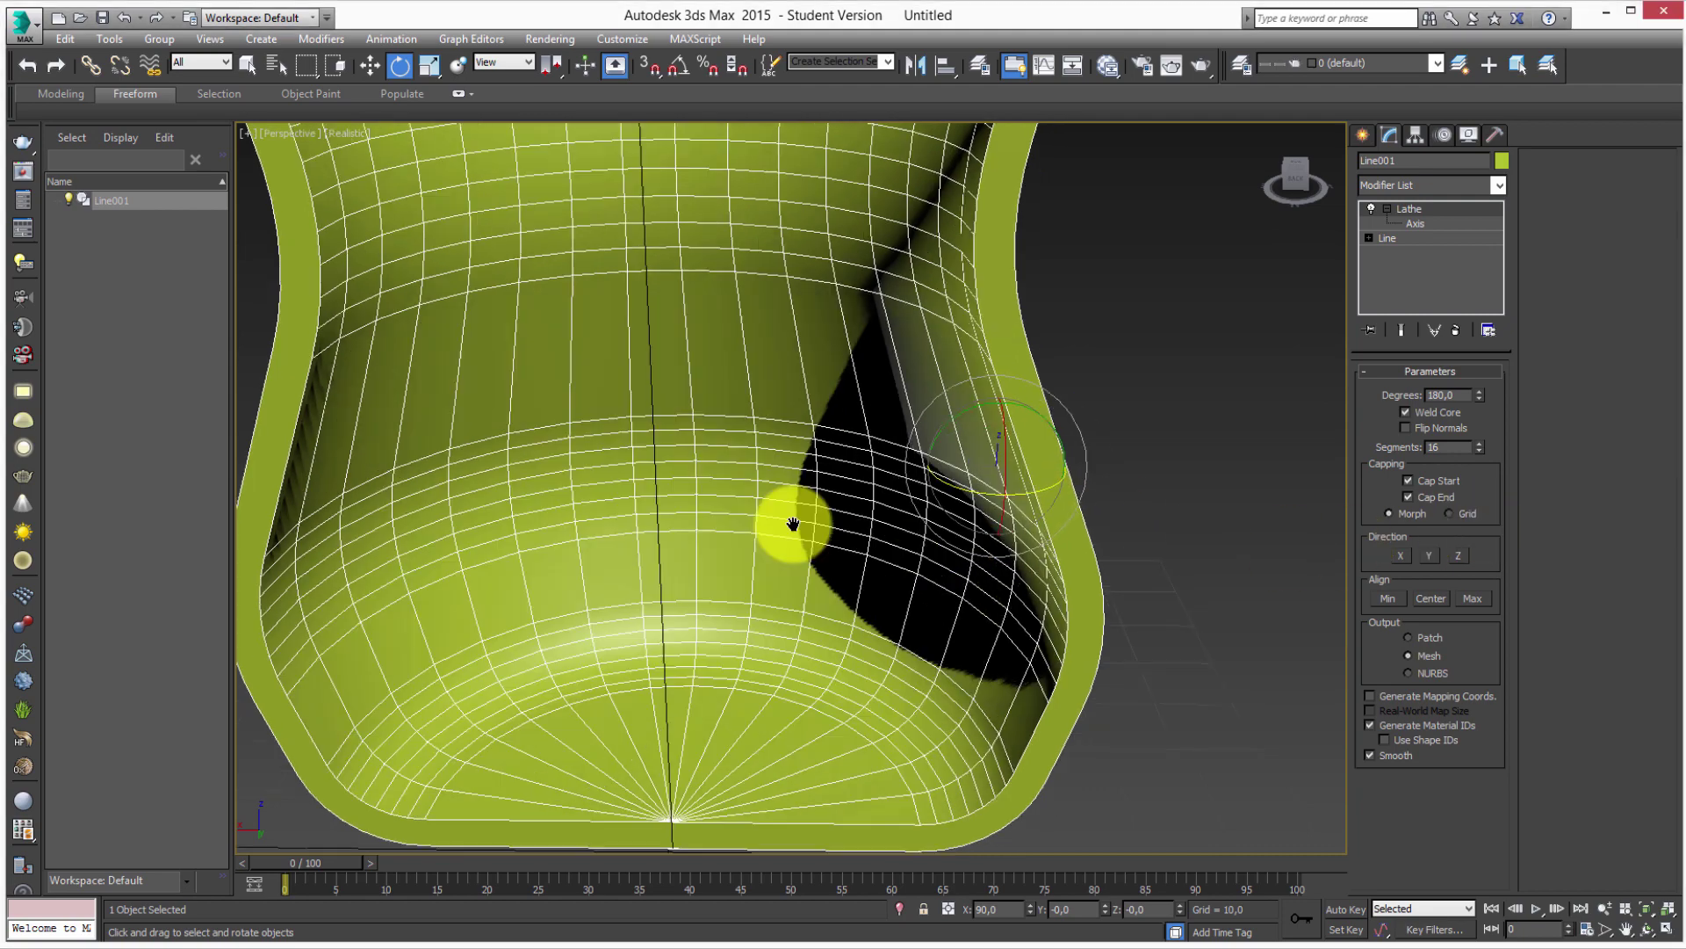
{"action": "scroll", "coordinate": [781, 492], "scroll_direction": "down", "scroll_amount": 1}
{"action": "scroll", "coordinate": [779, 480], "scroll_direction": "down", "scroll_amount": 2}
Draw a curved Bezier line, Line002, beside the vase.
{"action": "left_click", "coordinate": [1359, 139]}
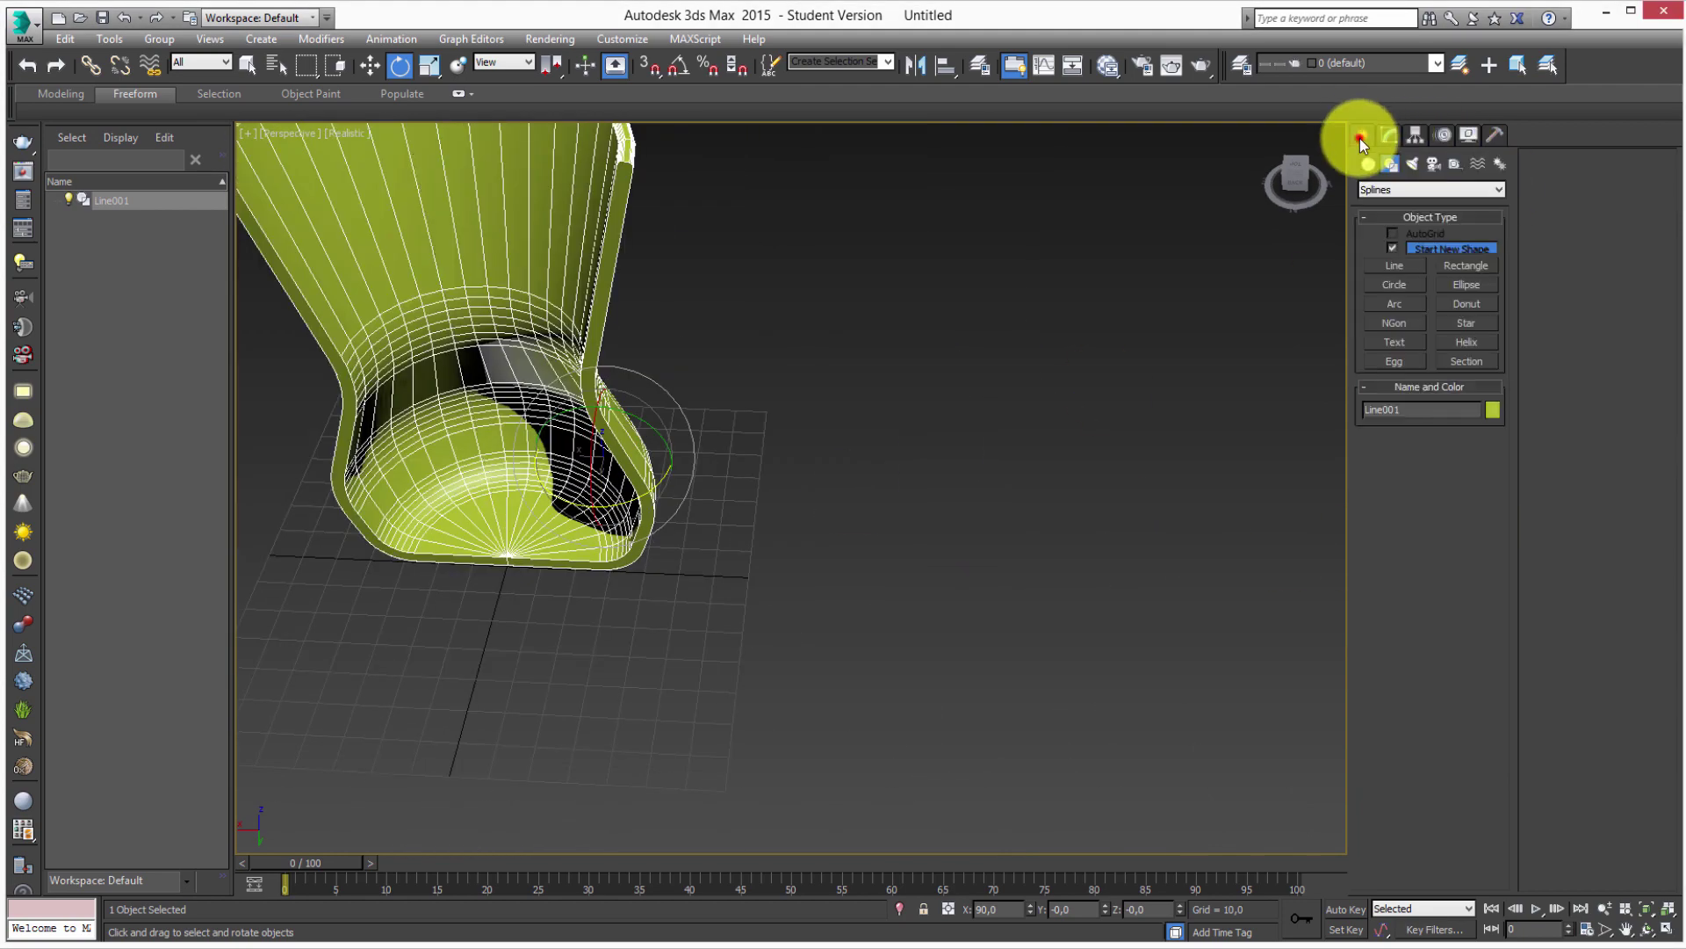
{"action": "left_click", "coordinate": [1394, 265]}
{"action": "left_click", "coordinate": [791, 491]}
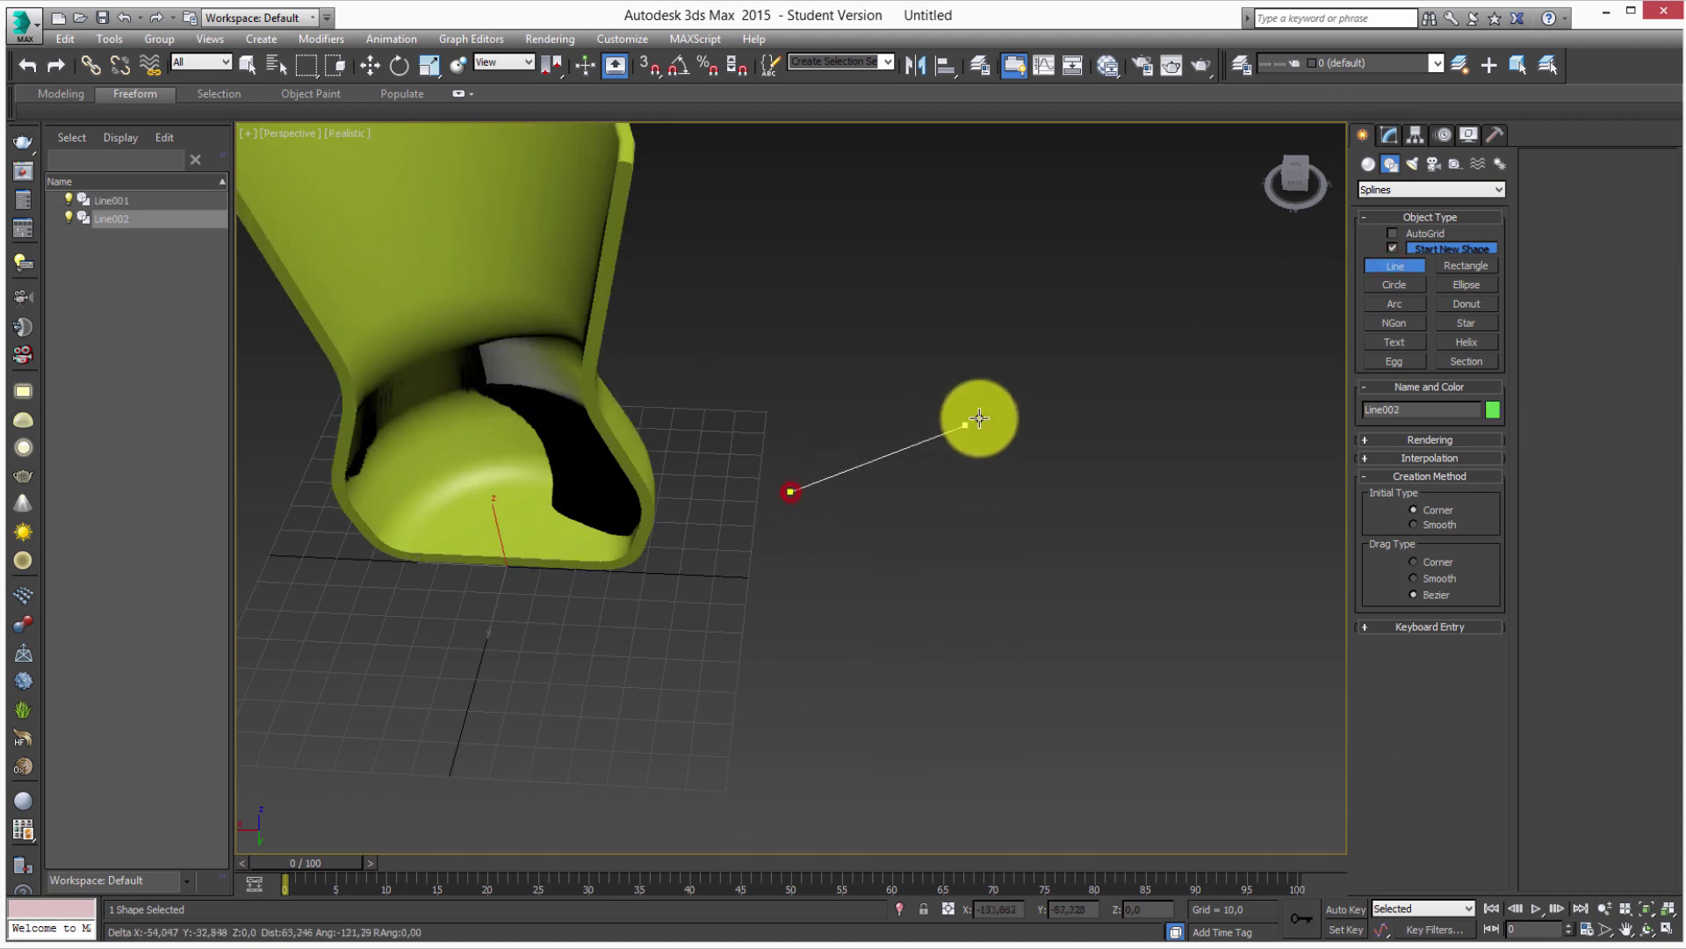
{"action": "left_click_drag", "start_coordinate": [1001, 409], "coordinate": [1132, 409]}
{"action": "left_click", "coordinate": [1196, 476]}
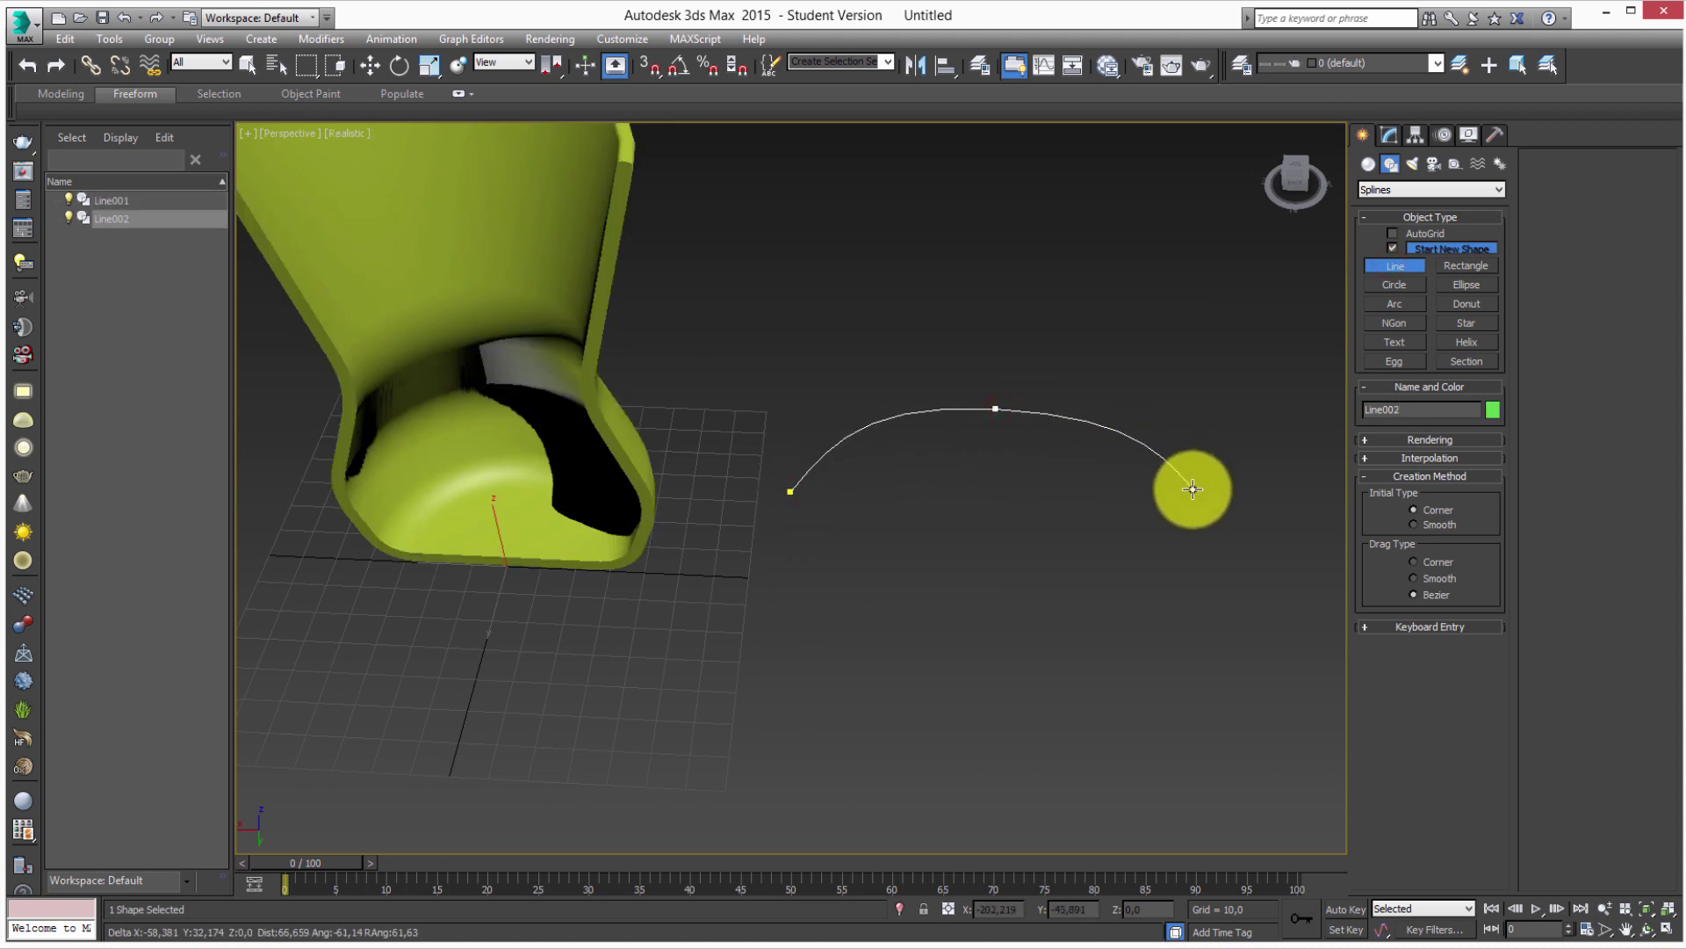
{"action": "right_click", "coordinate": [1190, 483]}
Add a Lathe modifier to the curve with Direction set to X.
{"action": "key", "text": "e"}
{"action": "left_click", "coordinate": [1386, 136]}
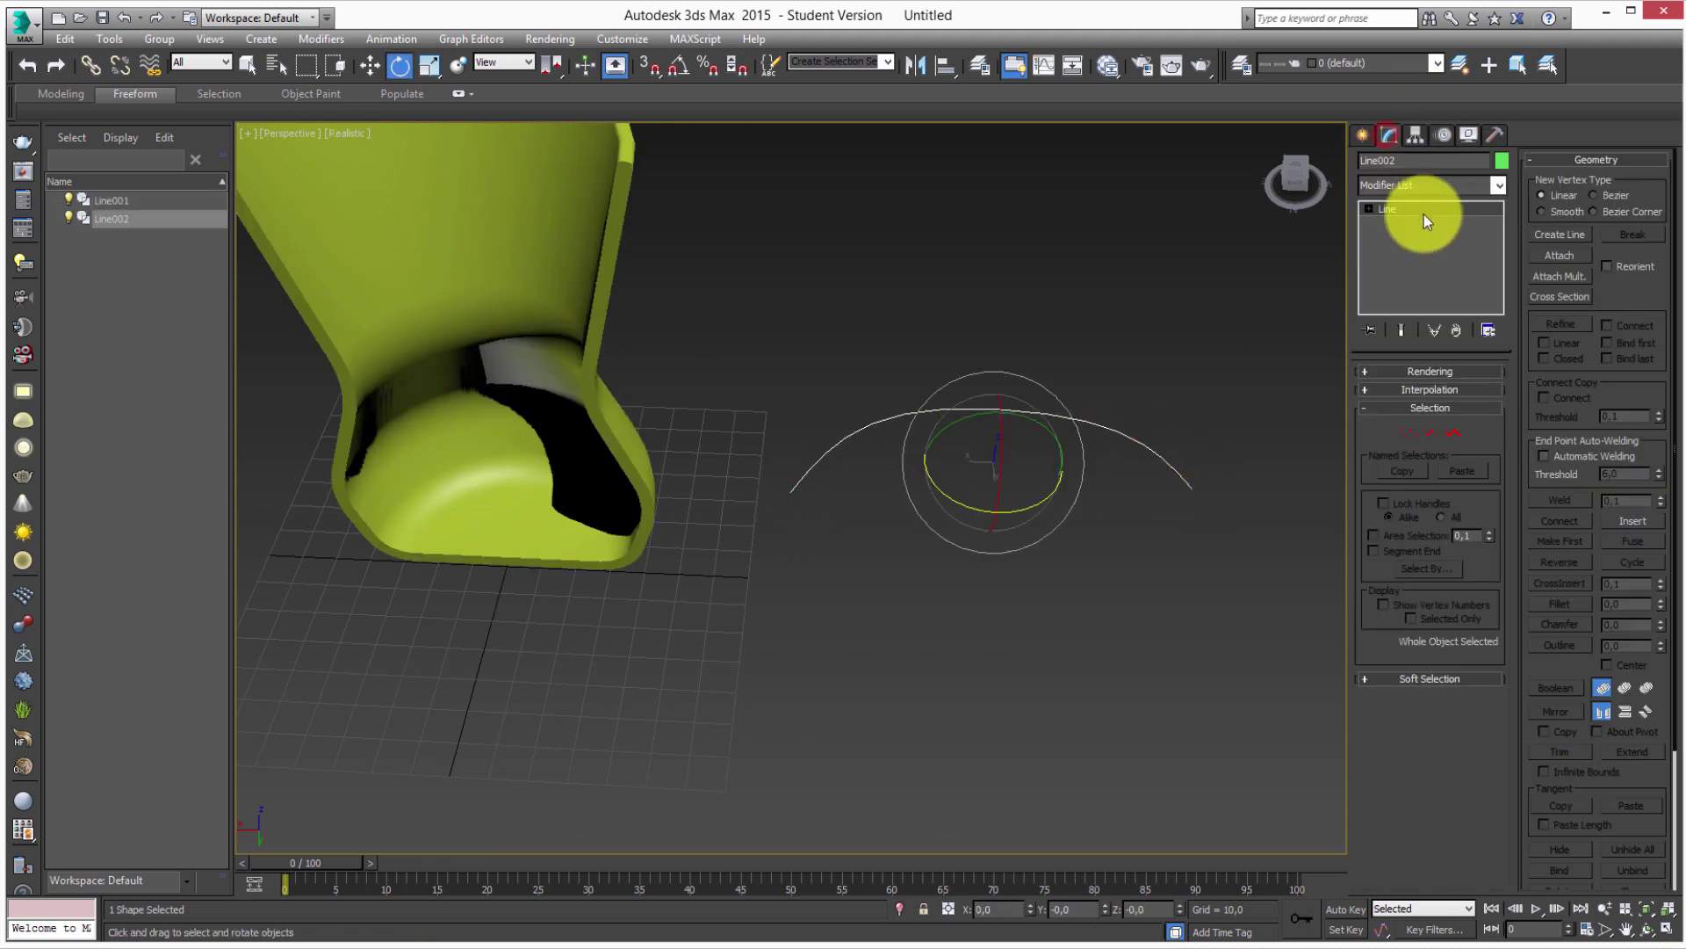
{"action": "left_click", "coordinate": [1426, 188]}
{"action": "key", "text": "l"}
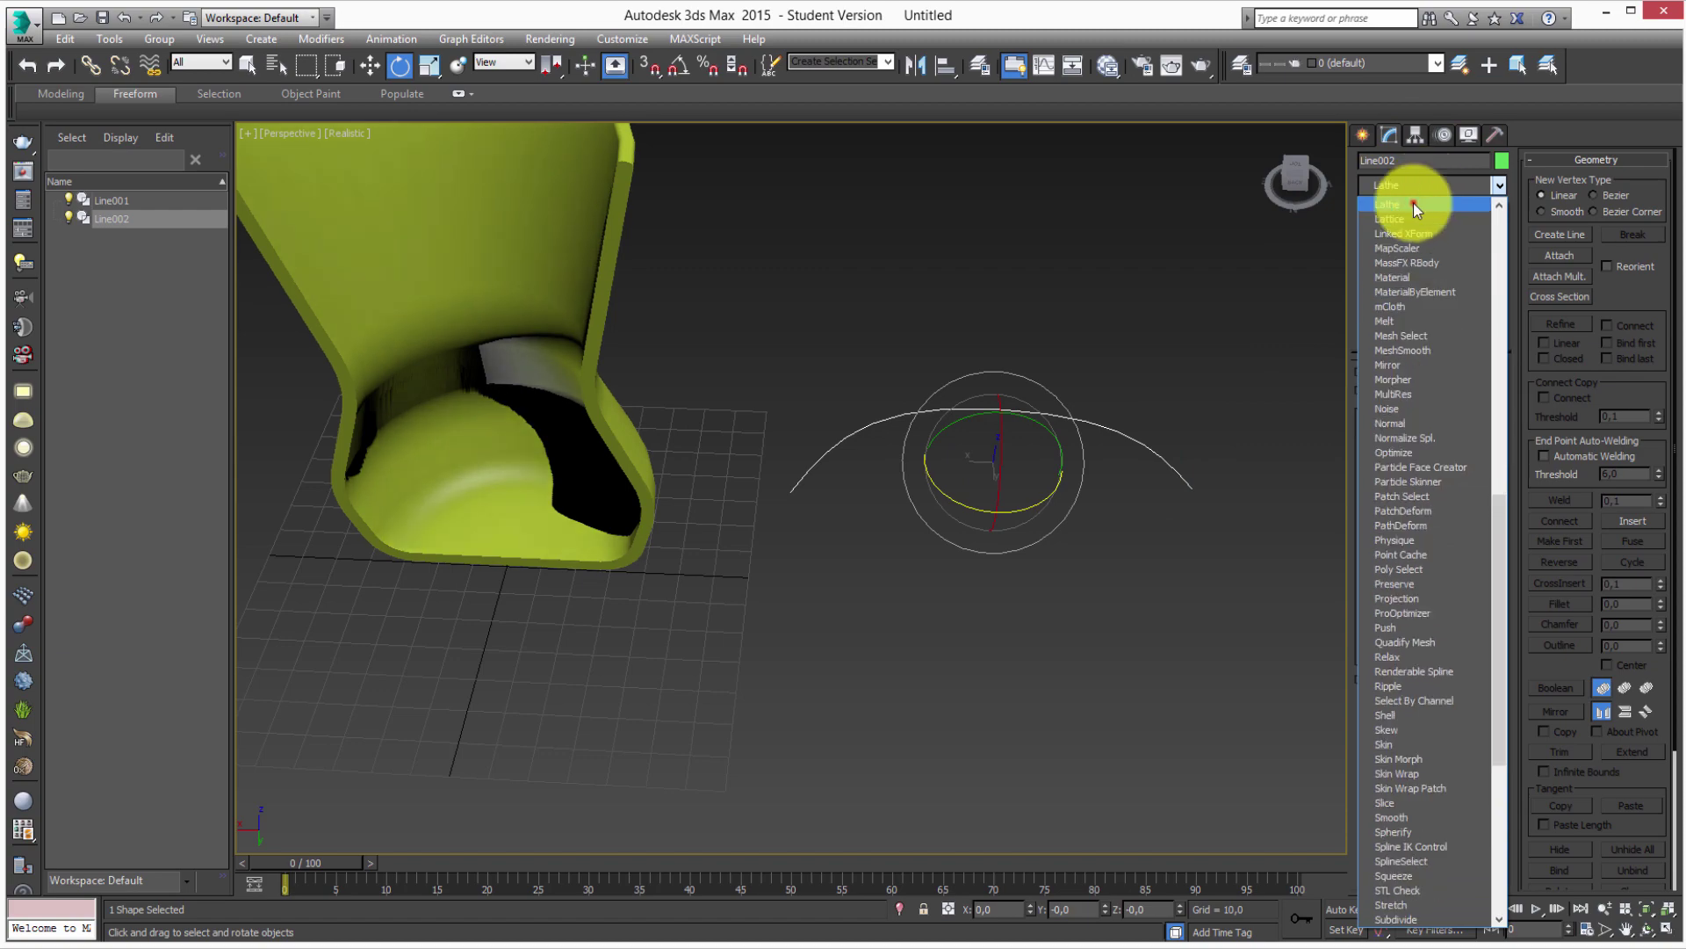
{"action": "left_click", "coordinate": [1414, 203]}
{"action": "mouse_move", "coordinate": [1017, 516]}
{"action": "middle_mouse_down", "text": "alt"}
{"action": "mouse_move", "coordinate": [917, 422]}
{"action": "mouse_move", "coordinate": [1388, 435]}
{"action": "middle_mouse_up", "text": "alt"}
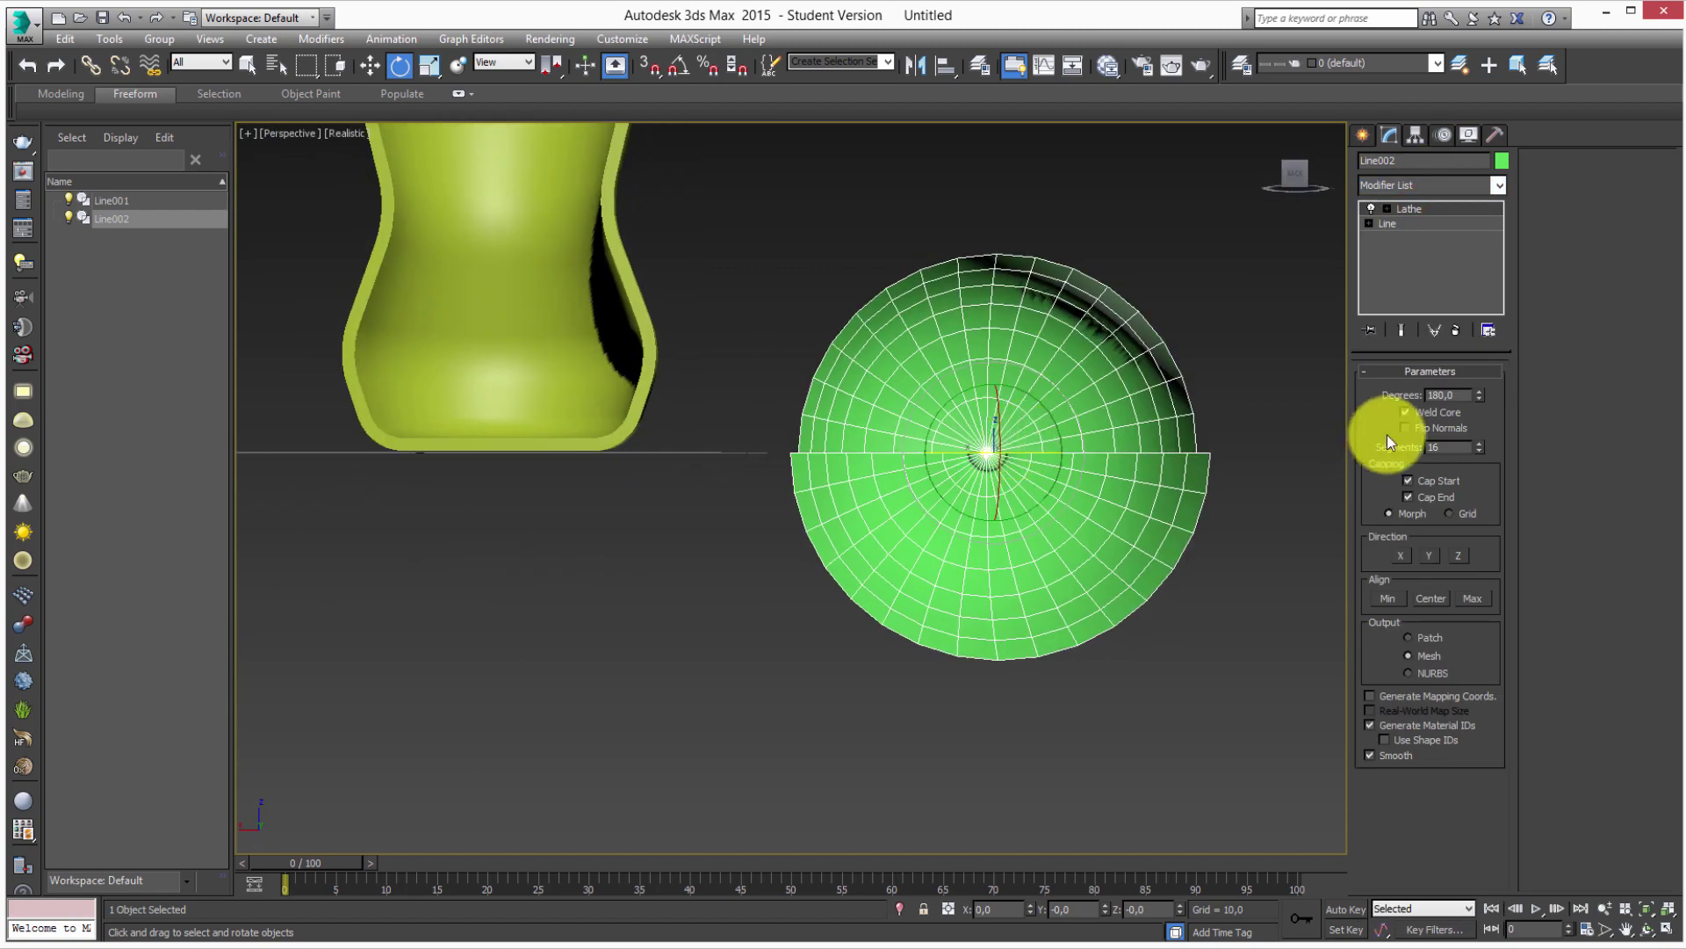
{"action": "left_click", "coordinate": [1408, 558]}
Move the lathe axis to widen the shape into a broad half-bowl.
{"action": "mouse_move", "coordinate": [994, 500]}
{"action": "middle_mouse_down", "text": "alt"}
{"action": "mouse_move", "coordinate": [840, 583]}
{"action": "mouse_move", "coordinate": [966, 510]}
{"action": "middle_mouse_up", "text": "alt"}
{"action": "scroll", "coordinate": [965, 509], "scroll_direction": "up", "scroll_amount": 3}
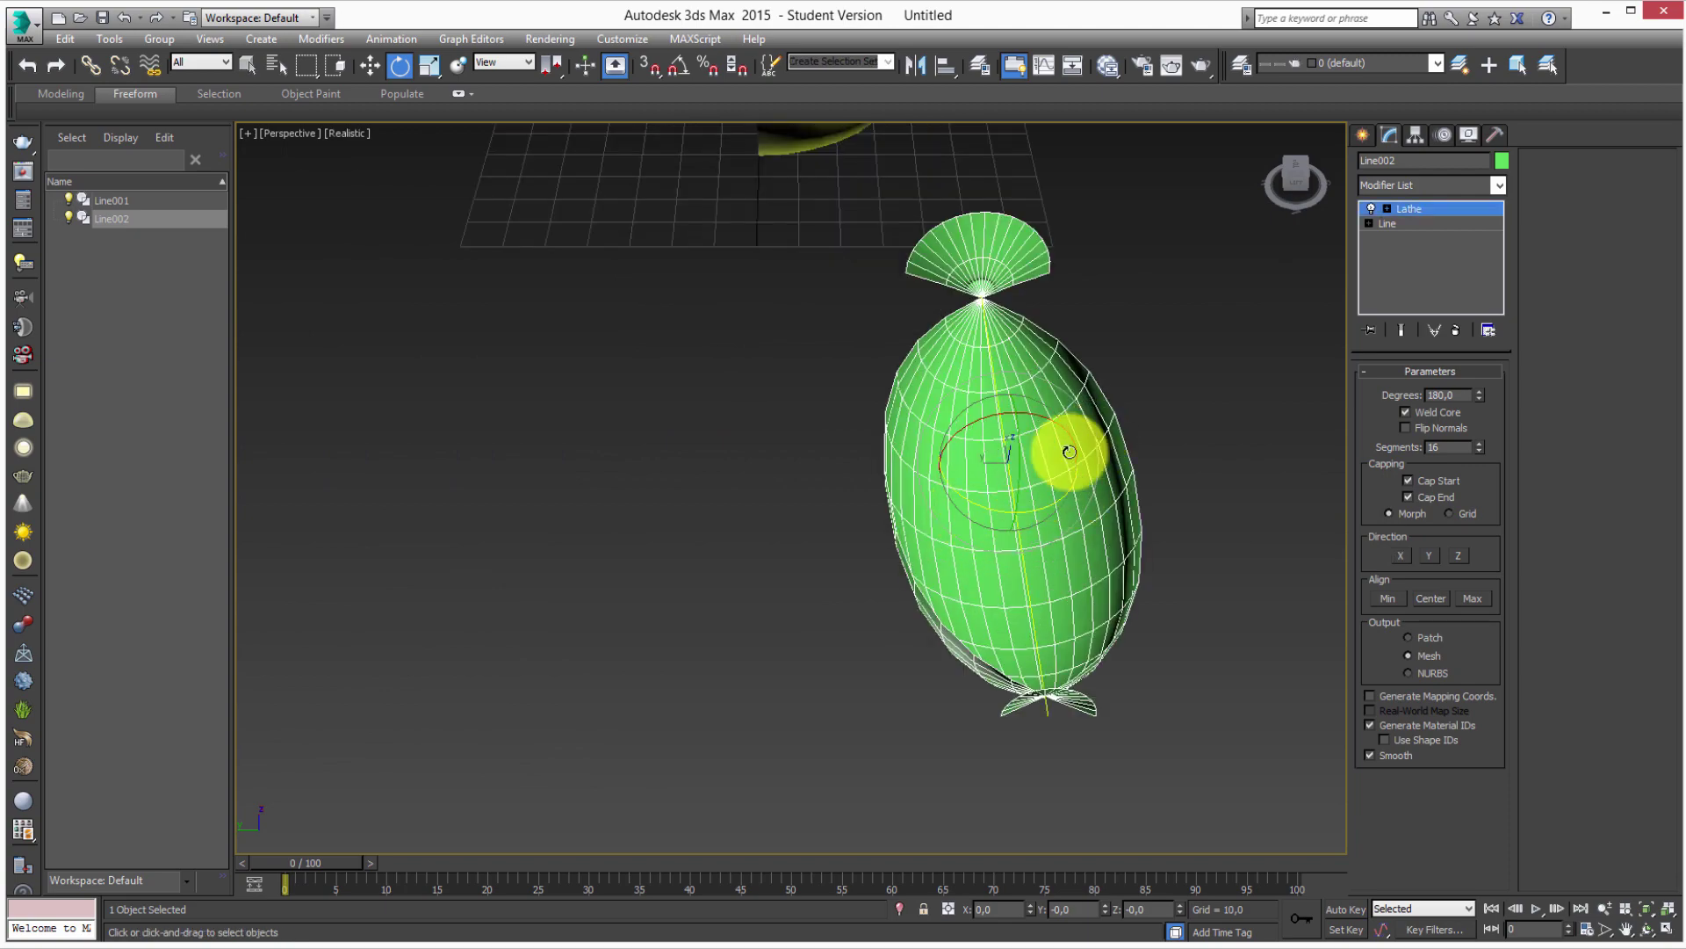
{"action": "key", "text": "w"}
{"action": "left_click_drag", "start_coordinate": [944, 467], "coordinate": [711, 459]}
{"action": "mouse_move", "coordinate": [712, 459]}
{"action": "middle_mouse_down", "text": "alt"}
{"action": "mouse_move", "coordinate": [787, 516]}
{"action": "mouse_move", "coordinate": [772, 527]}
{"action": "middle_mouse_up", "text": "alt"}
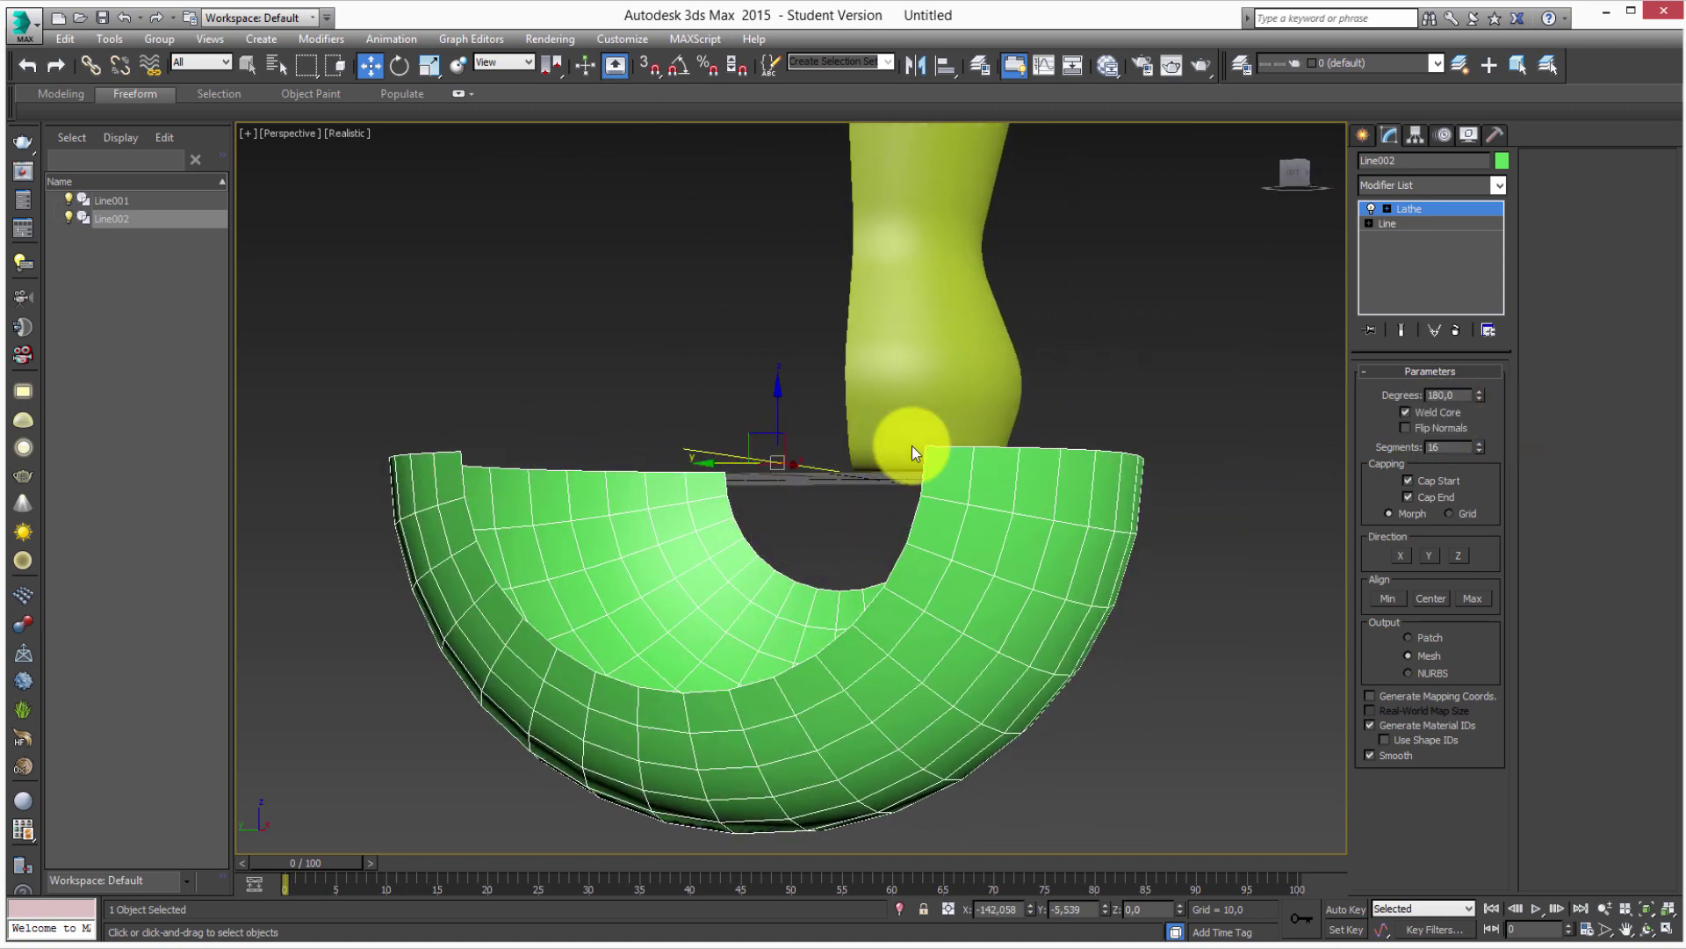
Uncheck Weld Core on the bowl and orbit to inspect its inner cavity.
{"action": "middle_click_drag", "start_coordinate": [752, 489], "coordinate": [911, 629], "text": "alt"}
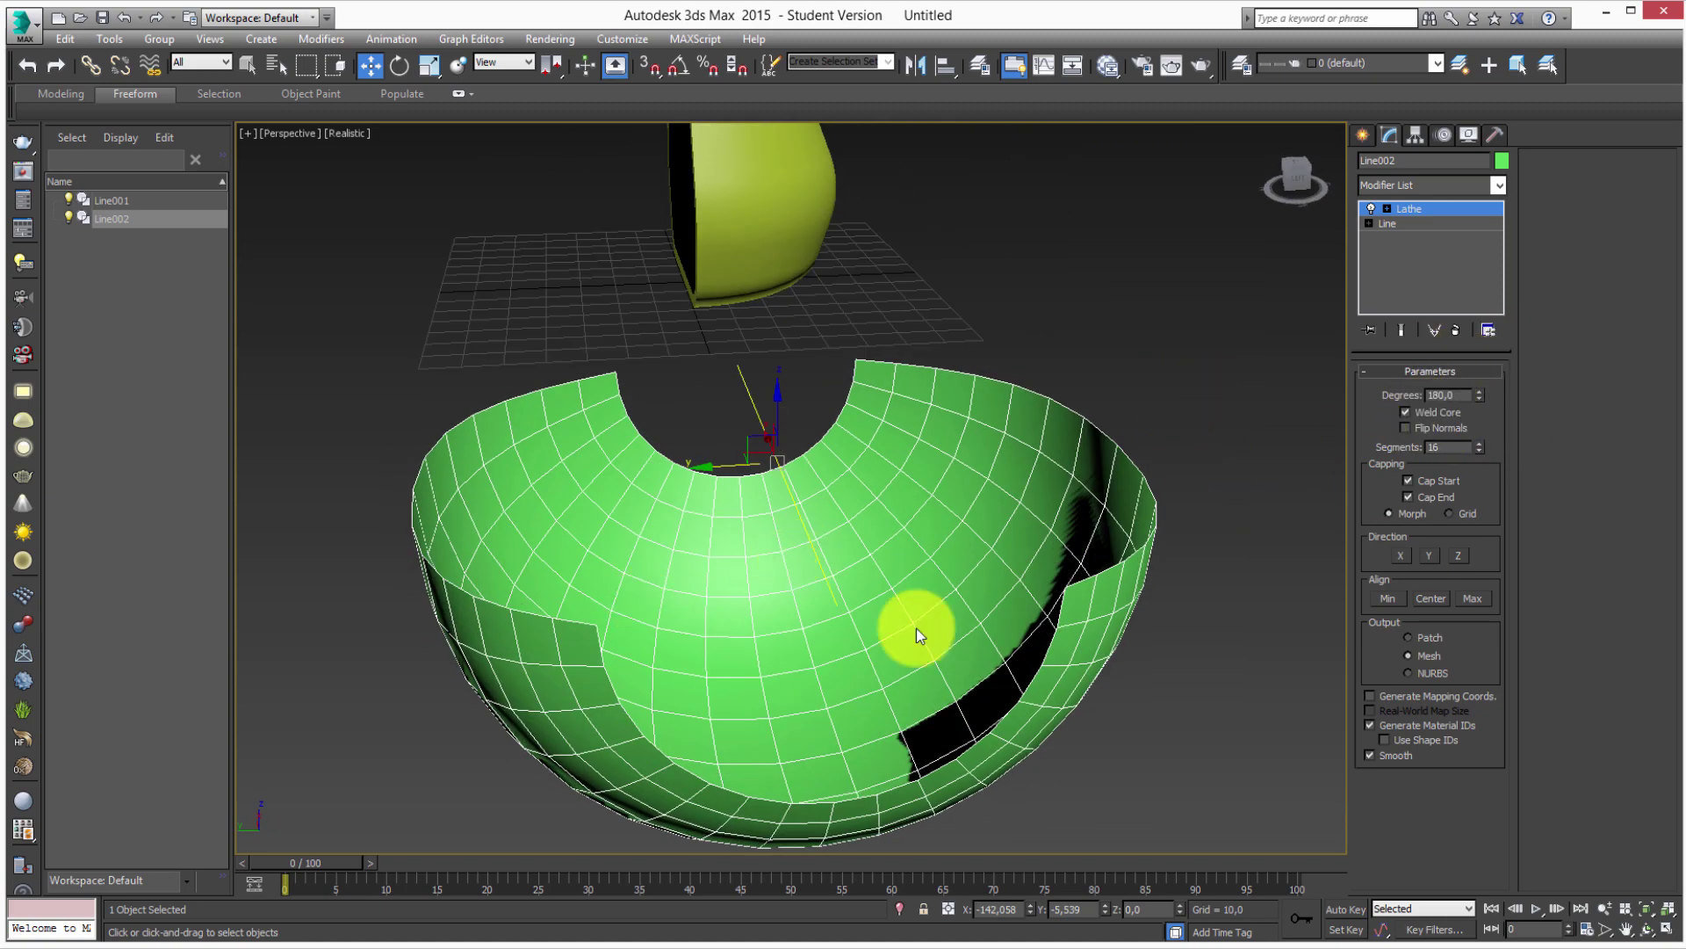
{"action": "left_click", "coordinate": [1433, 408]}
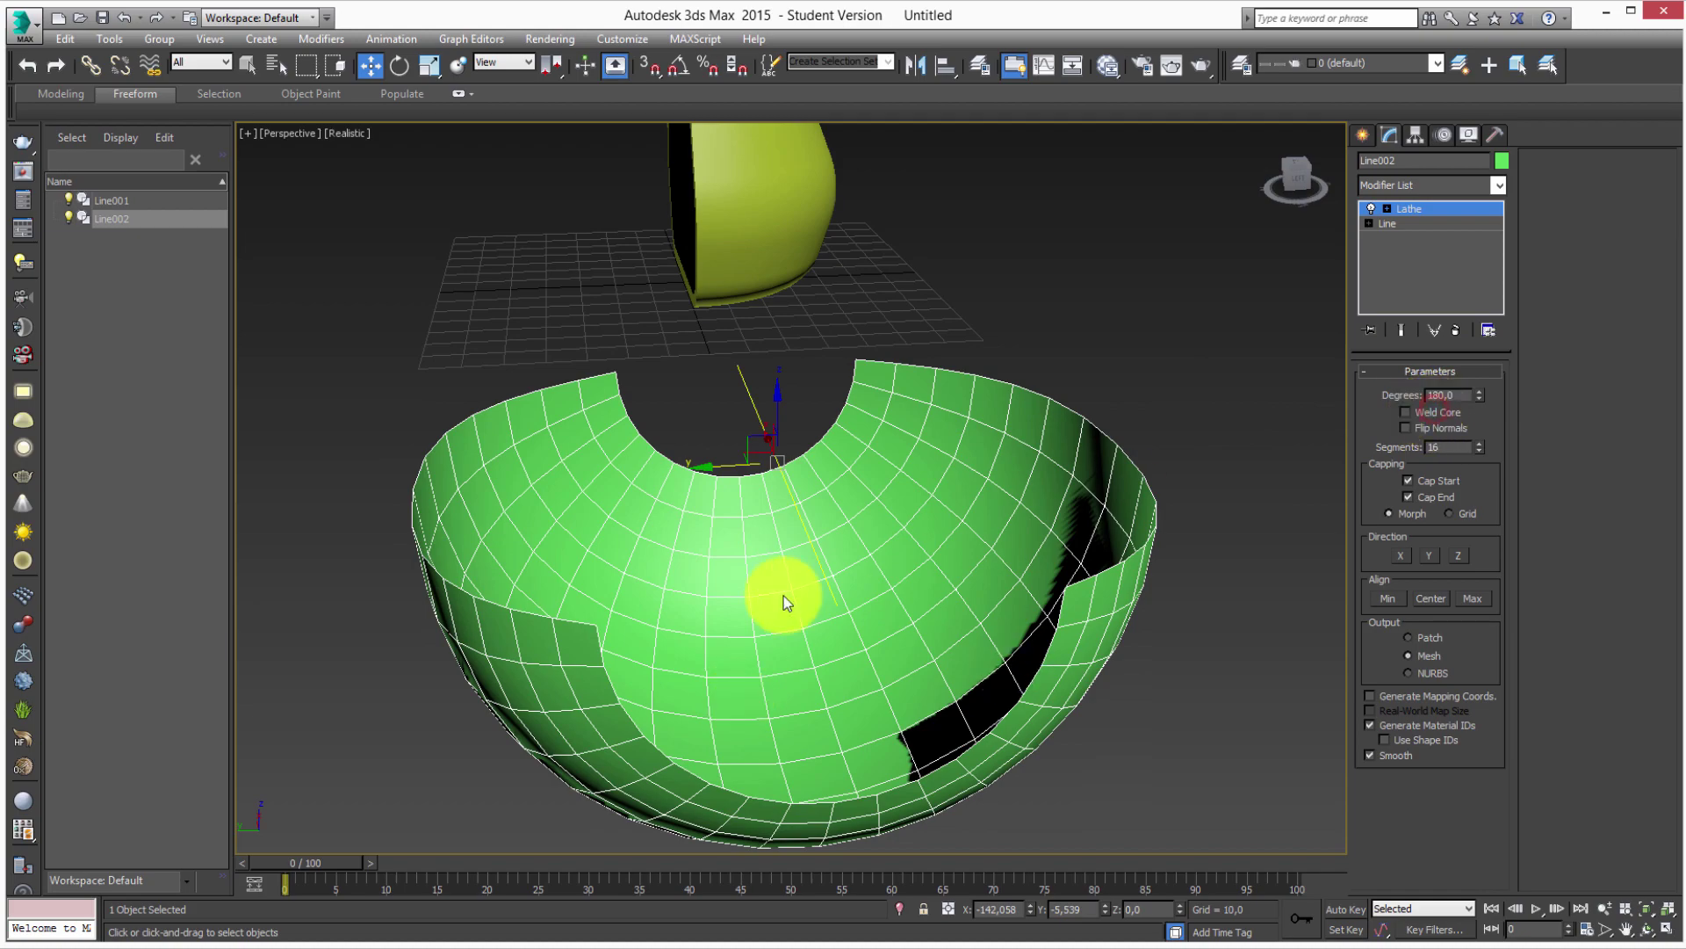
{"action": "mouse_move", "coordinate": [783, 596]}
{"action": "middle_mouse_down", "text": "alt"}
{"action": "mouse_move", "coordinate": [846, 510]}
{"action": "mouse_move", "coordinate": [609, 483]}
{"action": "mouse_move", "coordinate": [658, 414]}
{"action": "mouse_move", "coordinate": [726, 403]}
{"action": "mouse_move", "coordinate": [878, 538]}
{"action": "middle_mouse_up", "text": "alt"}
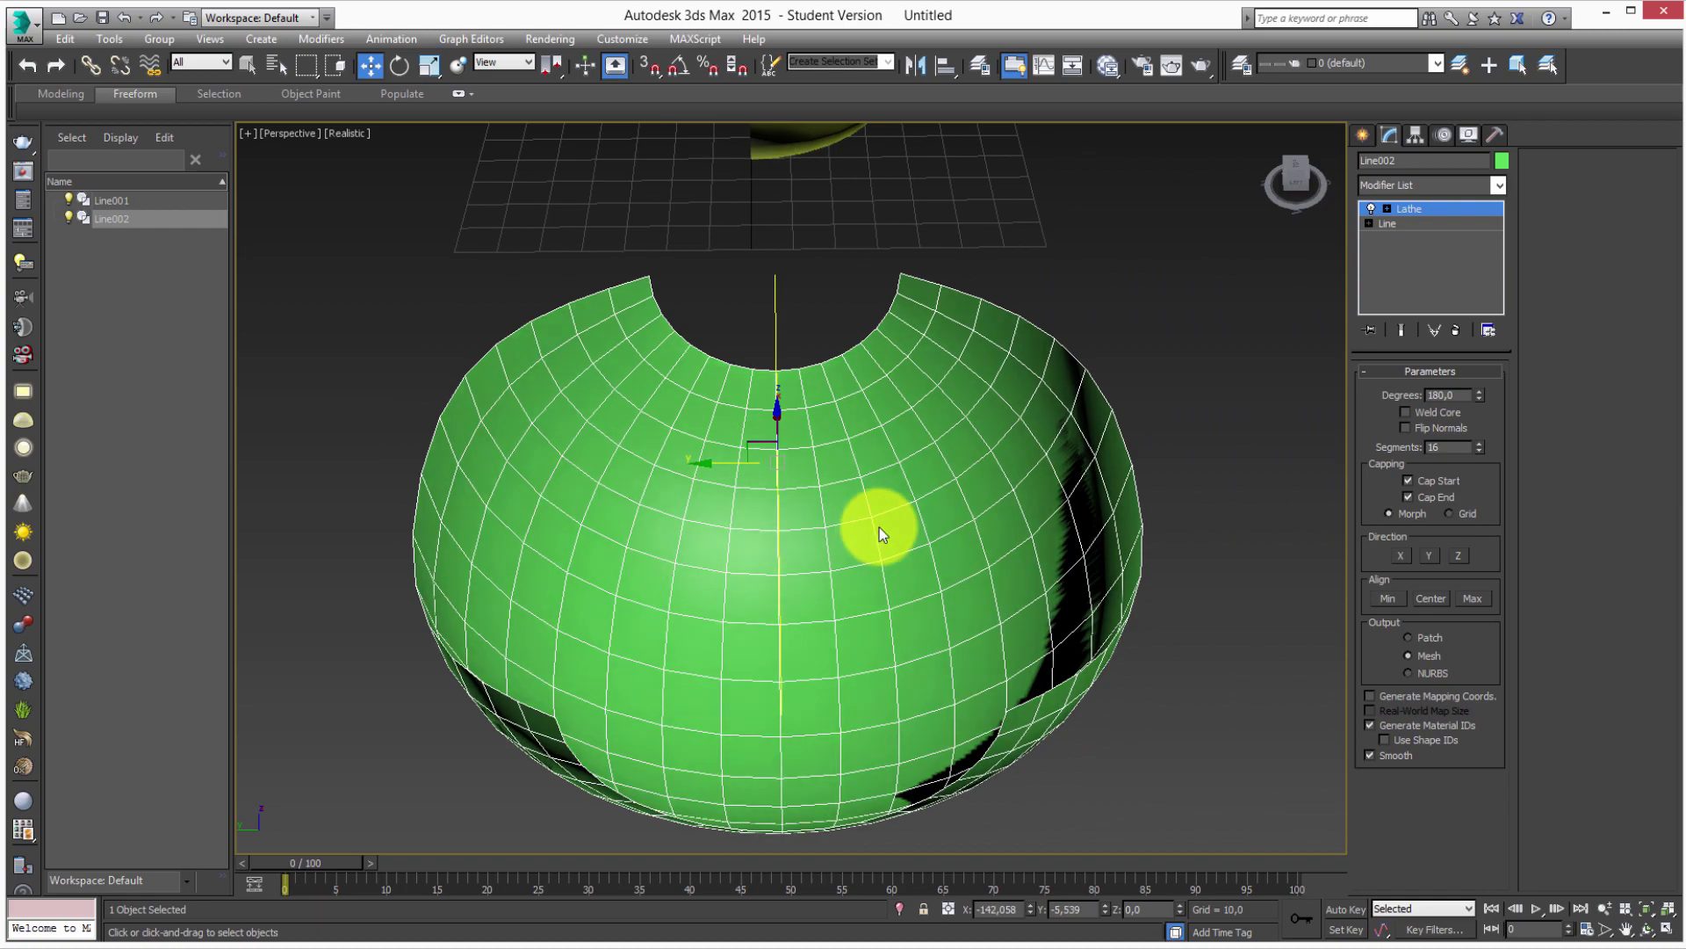
{"action": "mouse_move", "coordinate": [746, 535]}
{"action": "middle_mouse_down", "text": "alt"}
{"action": "mouse_move", "coordinate": [841, 506]}
{"action": "mouse_move", "coordinate": [903, 414]}
{"action": "mouse_move", "coordinate": [845, 511]}
{"action": "mouse_move", "coordinate": [995, 523]}
{"action": "mouse_move", "coordinate": [892, 557]}
{"action": "mouse_move", "coordinate": [987, 497]}
{"action": "middle_mouse_up", "text": "alt"}
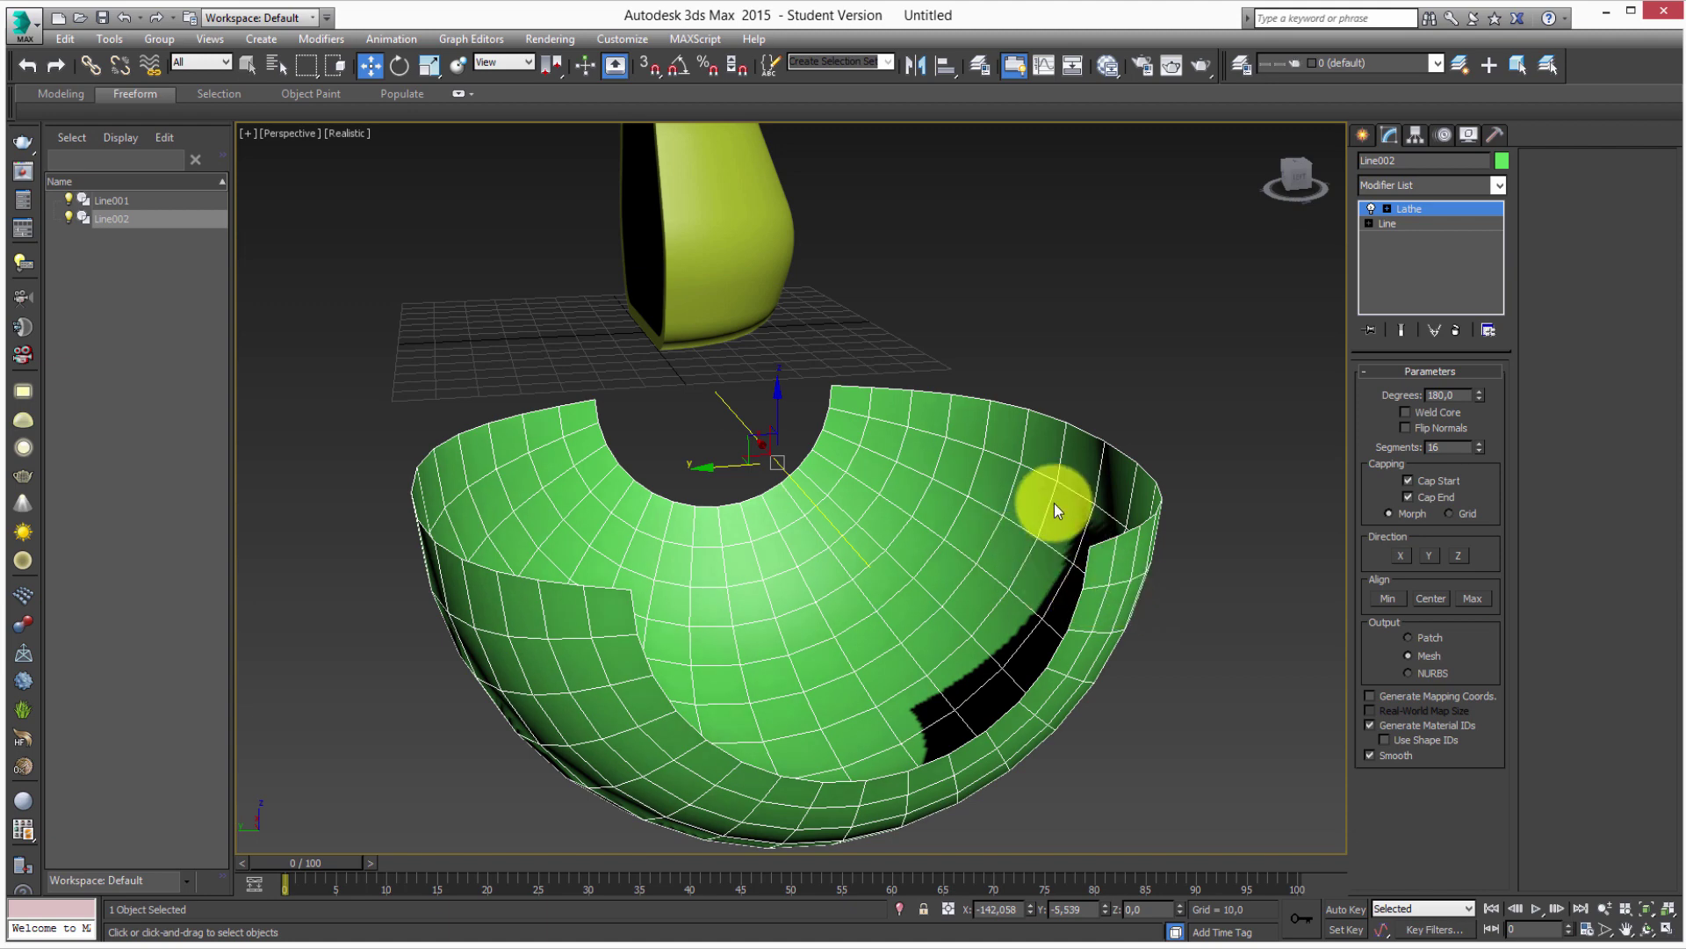
Change the bowl's object colour to white and orbit around it.
{"action": "left_click", "coordinate": [1501, 160]}
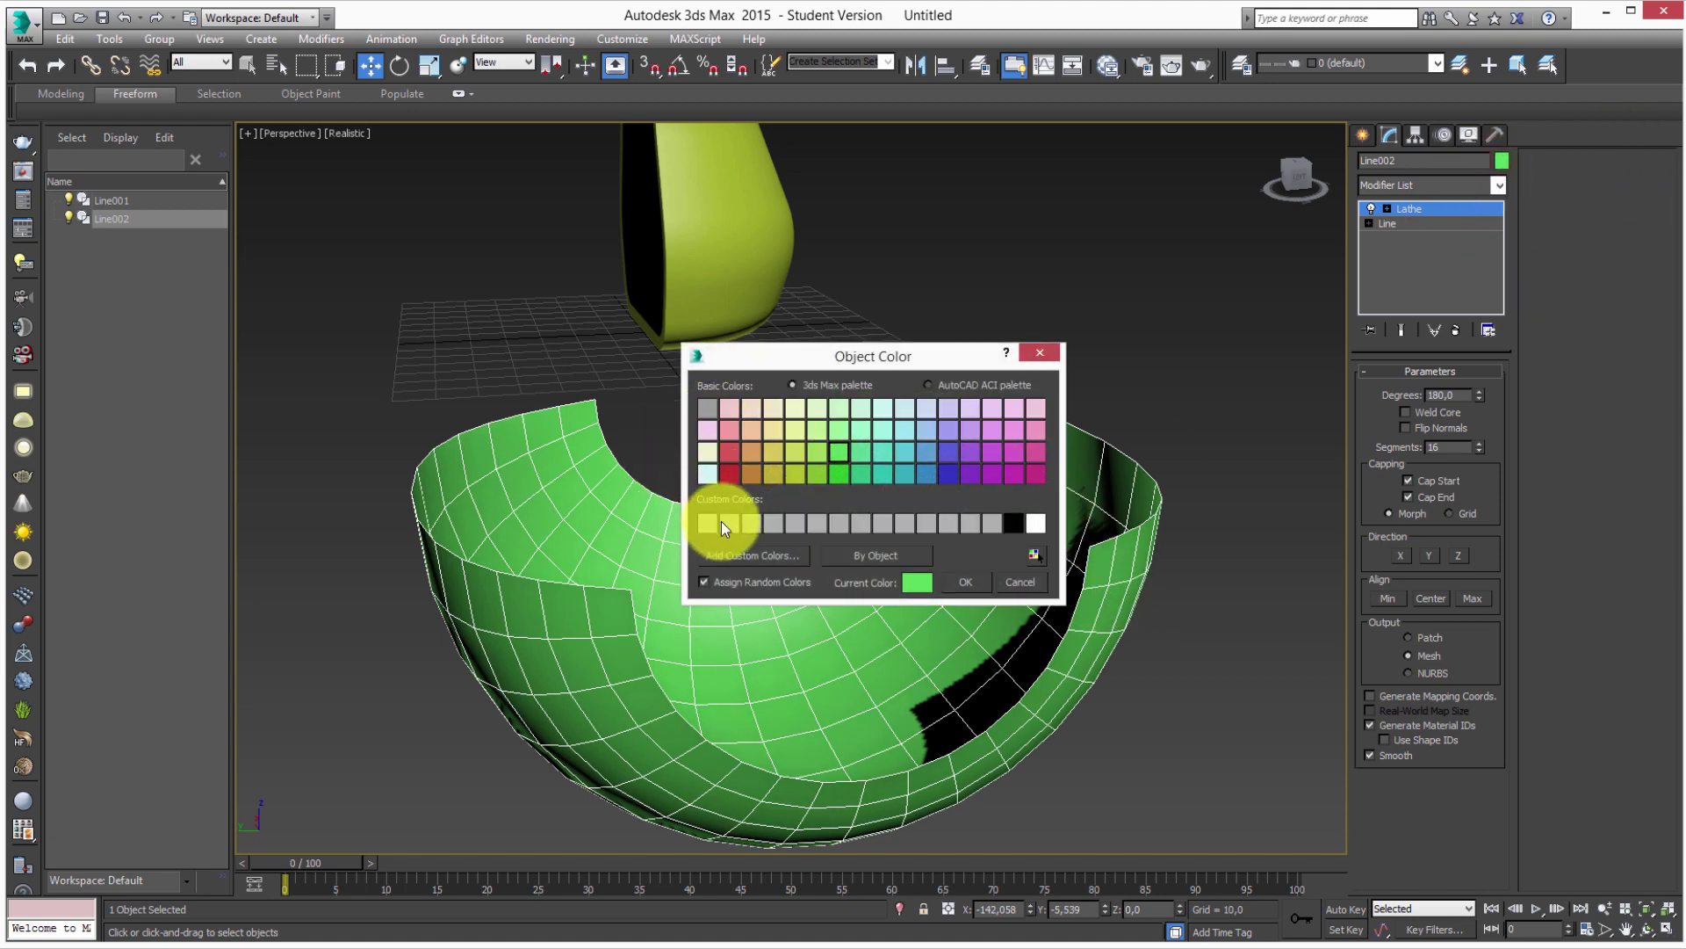
{"action": "left_click", "coordinate": [1035, 523]}
{"action": "left_click", "coordinate": [965, 581]}
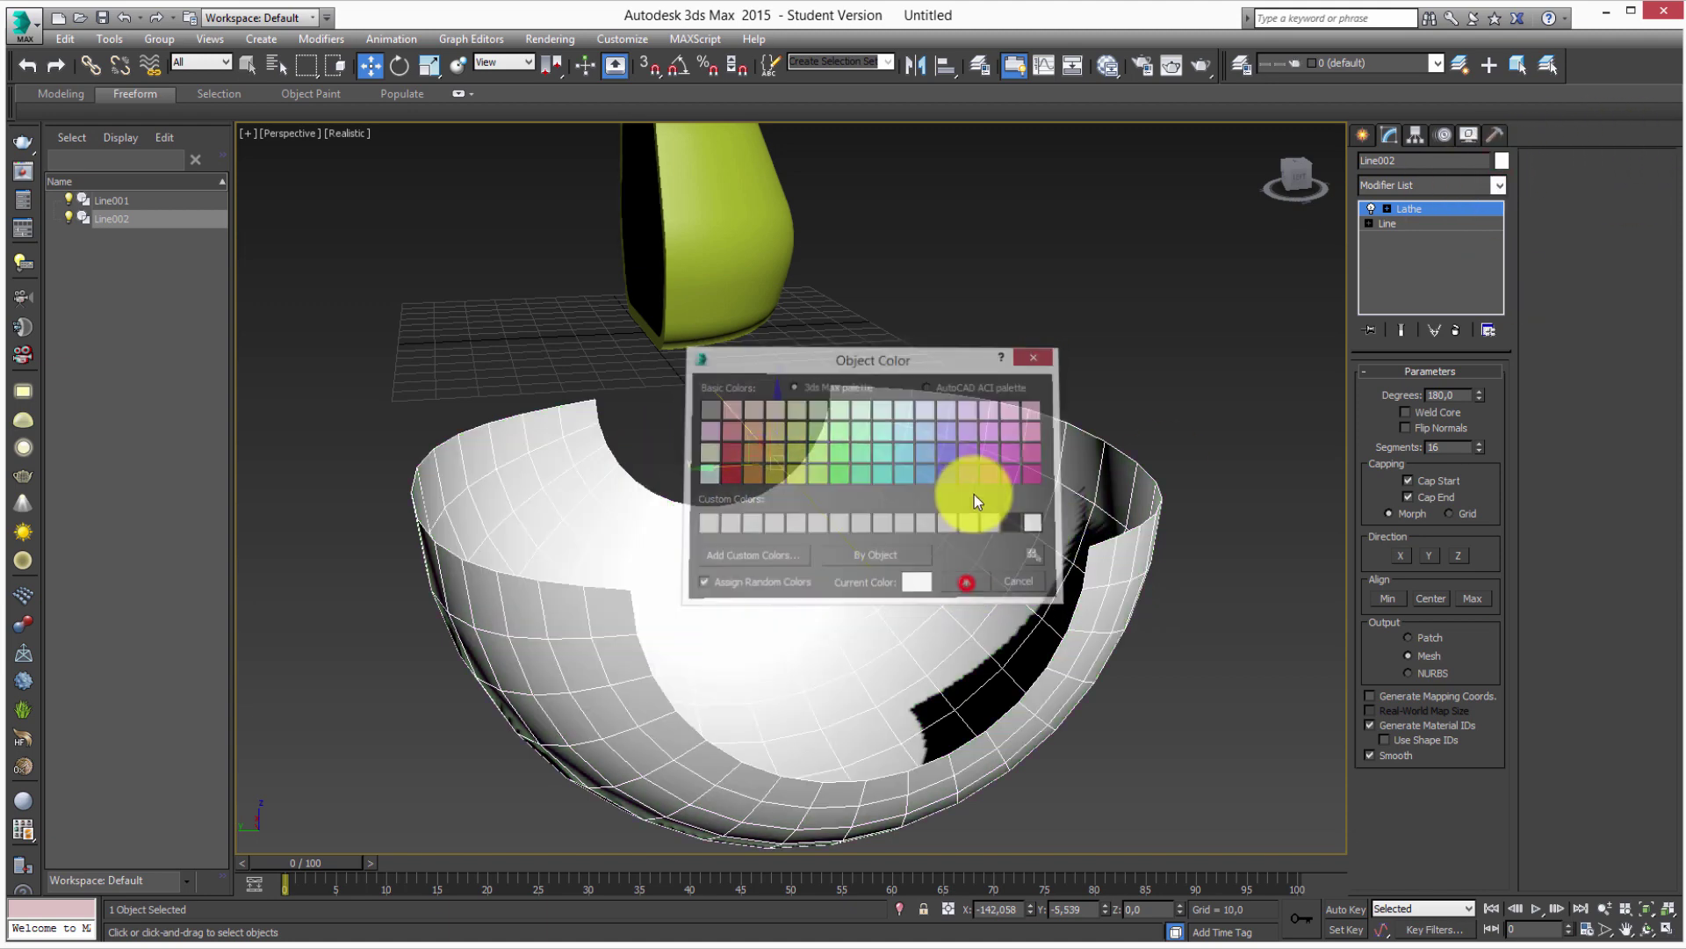
{"action": "mouse_move", "coordinate": [961, 489]}
{"action": "middle_mouse_down", "text": "alt"}
{"action": "mouse_move", "coordinate": [897, 545]}
{"action": "mouse_move", "coordinate": [913, 455]}
{"action": "middle_mouse_up", "text": "alt"}
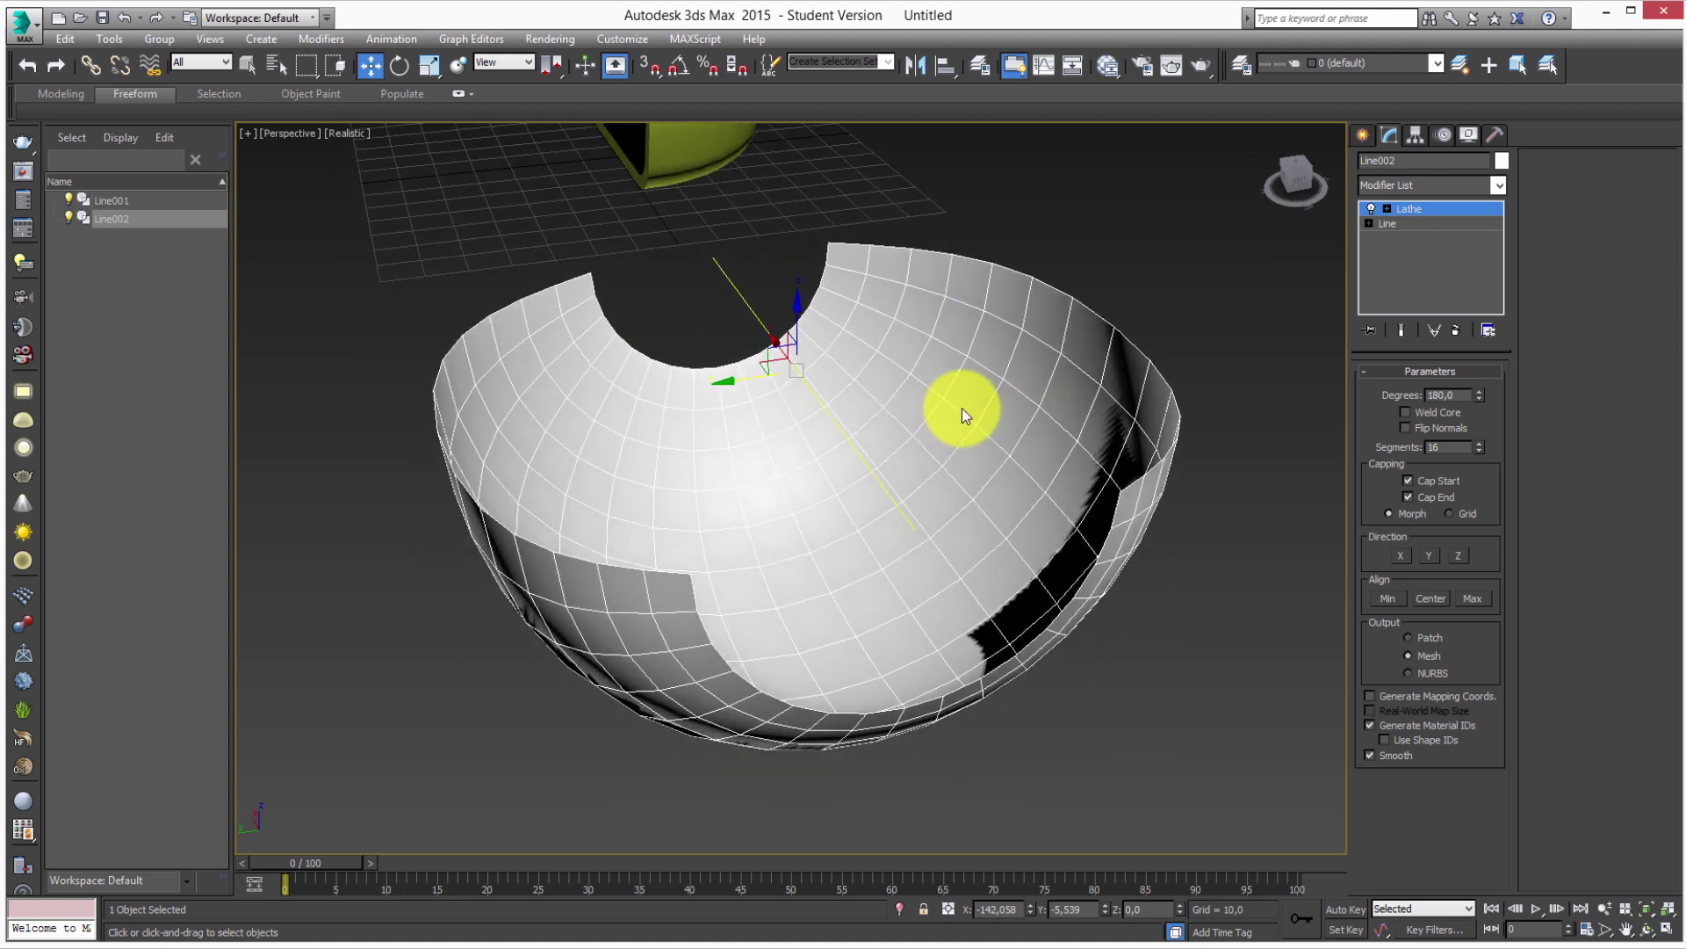
{"action": "middle_click_drag", "start_coordinate": [1013, 513], "coordinate": [990, 501], "text": "alt"}
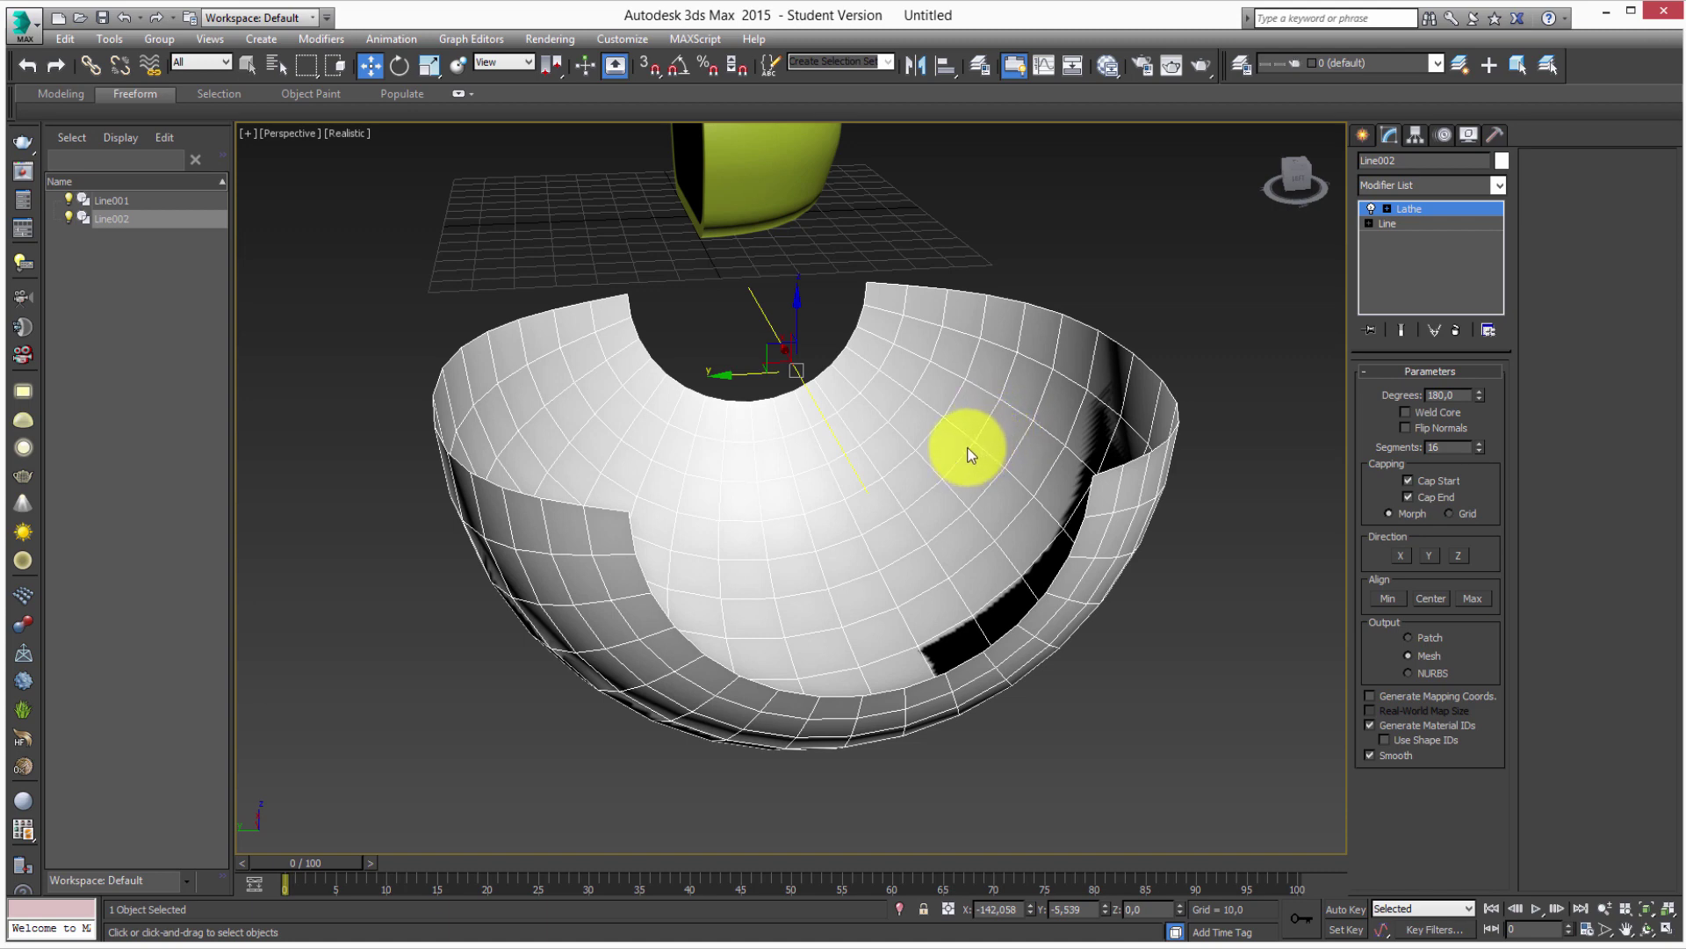
Toggle Flip Normals on and off twice, ending with it unchecked.
{"action": "left_click", "coordinate": [1434, 427]}
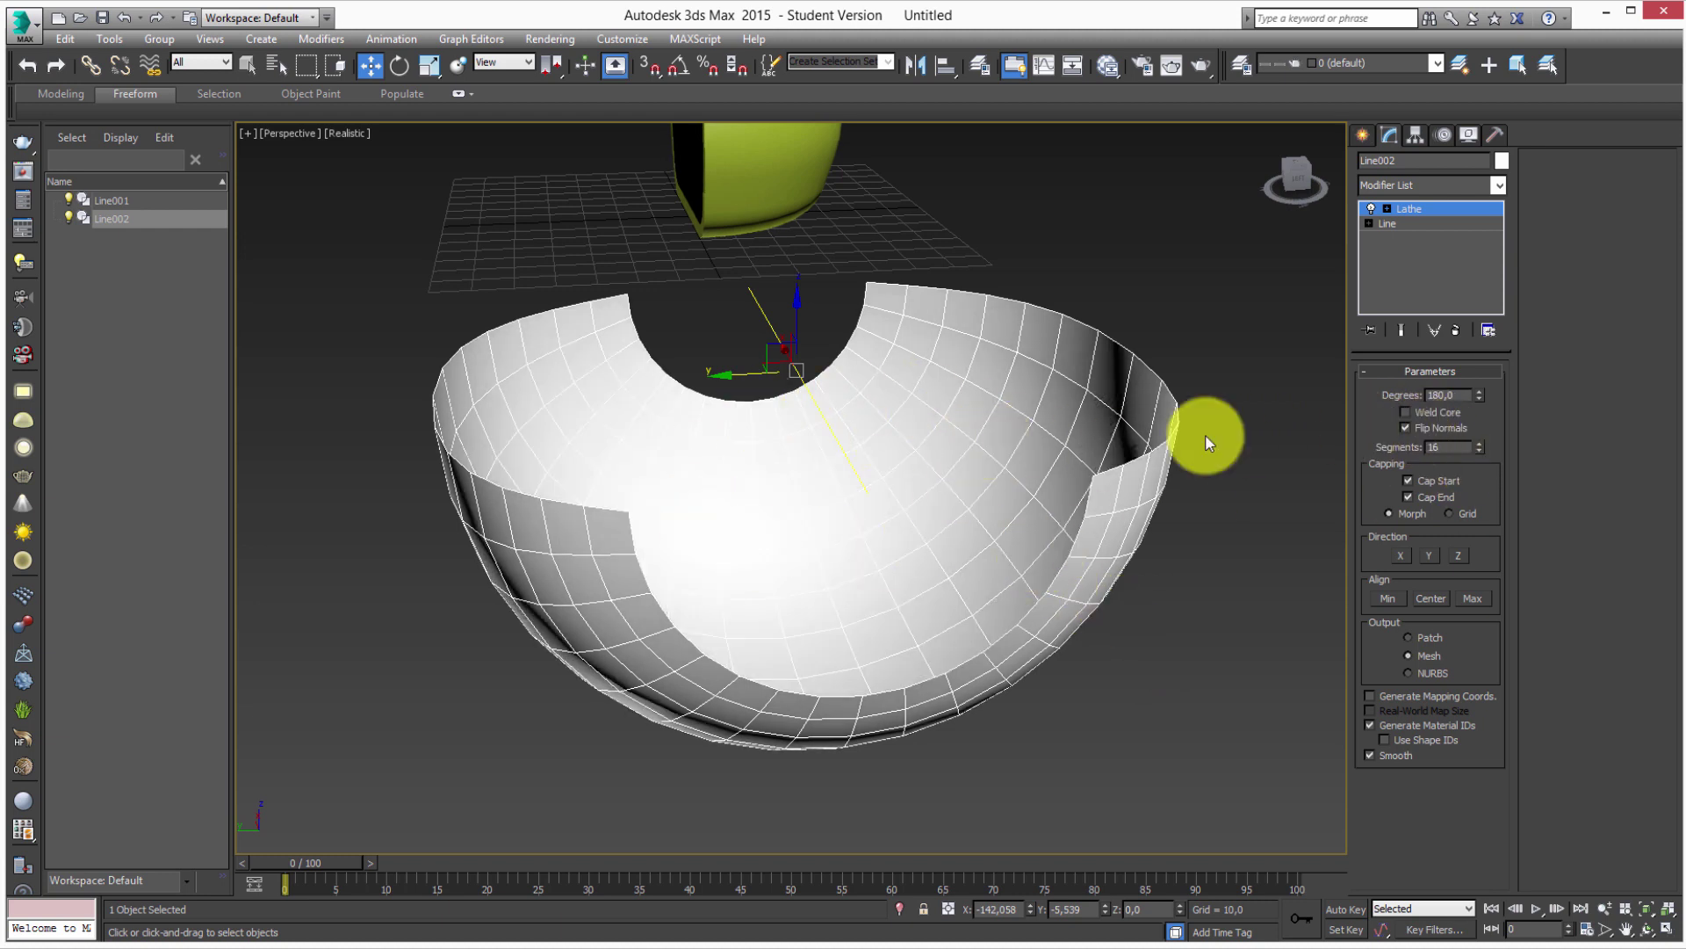
{"action": "left_click", "coordinate": [1443, 429]}
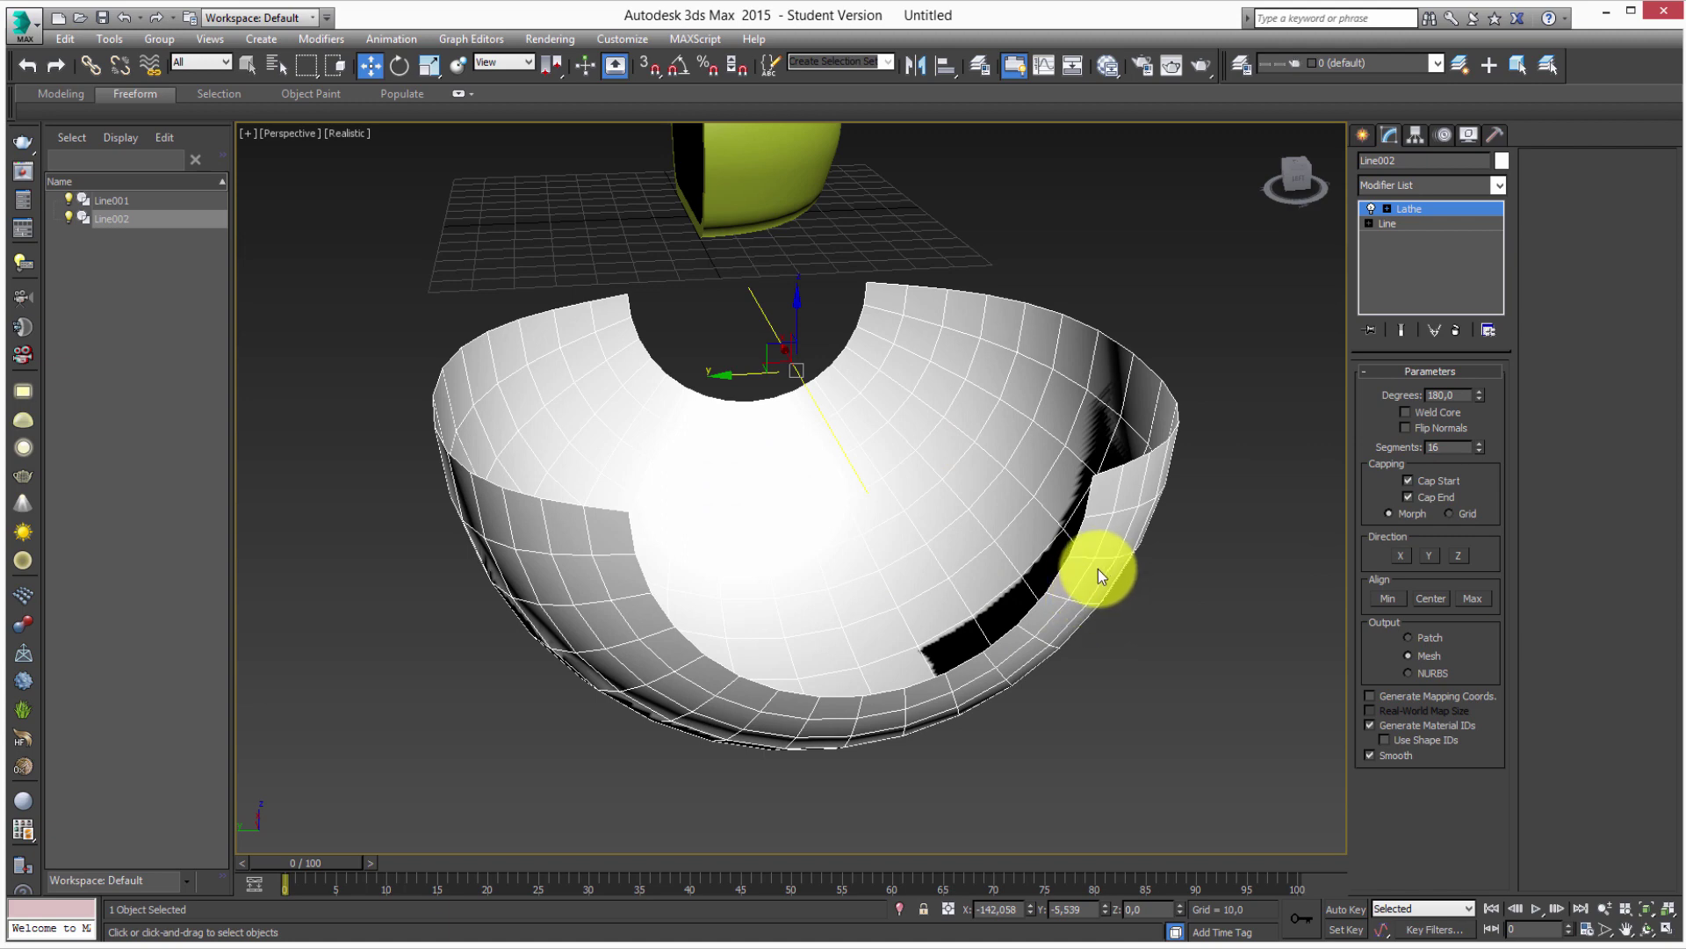
{"action": "left_click", "coordinate": [1435, 432]}
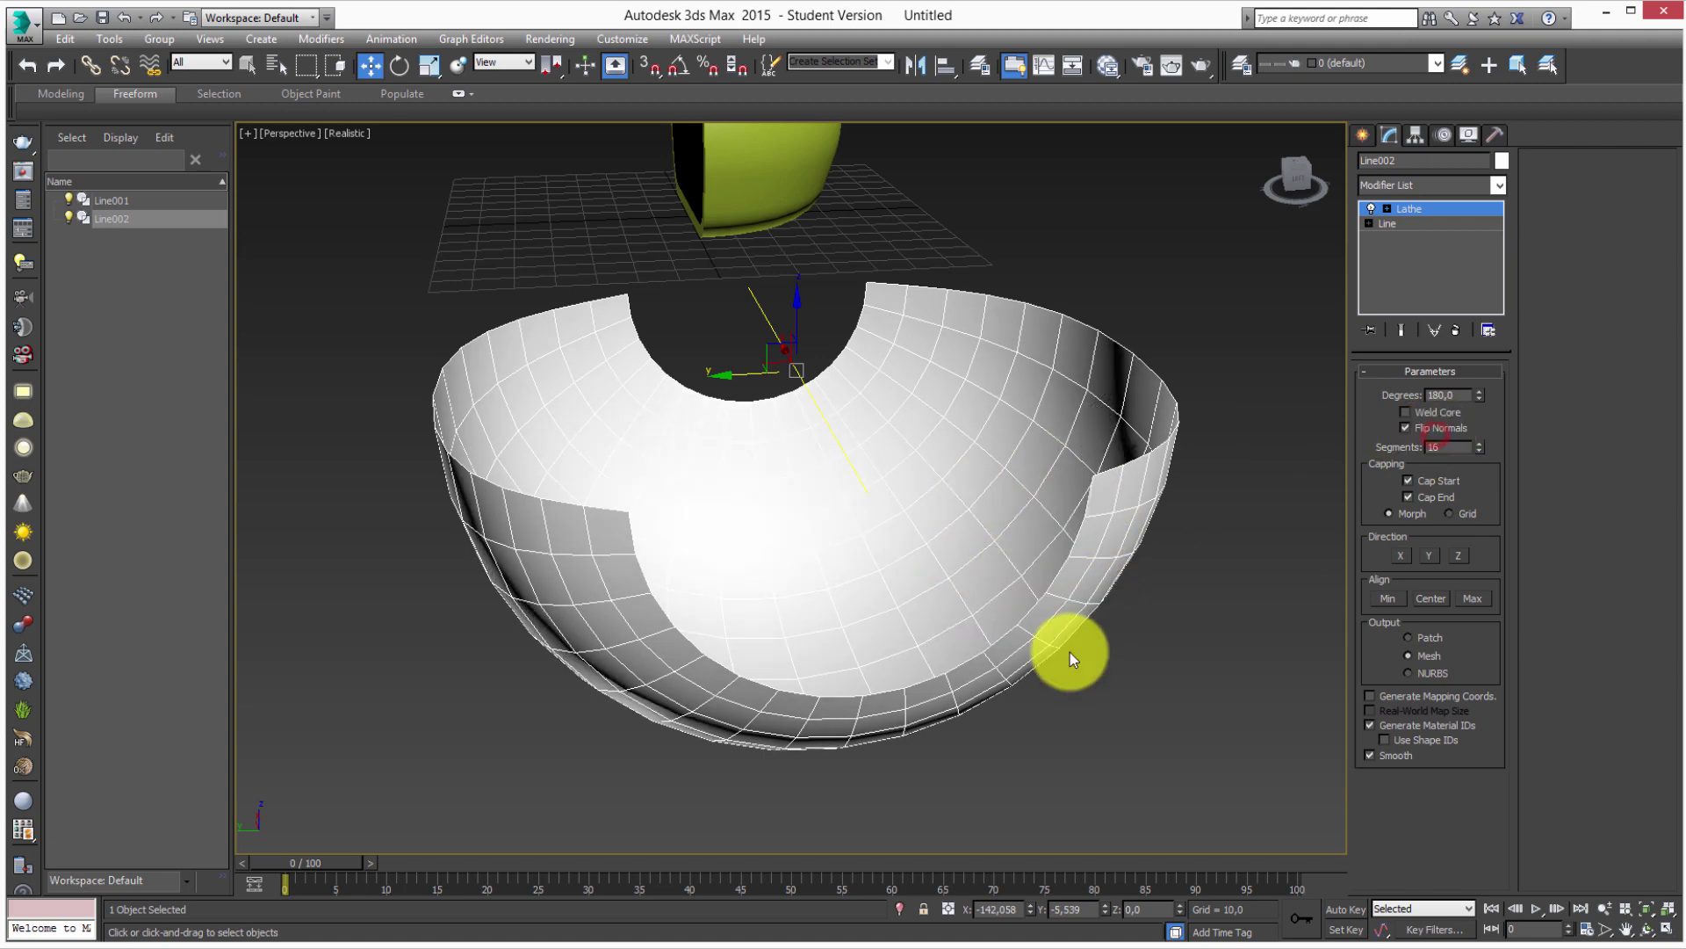
{"action": "left_click", "coordinate": [1439, 428]}
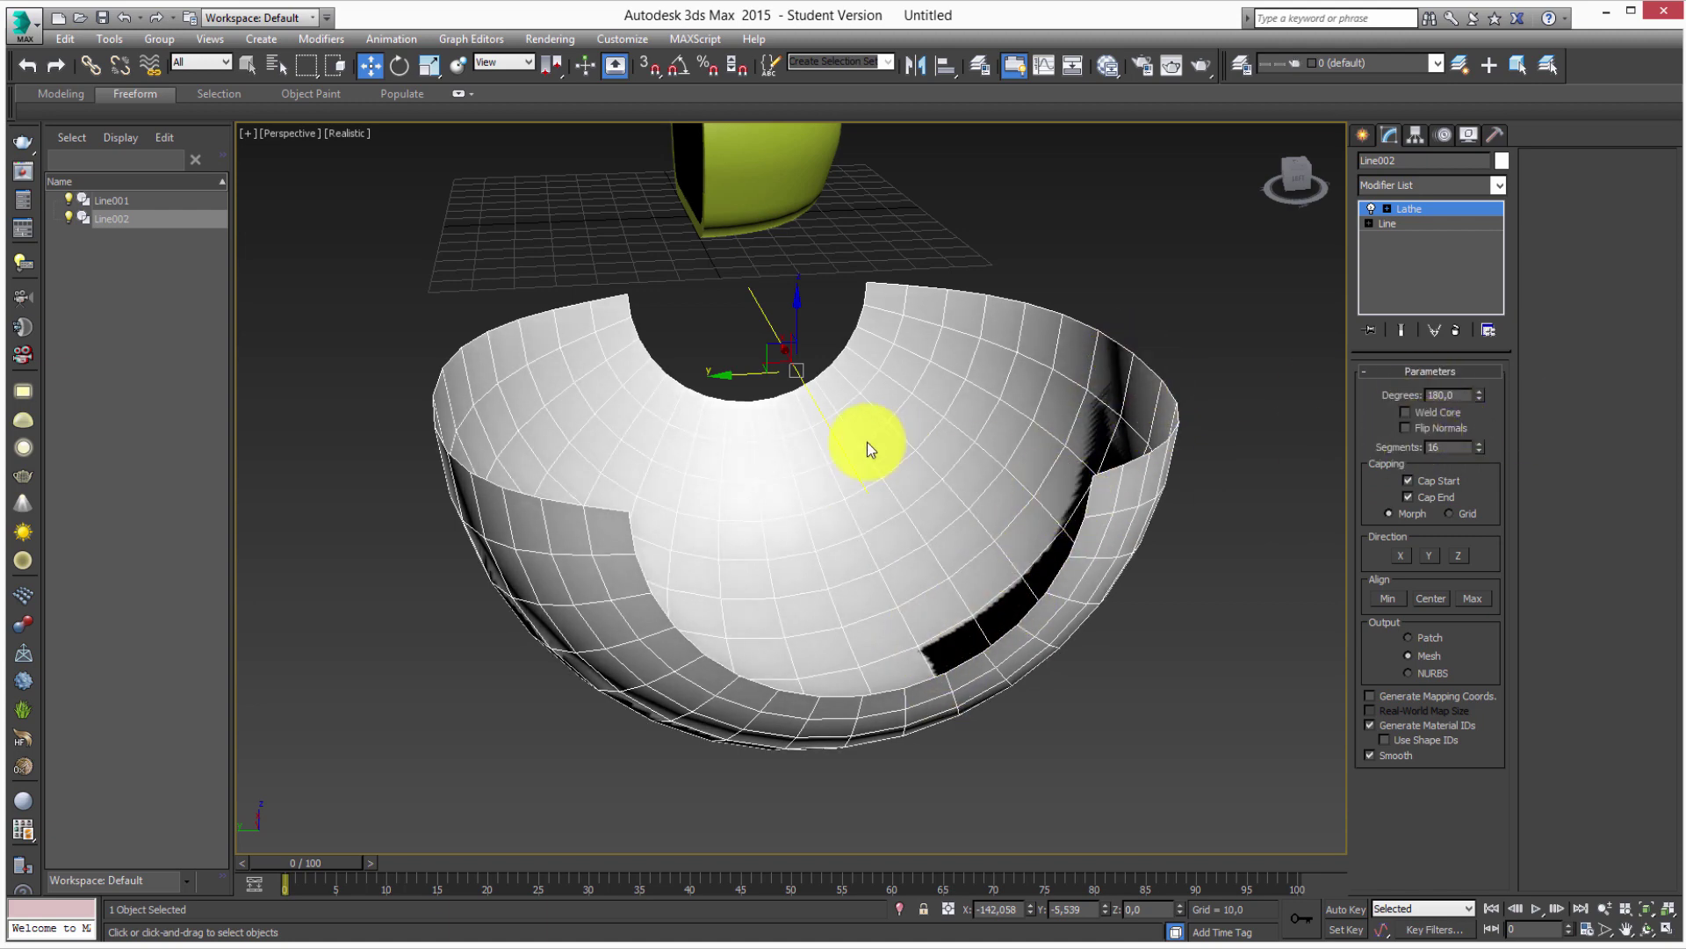
{"action": "mouse_move", "coordinate": [867, 441]}
{"action": "middle_mouse_down", "text": "alt"}
{"action": "mouse_move", "coordinate": [764, 557]}
{"action": "mouse_move", "coordinate": [904, 565]}
{"action": "mouse_move", "coordinate": [828, 647]}
{"action": "mouse_move", "coordinate": [937, 541]}
{"action": "middle_mouse_up", "text": "alt"}
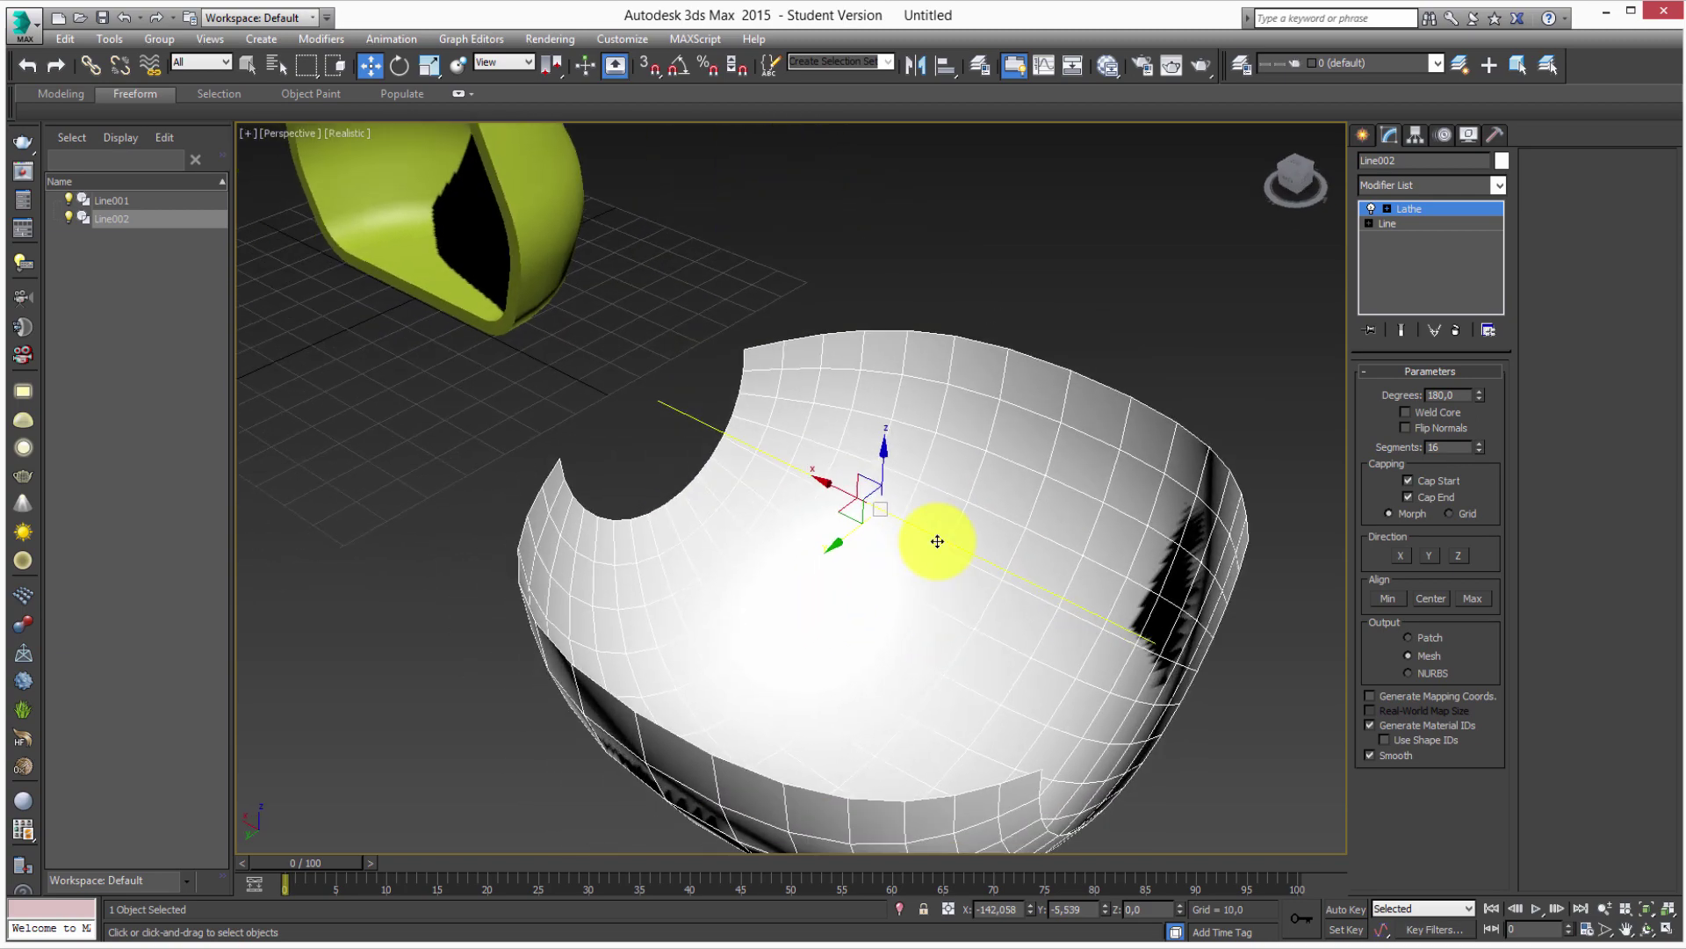
Delete the temporary bowl Line002 and select the green vase Line001.
{"action": "key", "text": "Delete"}
{"action": "middle_click_drag", "start_coordinate": [768, 494], "coordinate": [909, 387], "text": "alt"}
{"action": "left_click", "coordinate": [824, 536]}
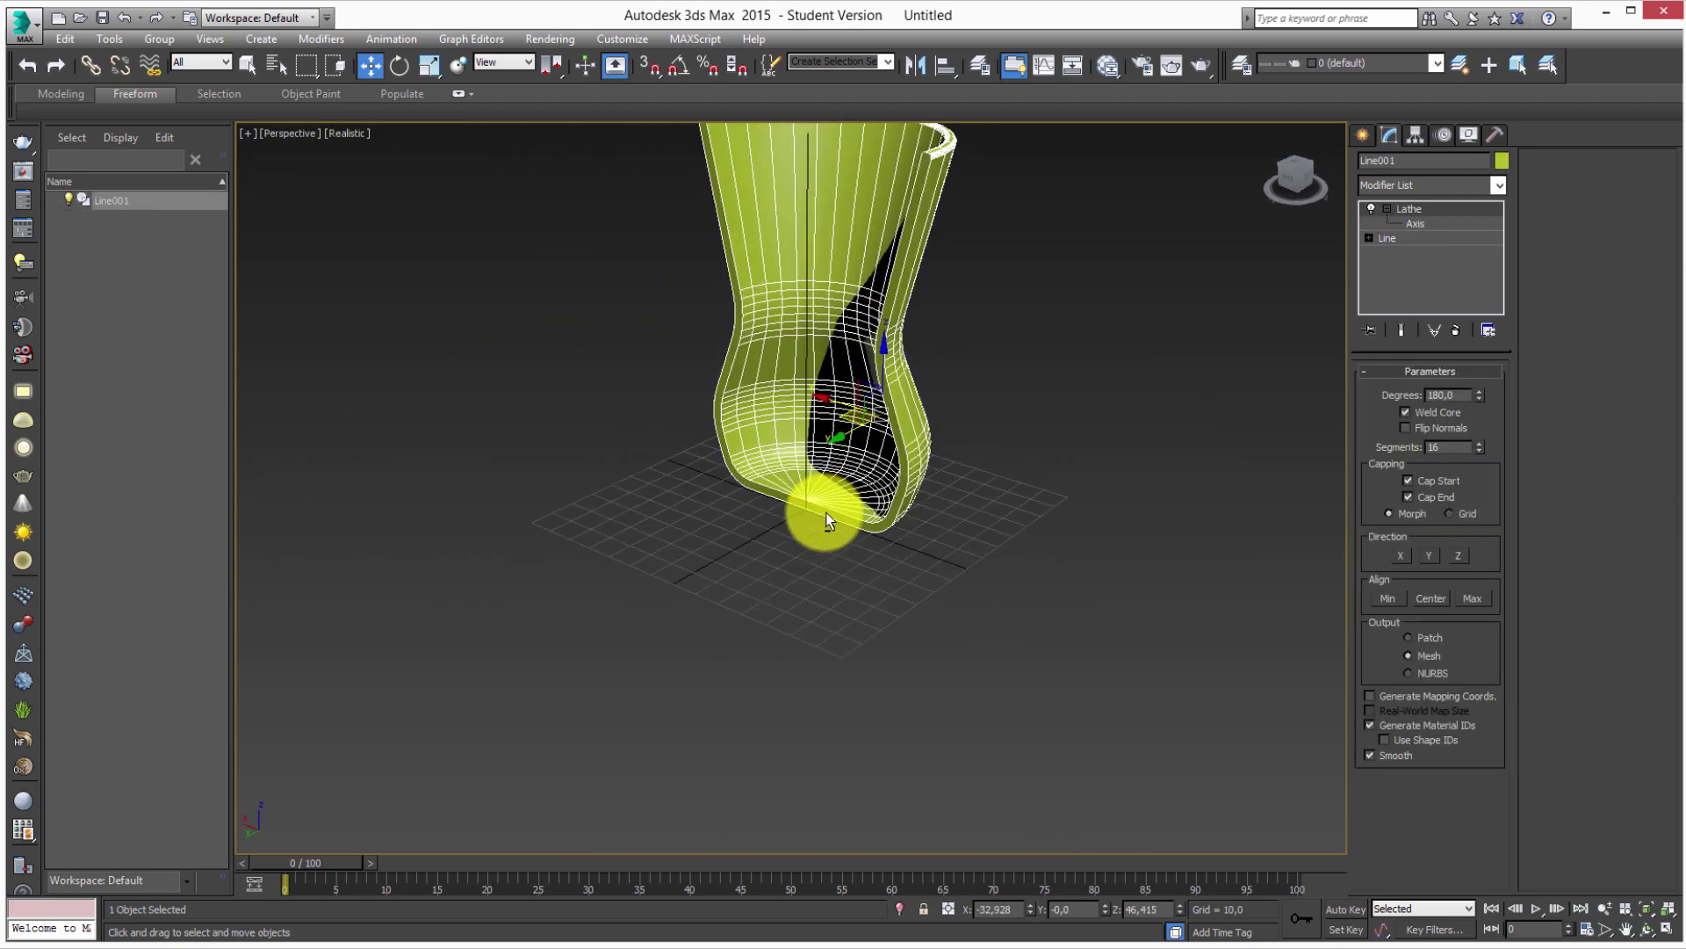
{"action": "scroll", "coordinate": [825, 518], "scroll_direction": "up", "scroll_amount": 5}
{"action": "middle_click_drag", "start_coordinate": [843, 501], "coordinate": [773, 466], "text": "alt"}
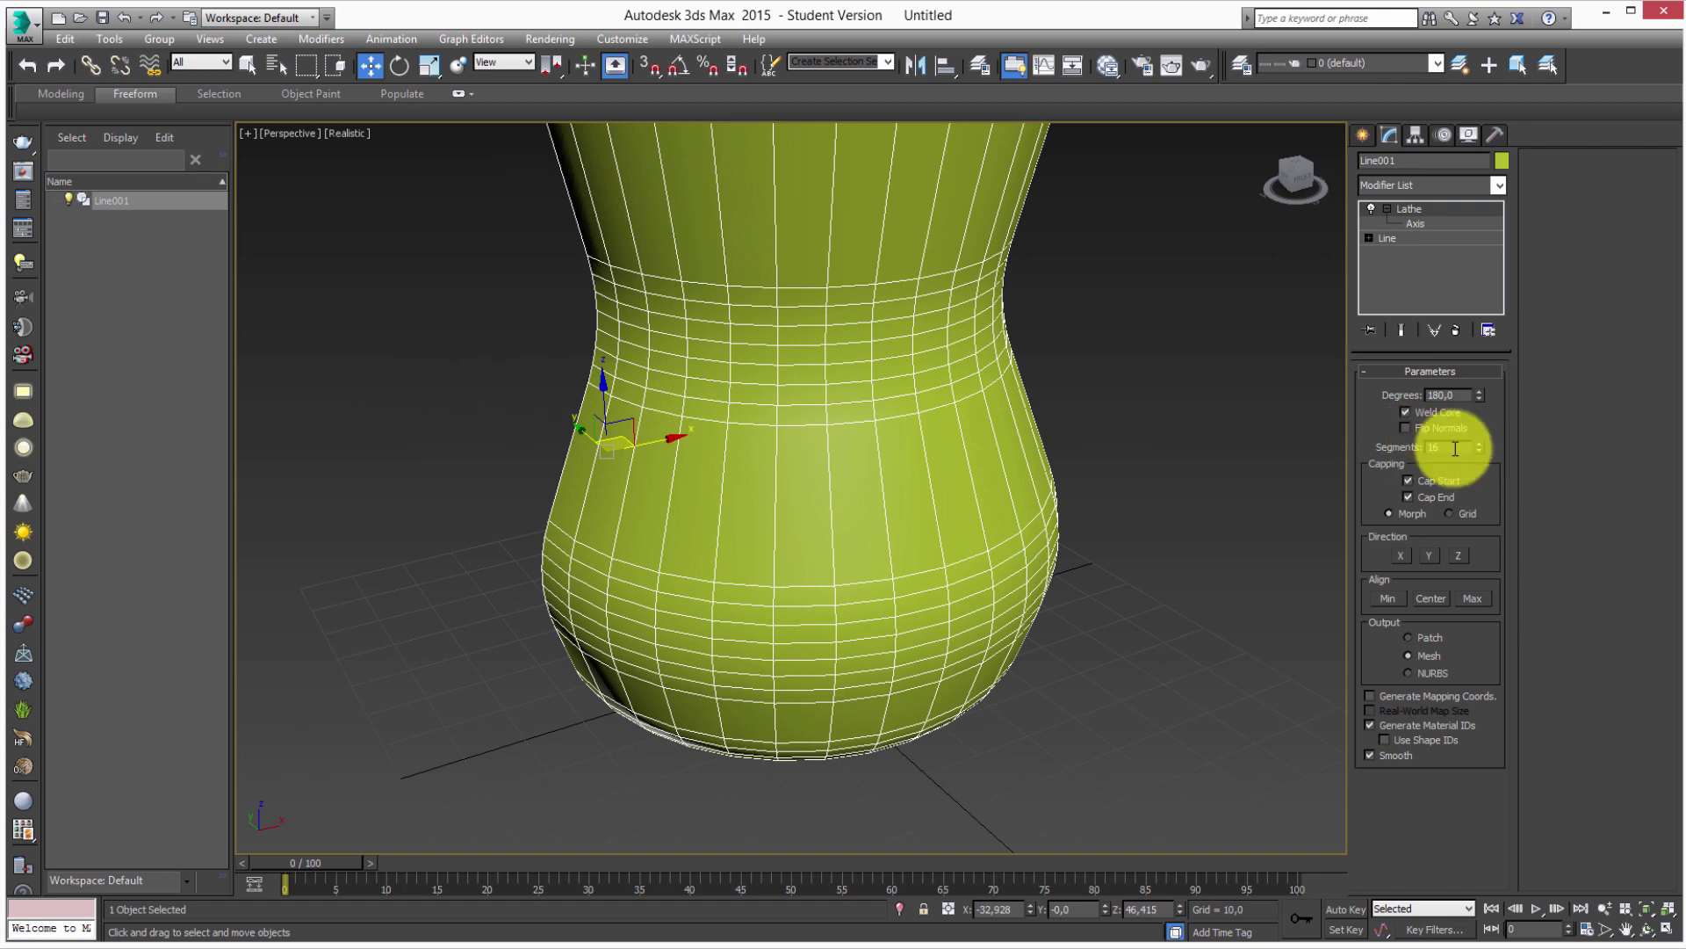
Set the vase's Lathe Degrees to 360, then orbit around the full solid vase to inspect it.
{"action": "type", "text": "36"}
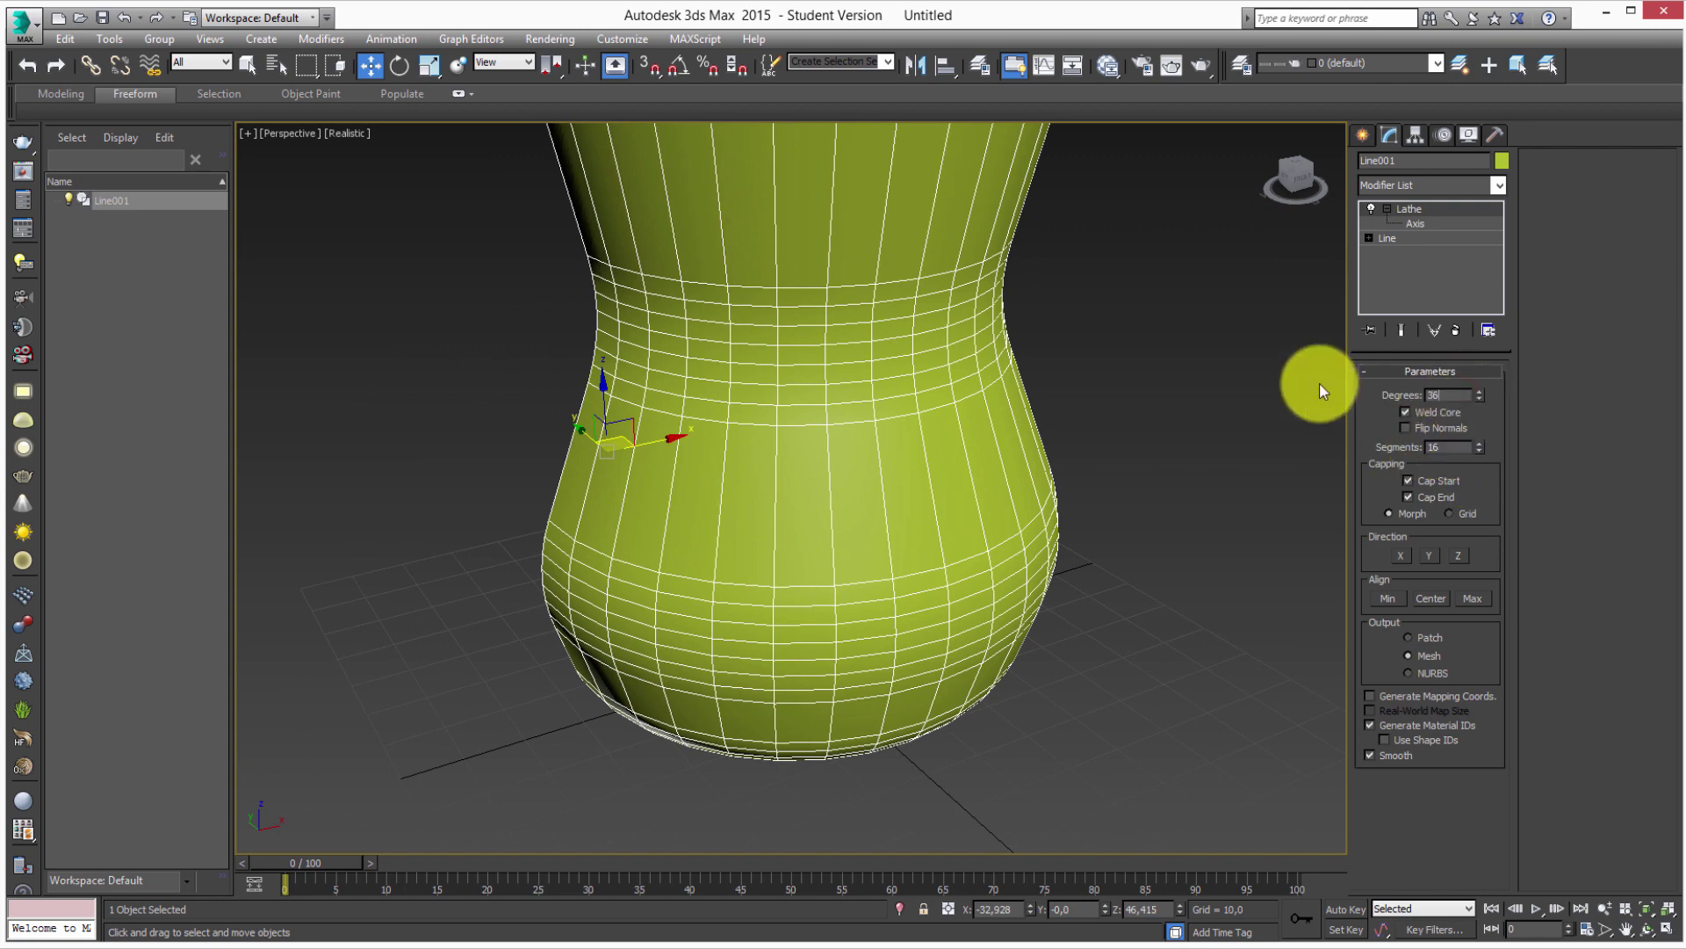
{"action": "type", "text": "0,0"}
{"action": "key", "text": "Return"}
{"action": "scroll", "coordinate": [742, 519], "scroll_direction": "down", "scroll_amount": 3}
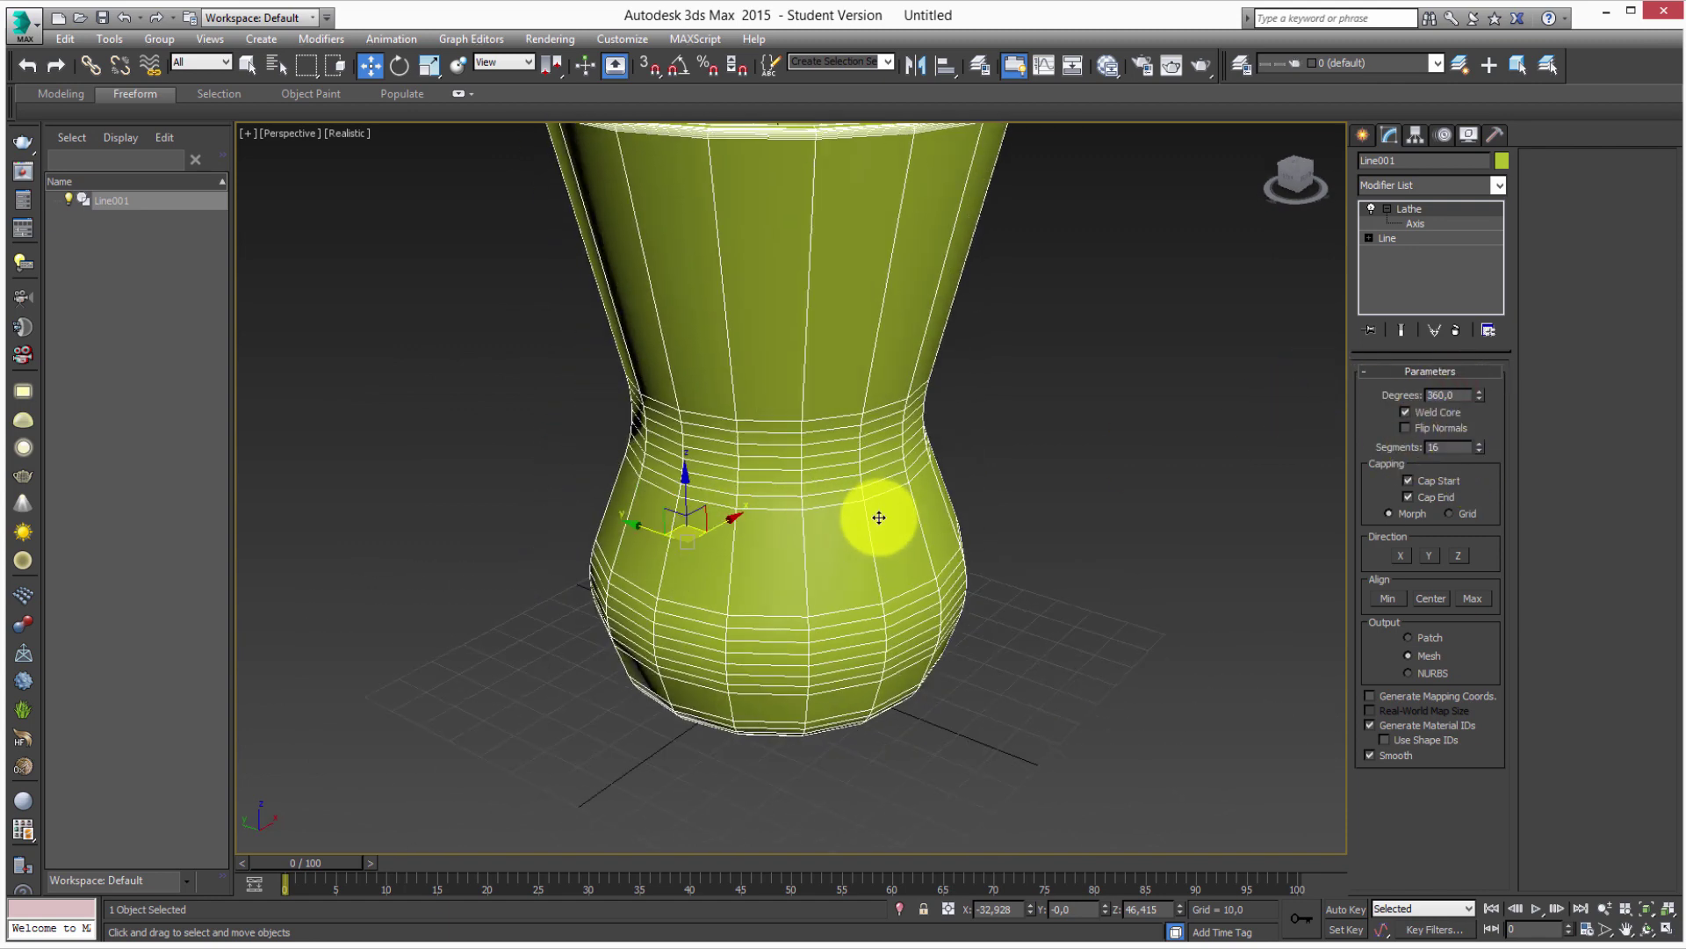
{"action": "scroll", "coordinate": [877, 589], "scroll_direction": "down", "scroll_amount": 3}
{"action": "scroll", "coordinate": [877, 589], "scroll_direction": "up", "scroll_amount": 2}
{"action": "scroll", "coordinate": [853, 561], "scroll_direction": "up", "scroll_amount": 3}
{"action": "left_click", "coordinate": [1151, 479]}
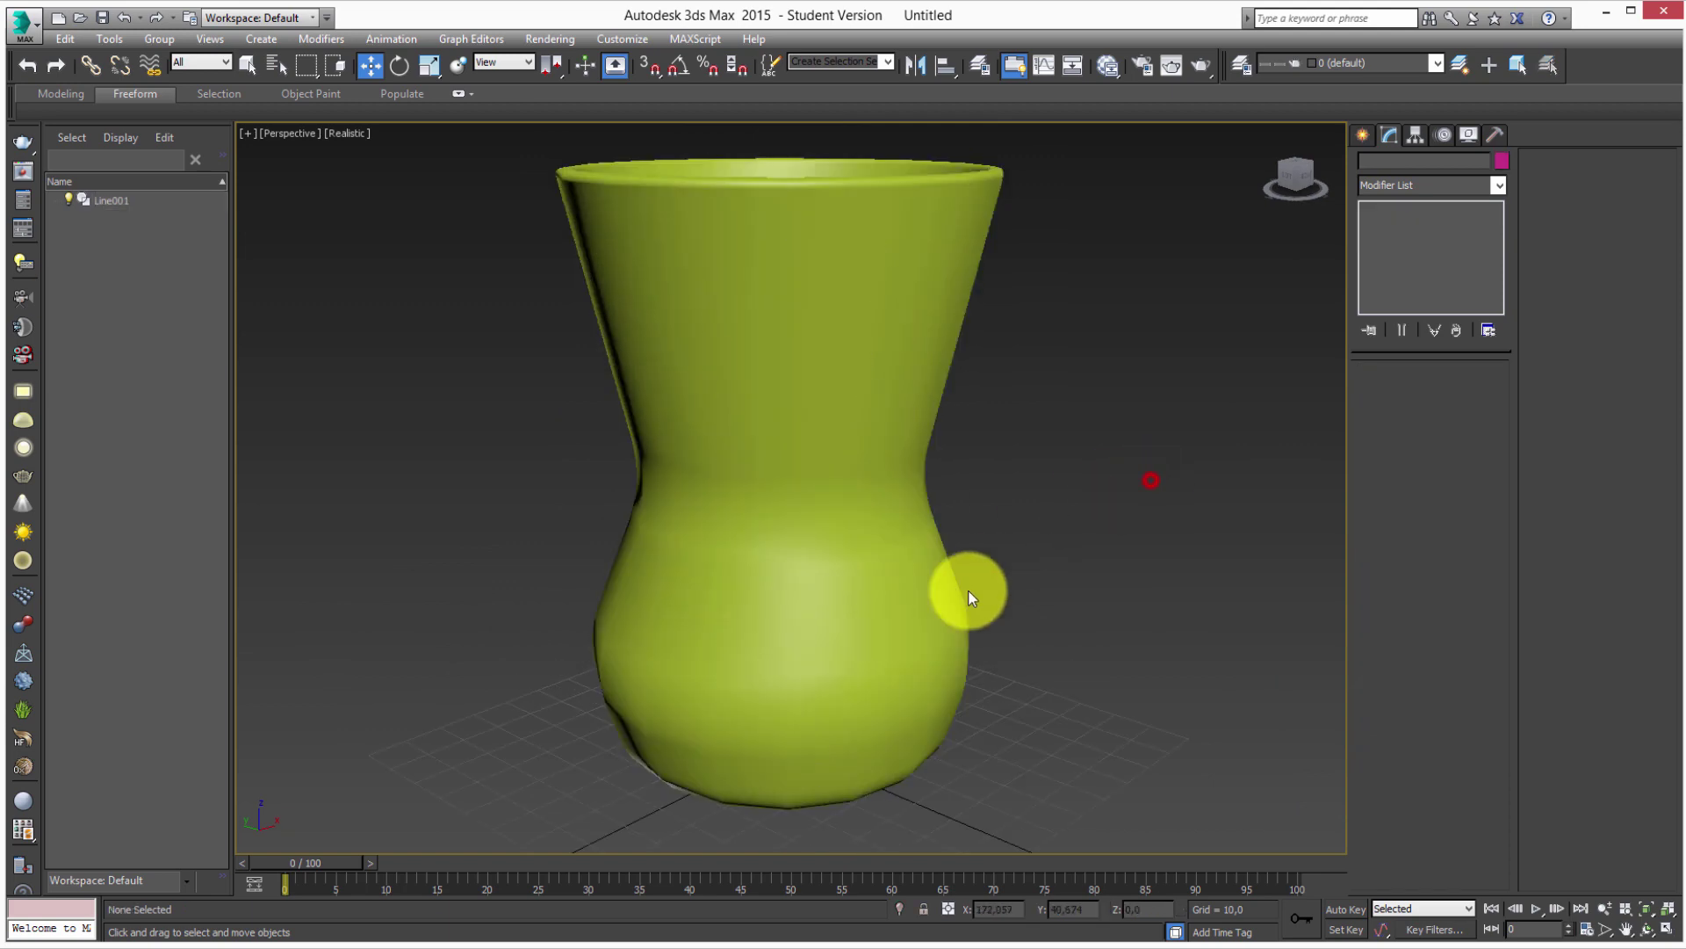
{"action": "middle_click_drag", "start_coordinate": [913, 612], "coordinate": [659, 618], "text": "alt"}
{"action": "middle_click_drag", "start_coordinate": [821, 690], "coordinate": [822, 754], "text": "alt"}
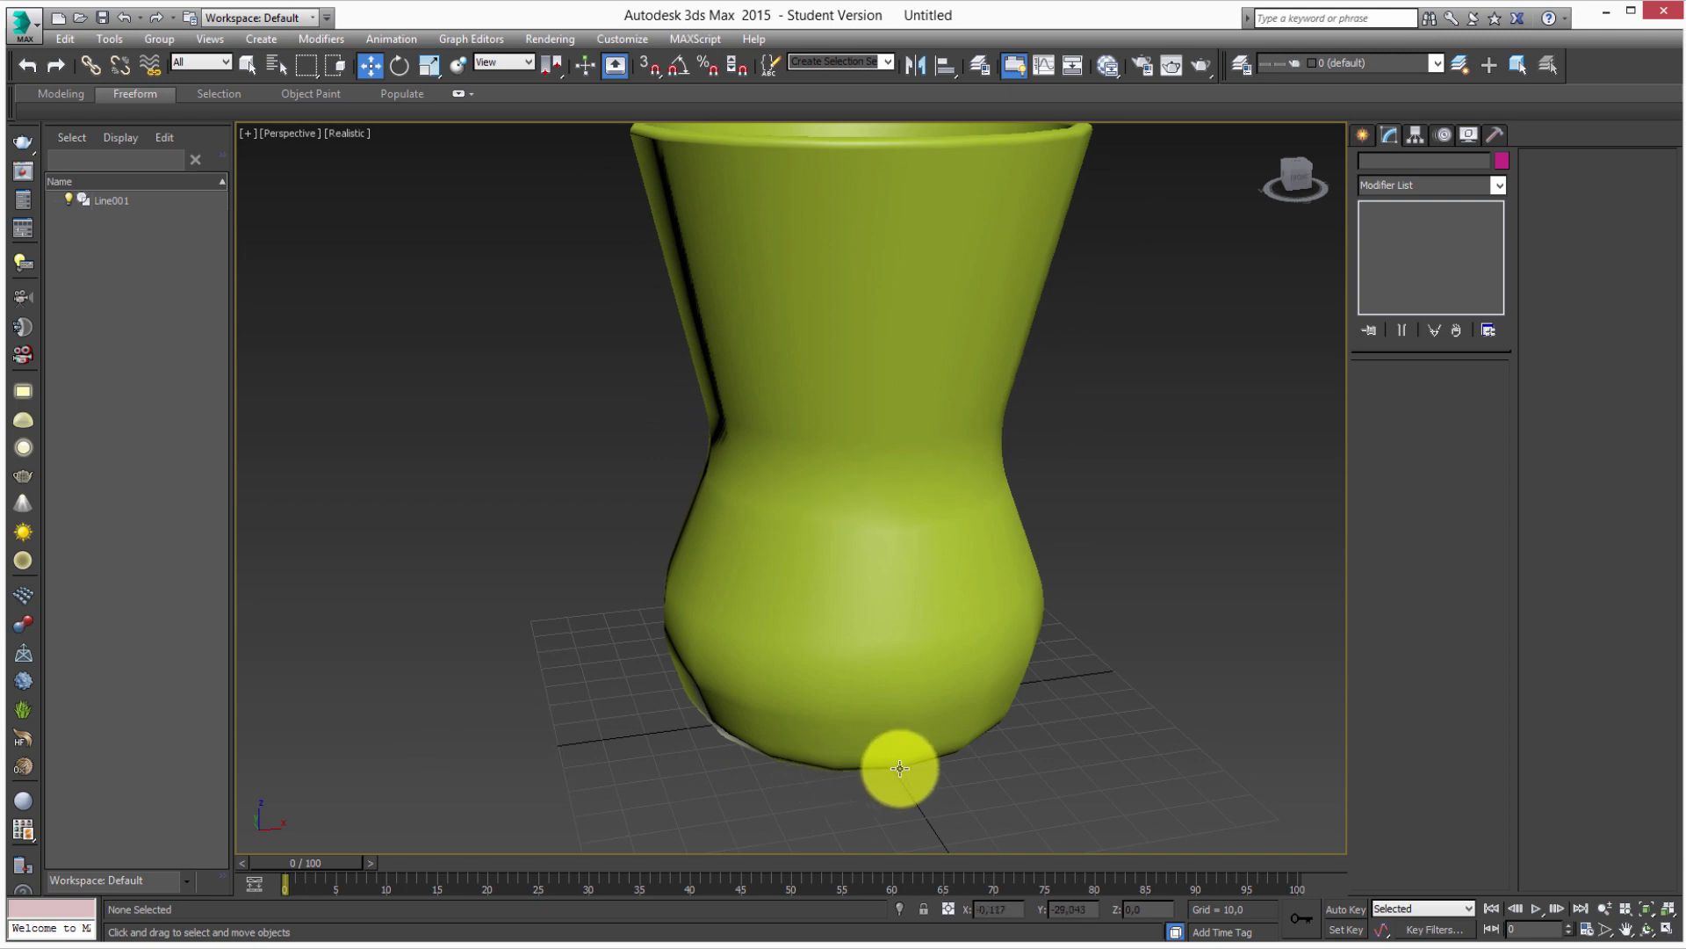
Drag the Lathe Segments spinner to 53, then down to 8 and 6, judging smoothness.
{"action": "left_click", "coordinate": [880, 603]}
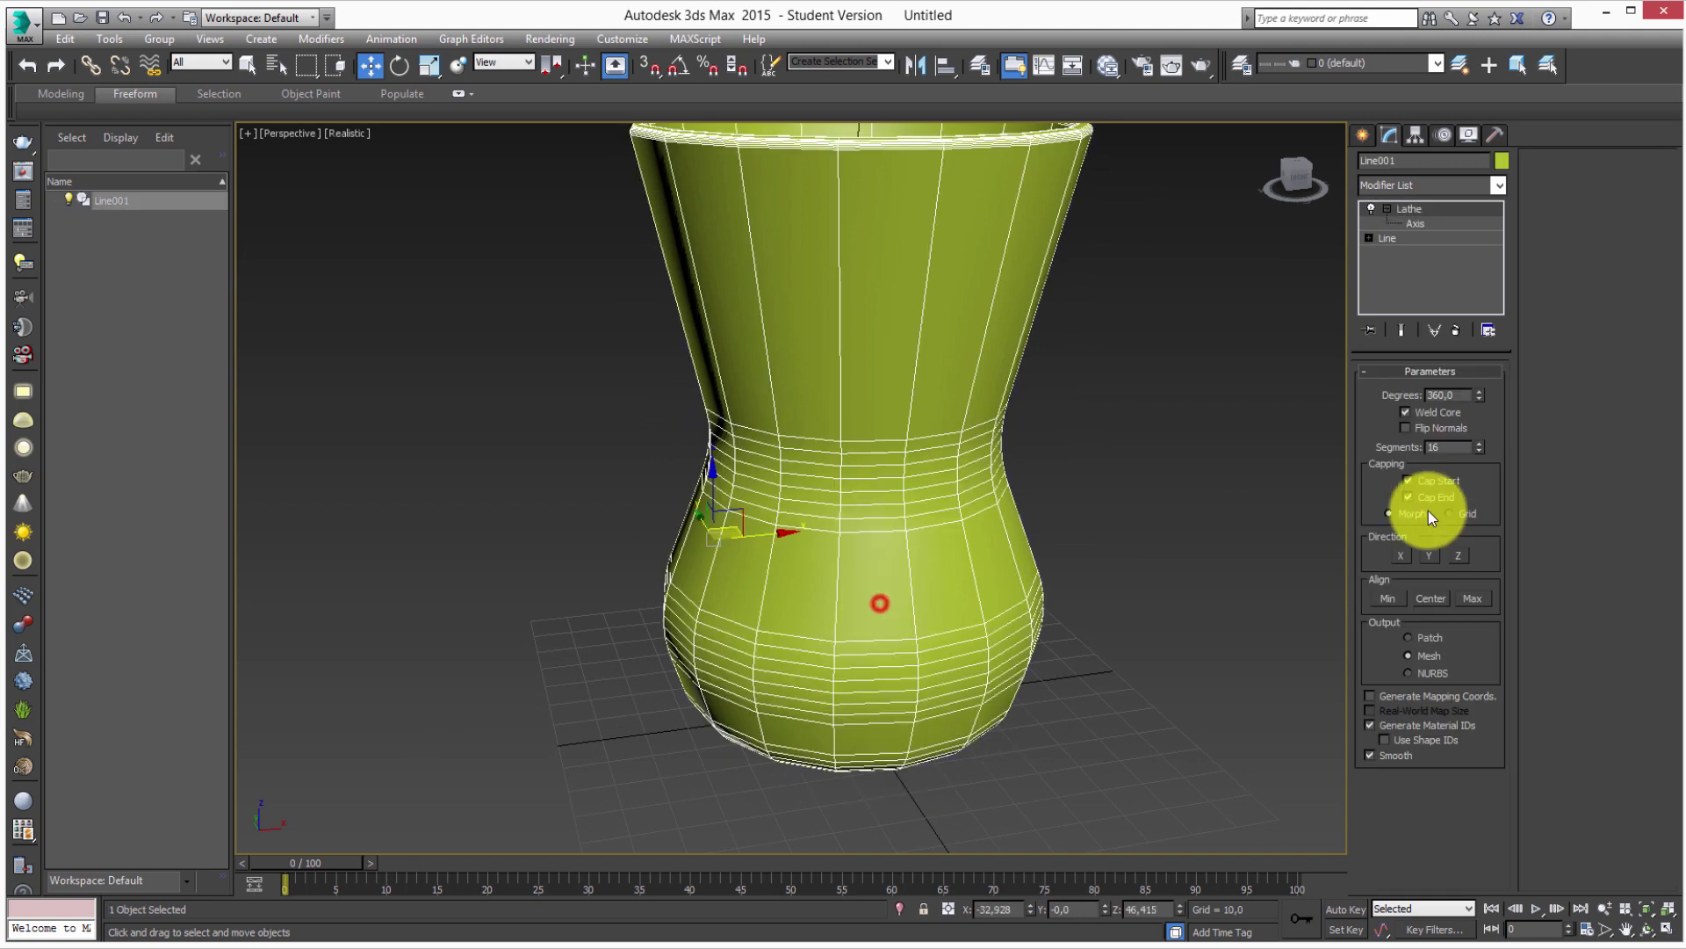
{"action": "left_click_drag", "start_coordinate": [1481, 450], "coordinate": [1450, 748]}
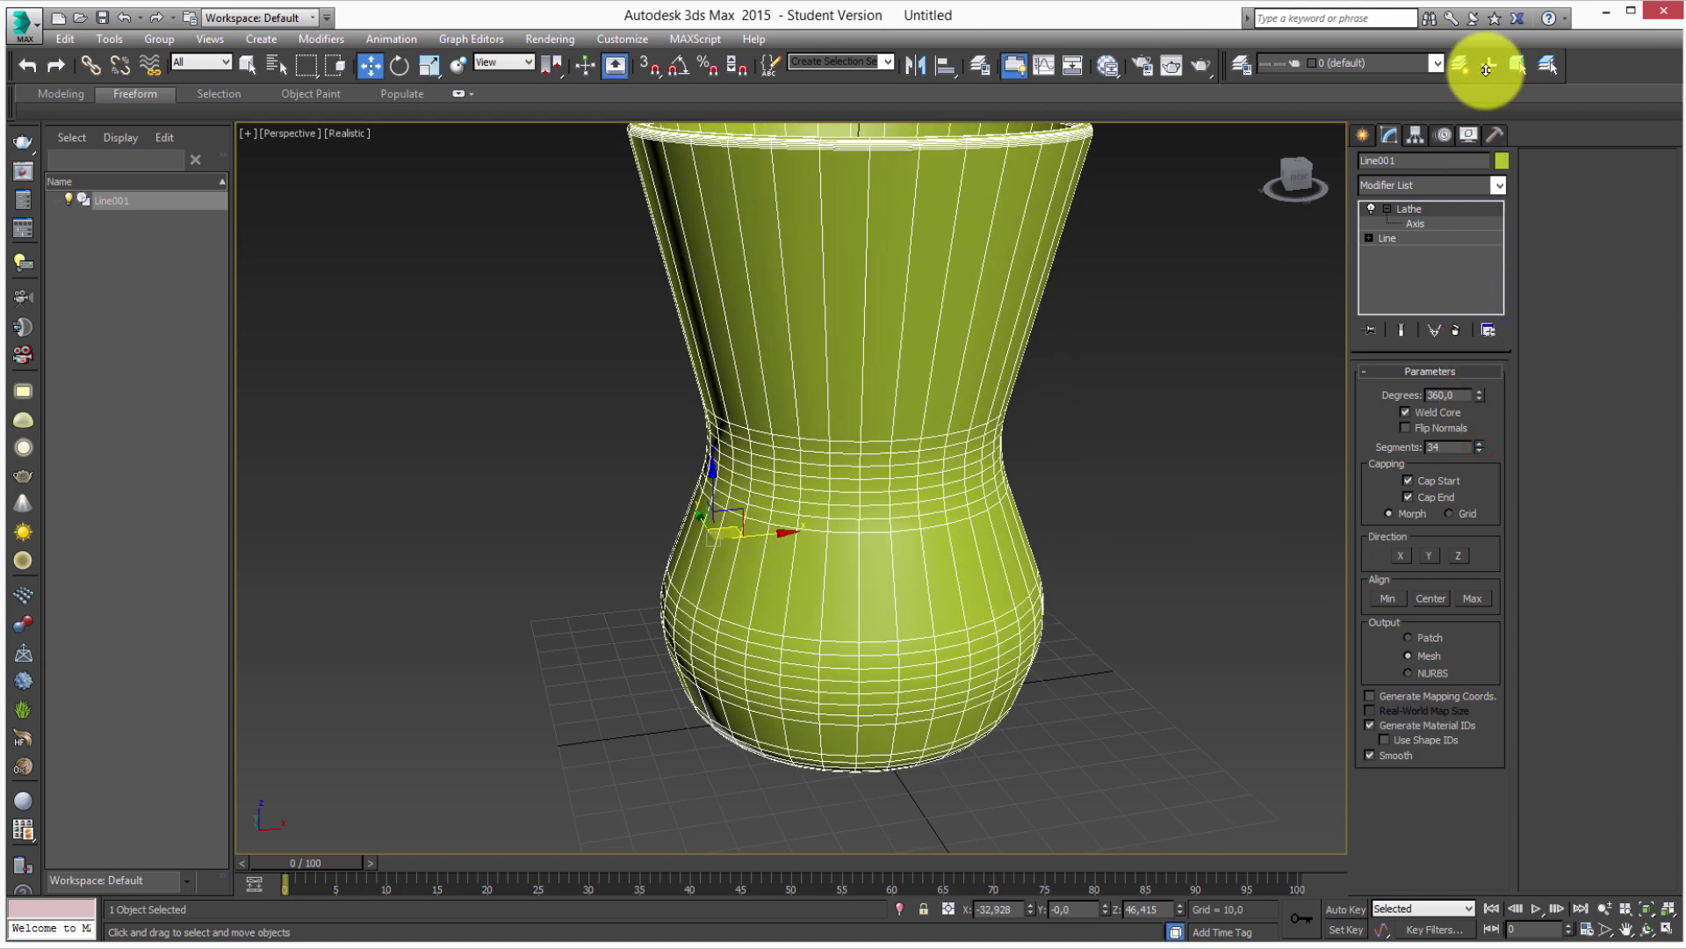
{"action": "left_click", "coordinate": [1109, 597]}
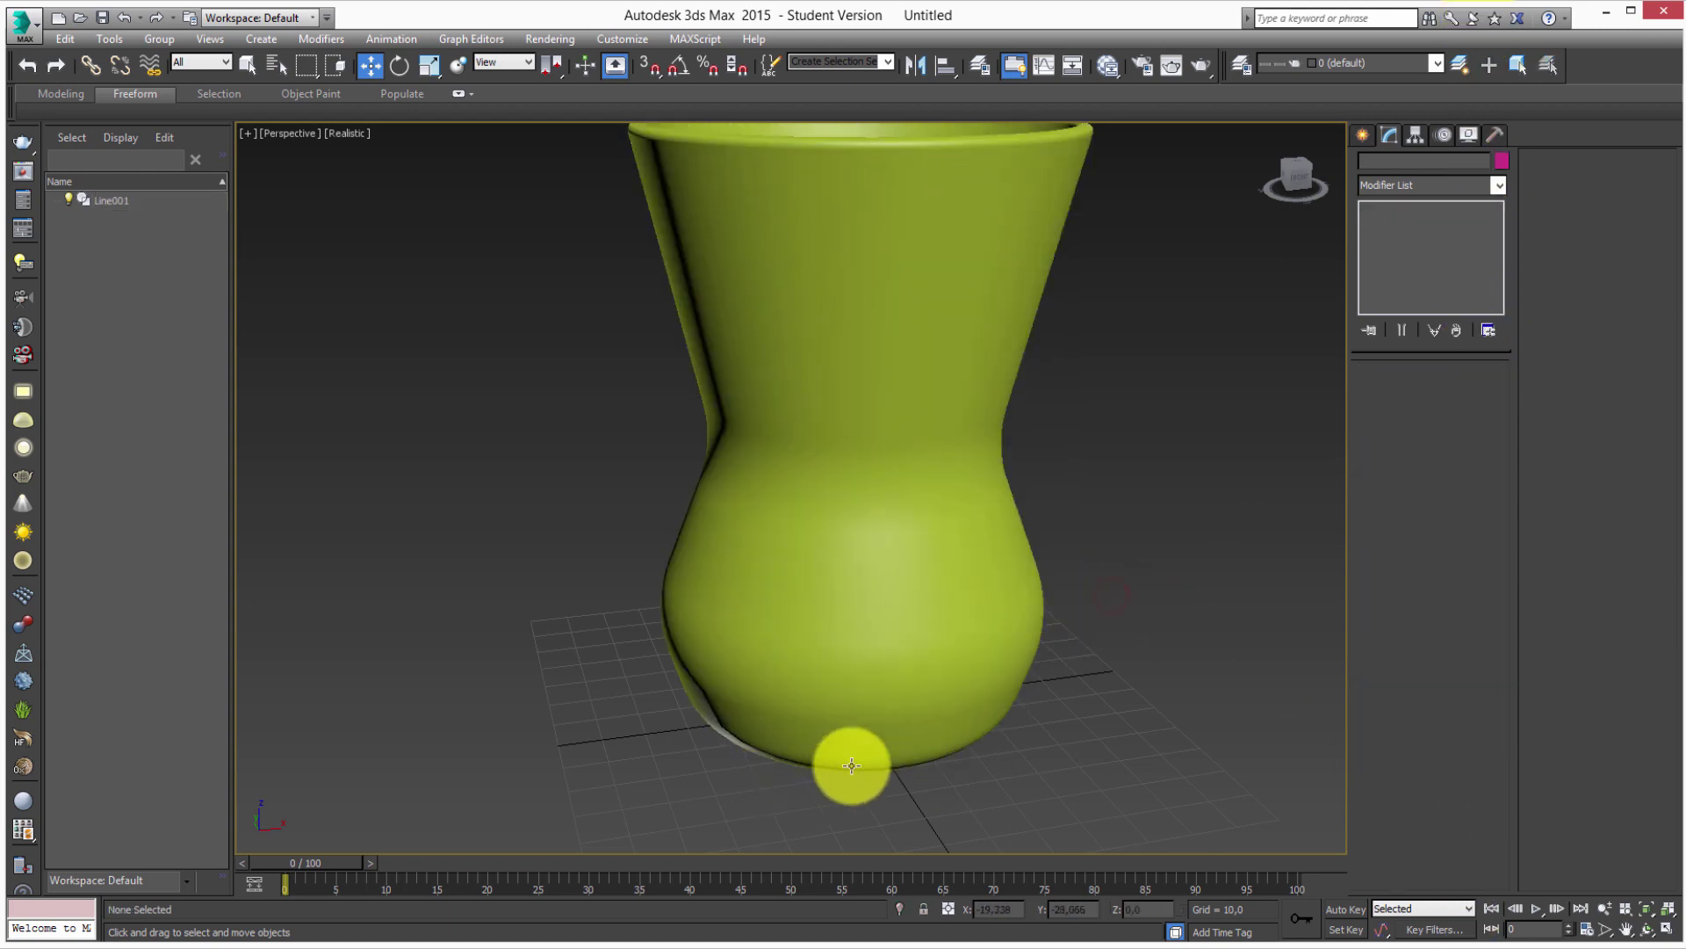
{"action": "left_click", "coordinate": [941, 428]}
{"action": "left_click_drag", "start_coordinate": [1479, 447], "coordinate": [1472, 531]}
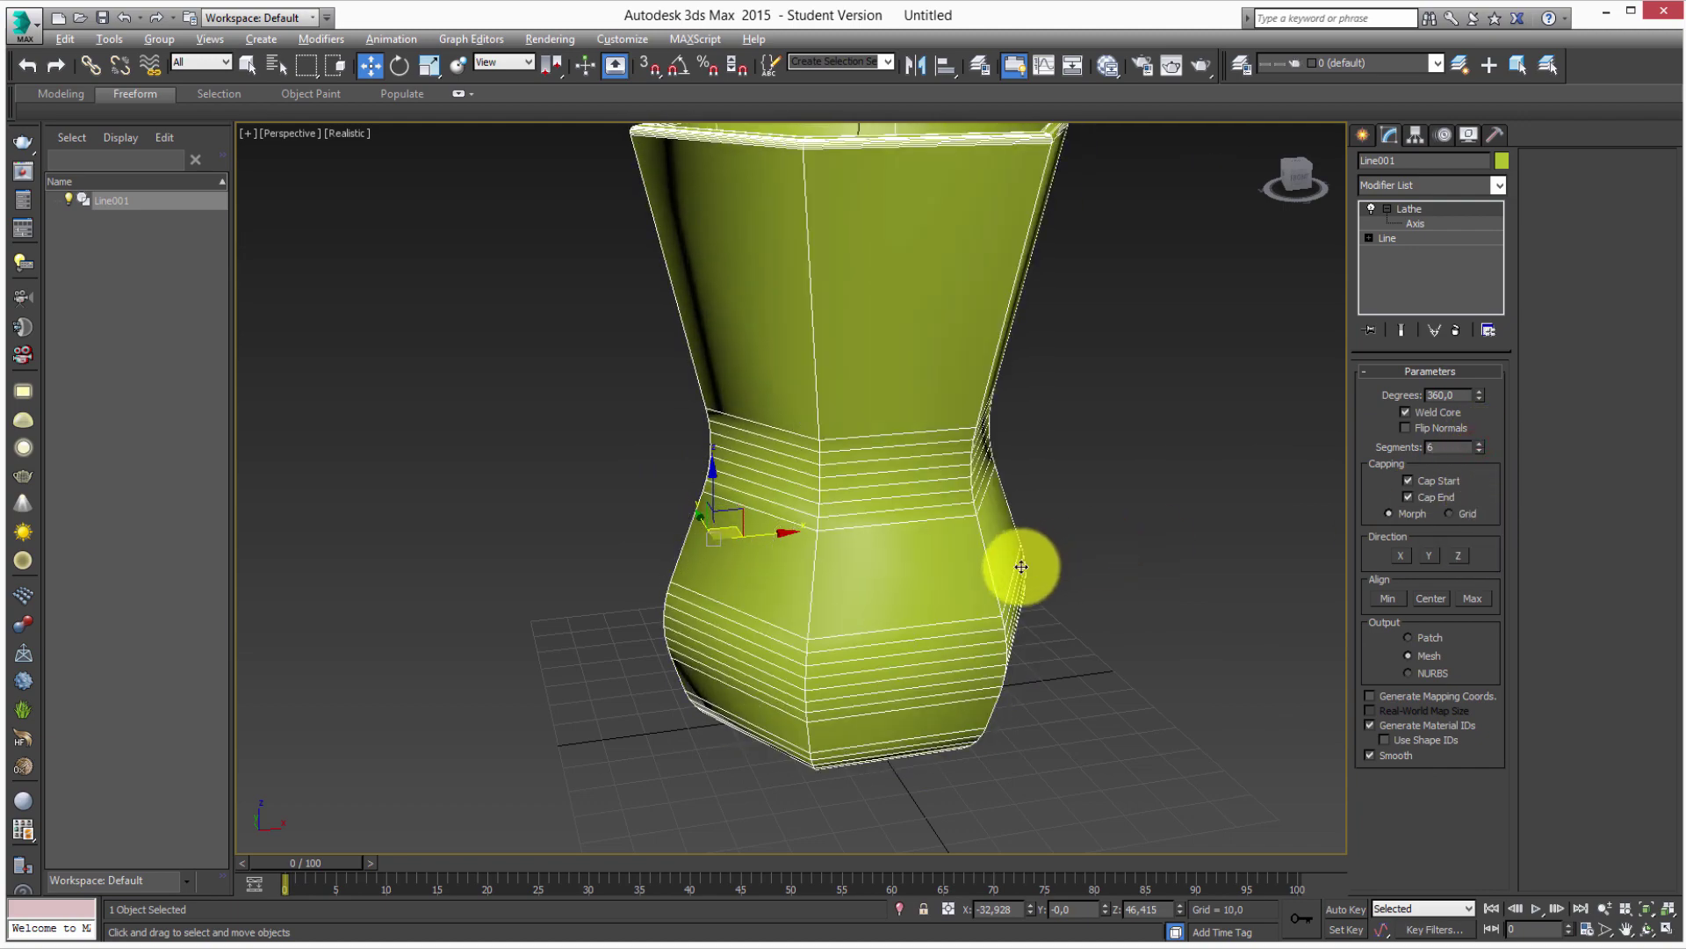
{"action": "middle_click_drag", "start_coordinate": [1008, 564], "coordinate": [866, 602], "text": "alt"}
Enter 30, then 40, as the vase's lathe segment count.
{"action": "type", "text": "3"}
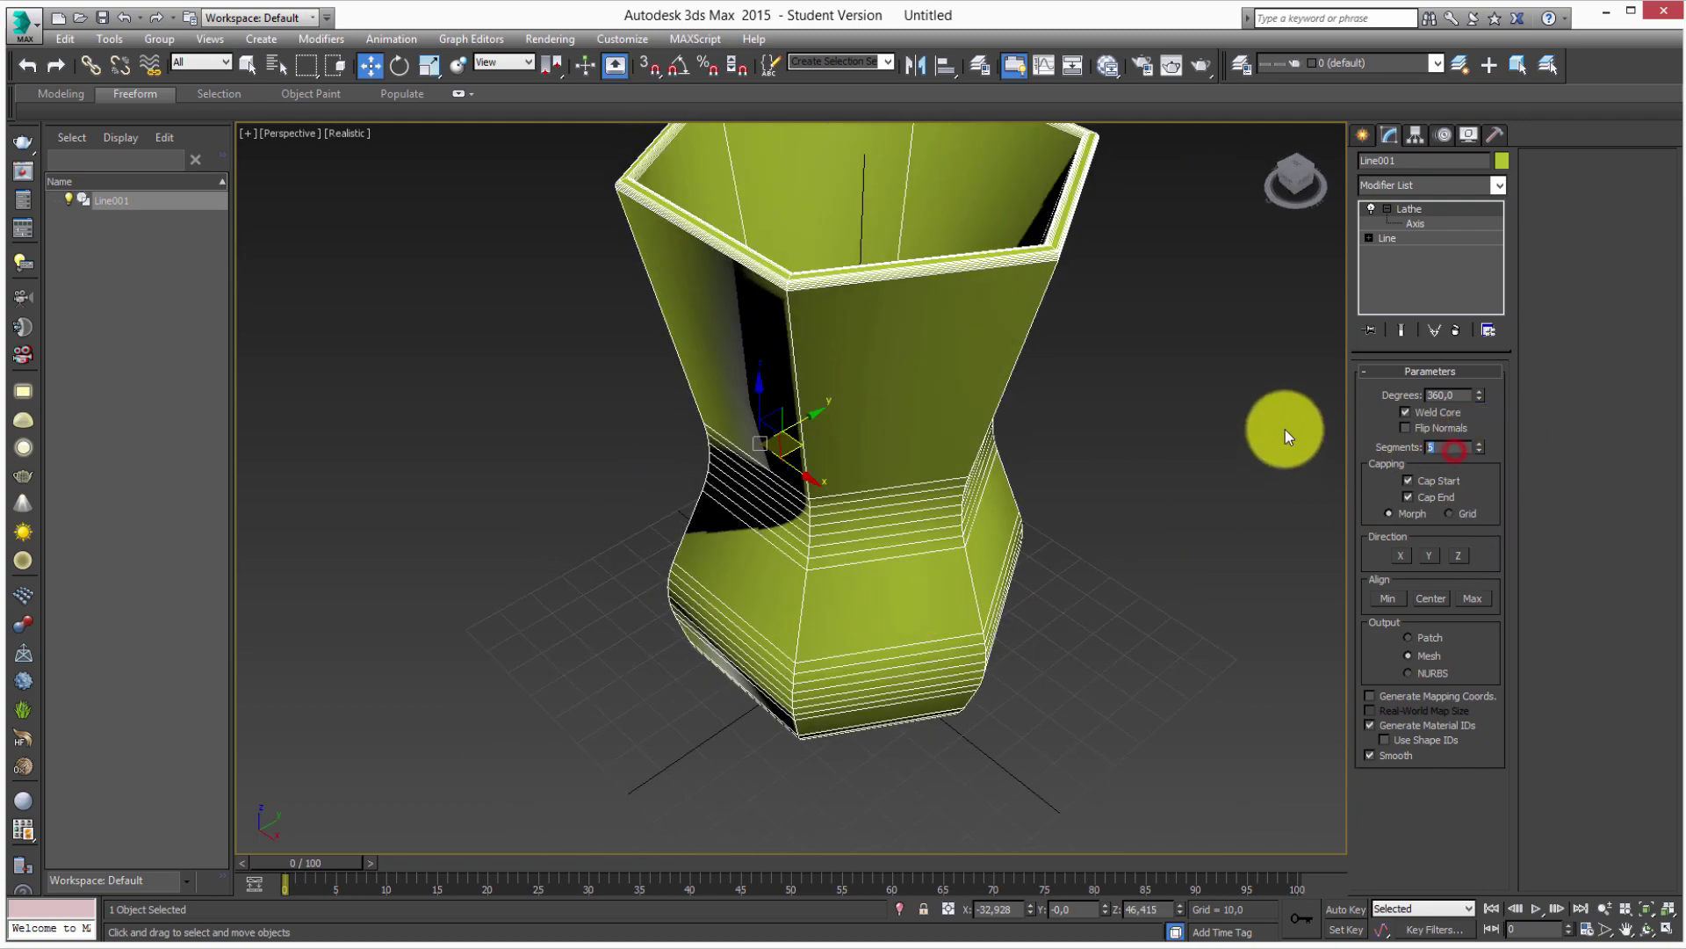
{"action": "type", "text": "0"}
{"action": "key", "text": "Return"}
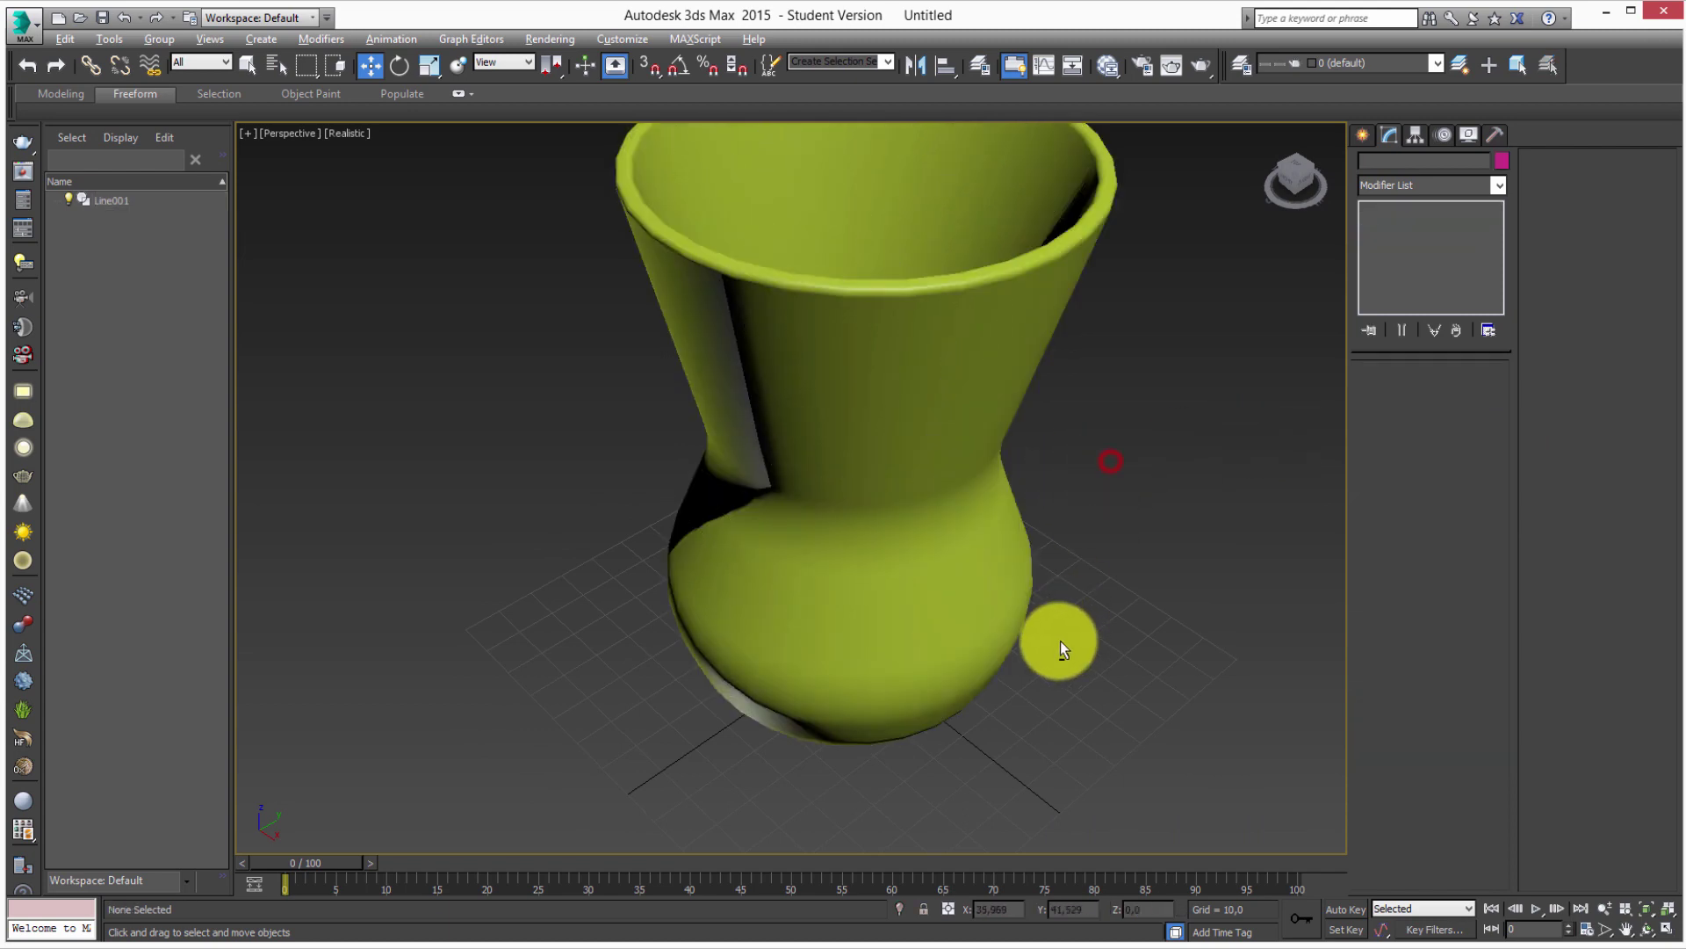
{"action": "middle_click_drag", "start_coordinate": [1111, 468], "coordinate": [959, 600], "text": "alt"}
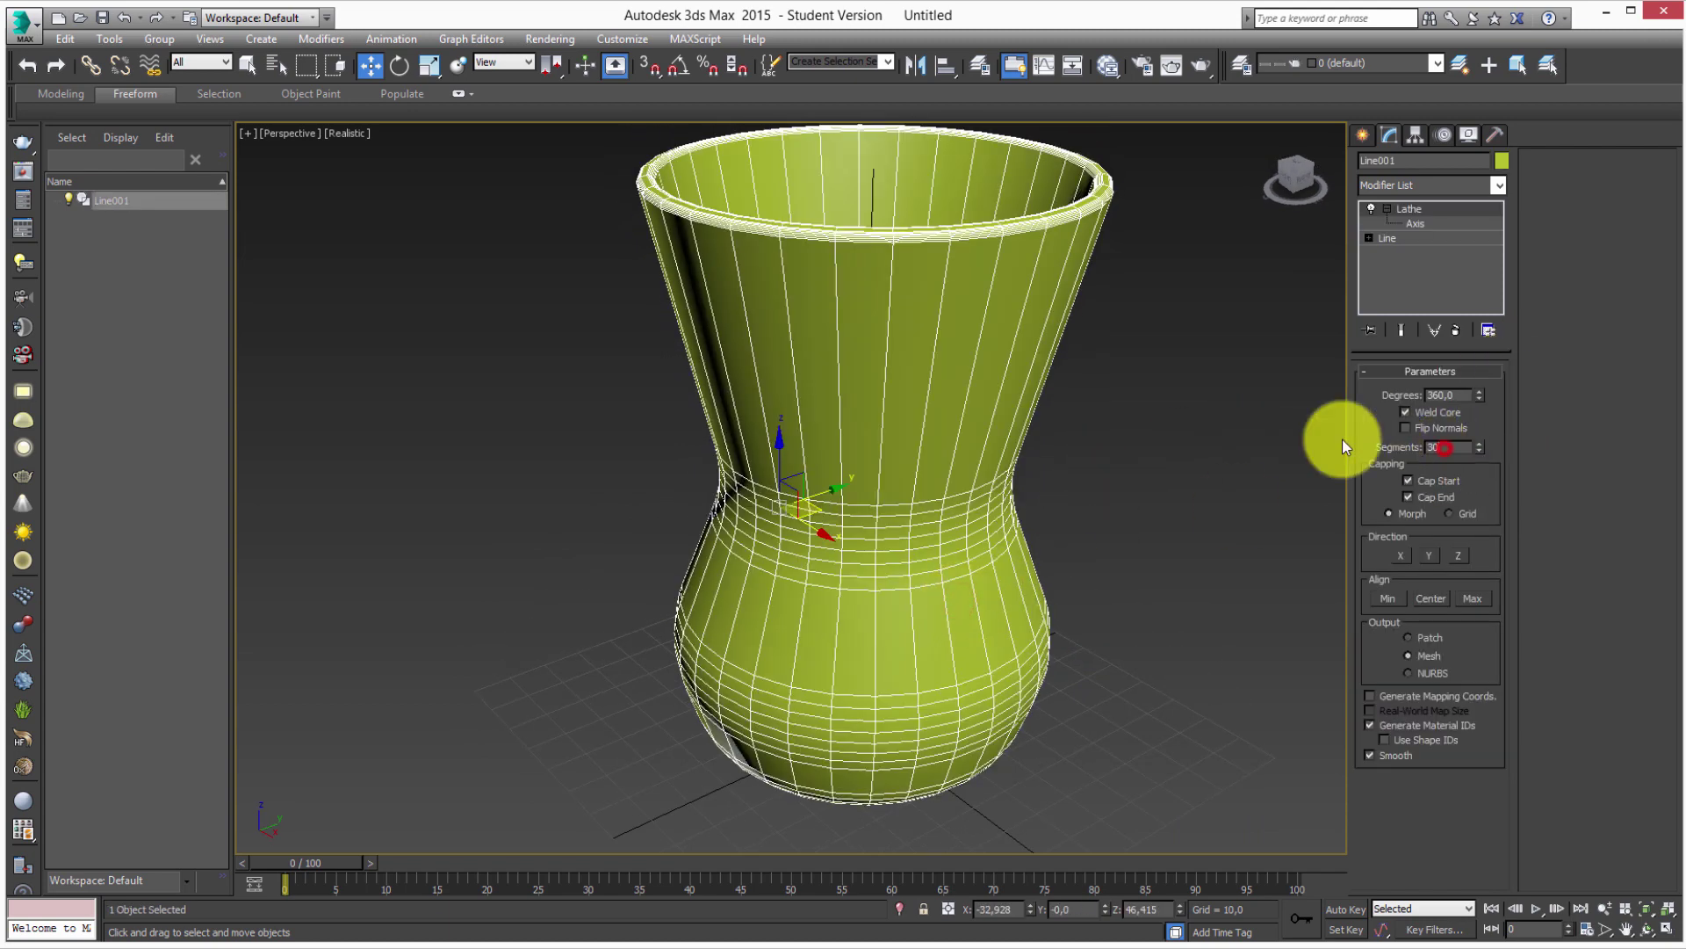
{"action": "type", "text": "40"}
{"action": "key", "text": "Return"}
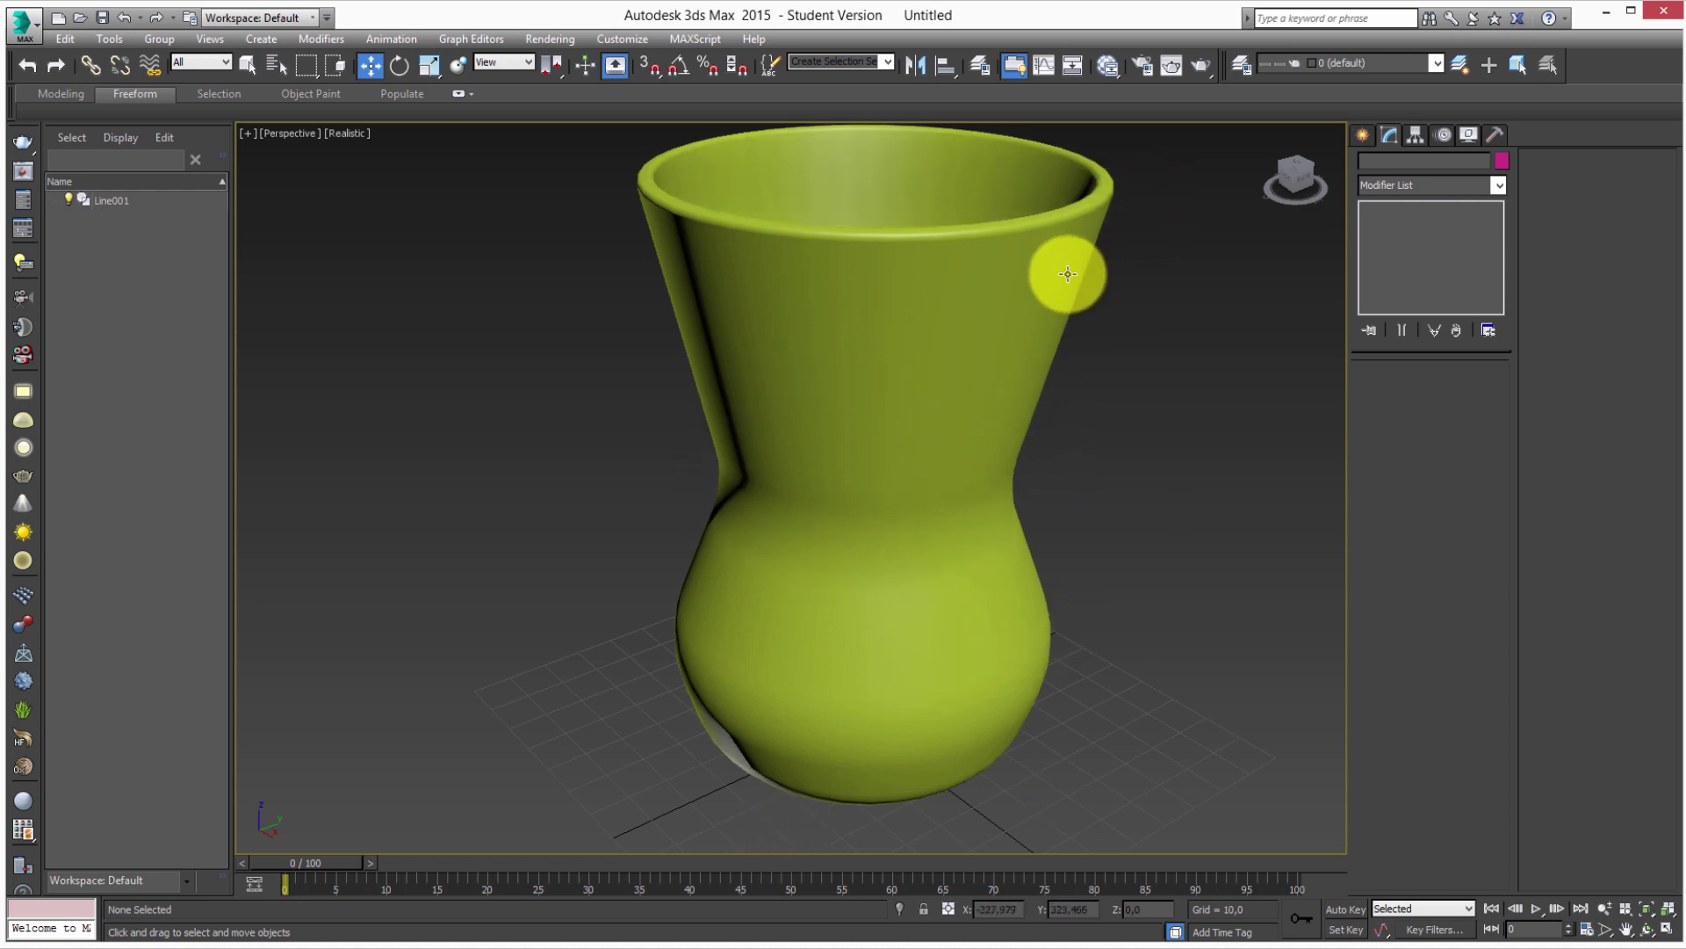
{"action": "scroll", "coordinate": [1084, 198], "scroll_direction": "up", "scroll_amount": 5}
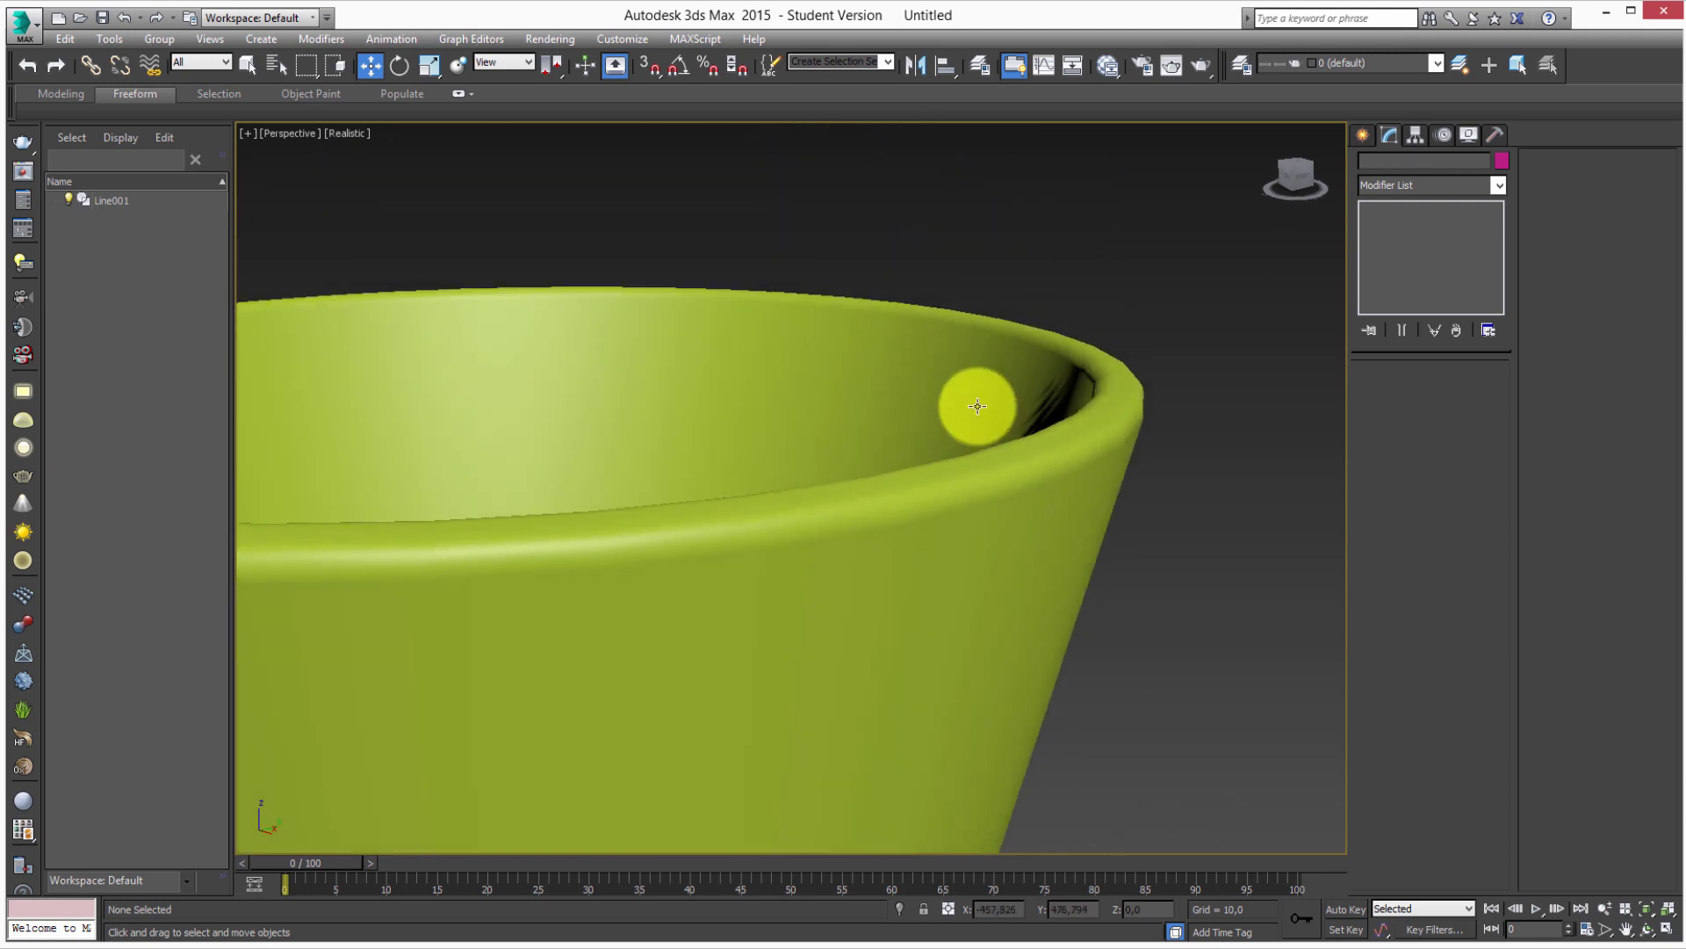
Reselect the vase and raise its lathe segments to 60.
{"action": "left_click", "coordinate": [1103, 449]}
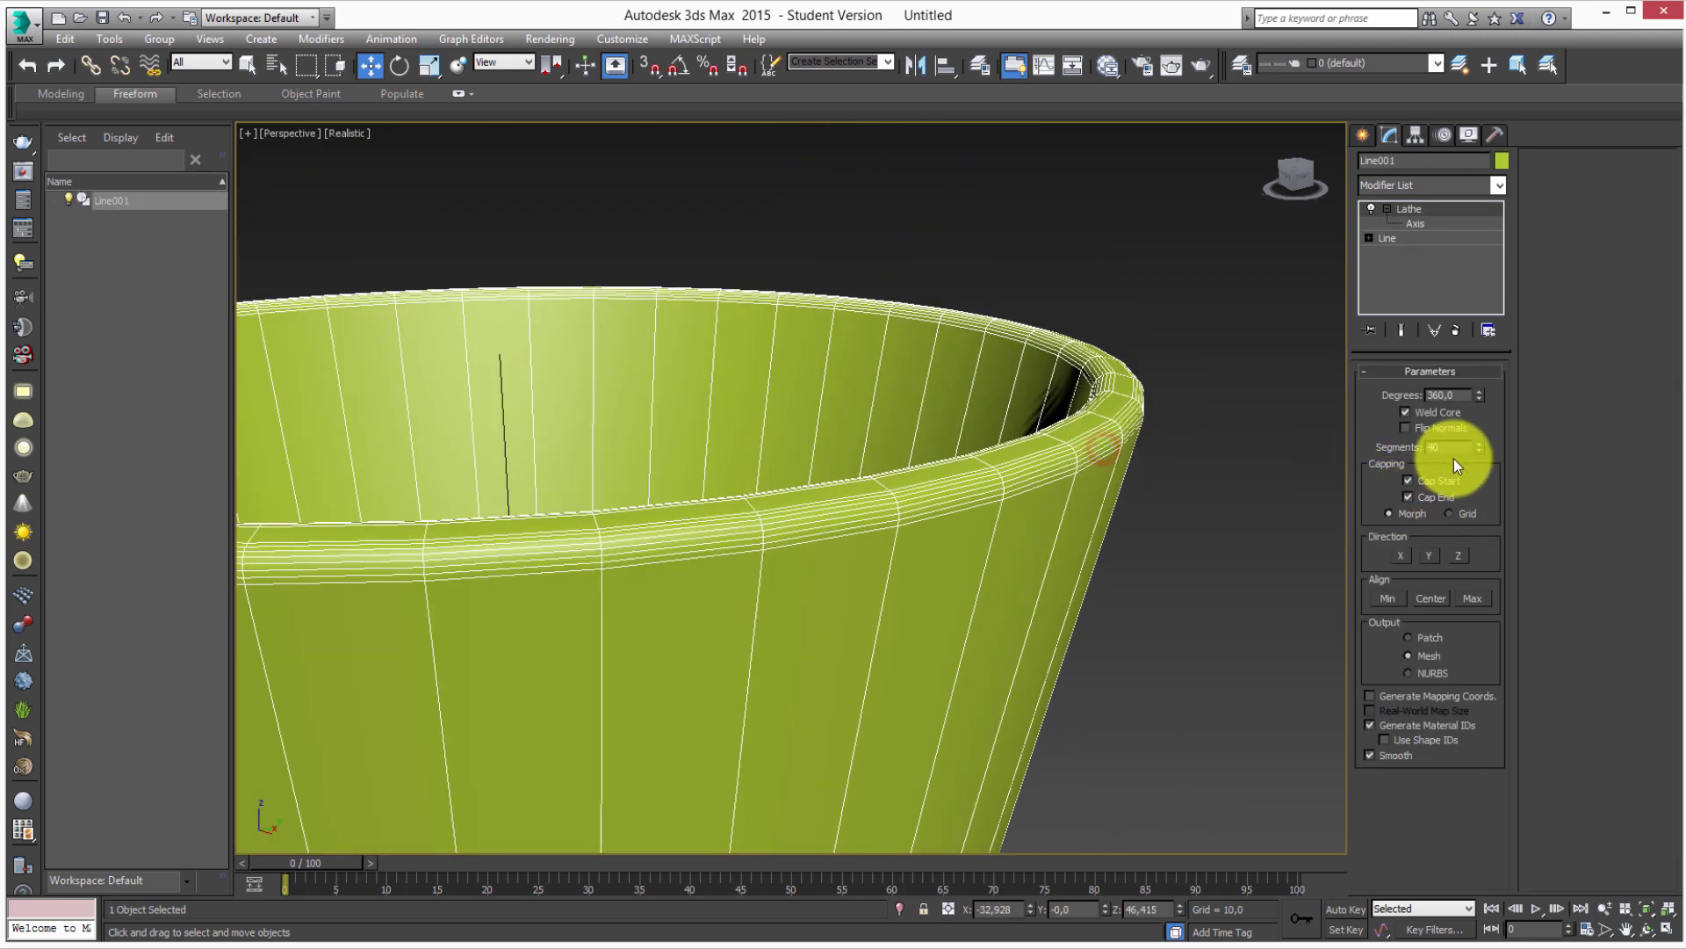
{"action": "type", "text": "60"}
{"action": "key", "text": "Return"}
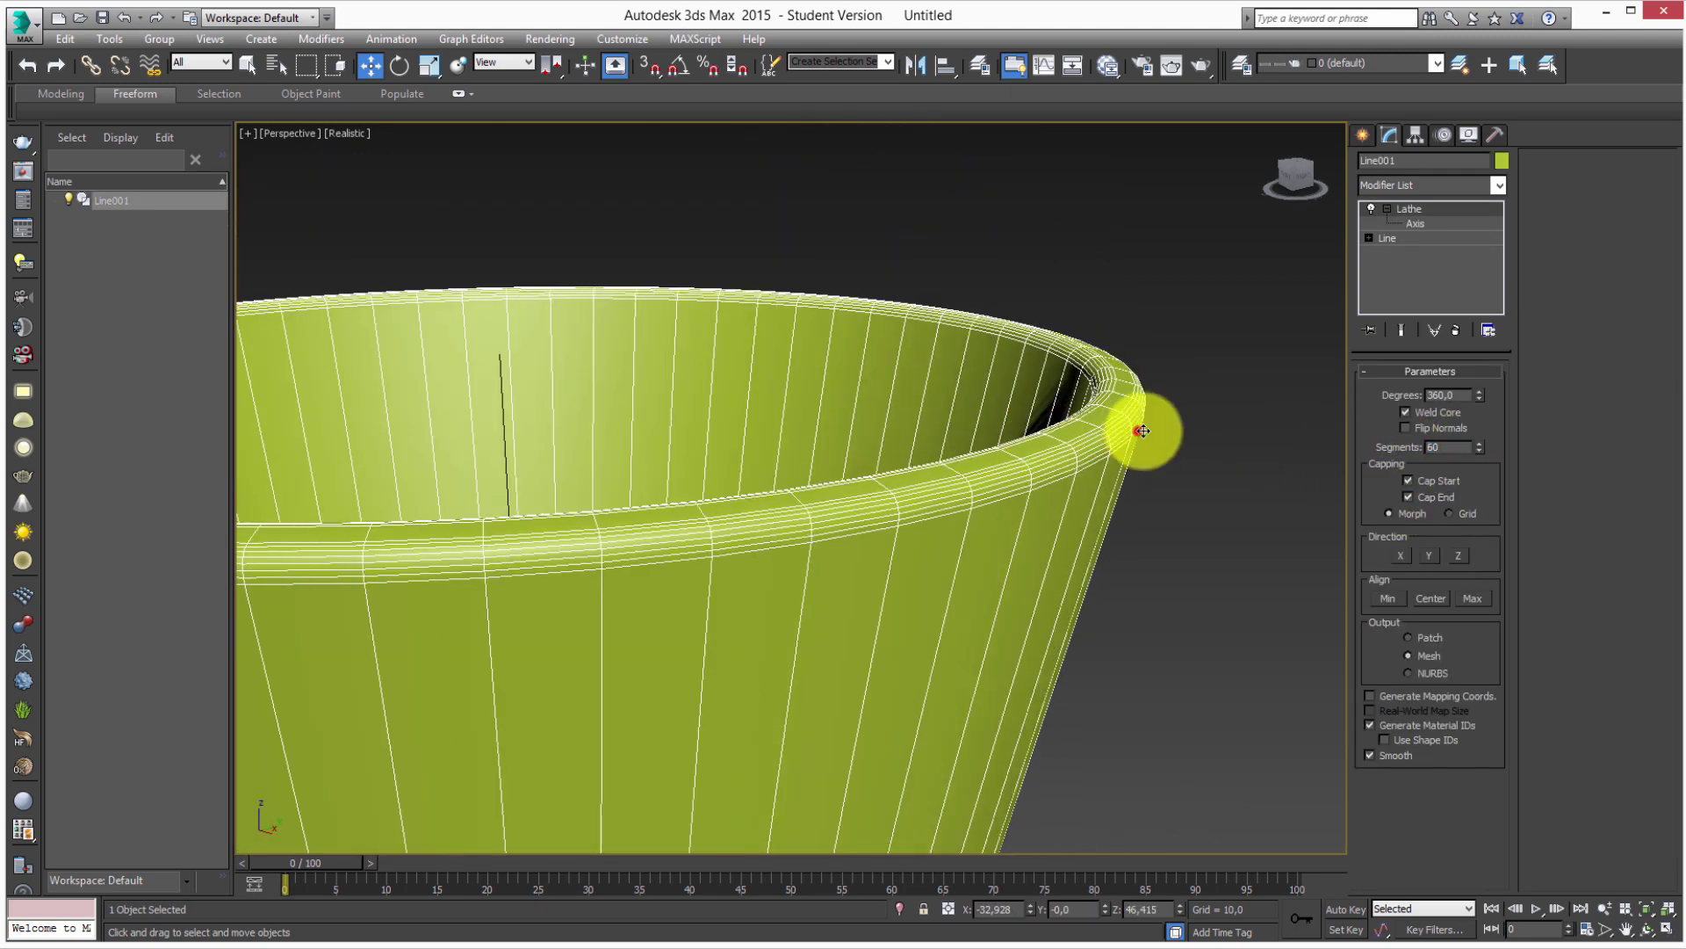
{"action": "scroll", "coordinate": [986, 452], "scroll_direction": "down", "scroll_amount": 5}
{"action": "scroll", "coordinate": [949, 504], "scroll_direction": "down", "scroll_amount": 5}
{"action": "scroll", "coordinate": [899, 489], "scroll_direction": "down", "scroll_amount": 1}
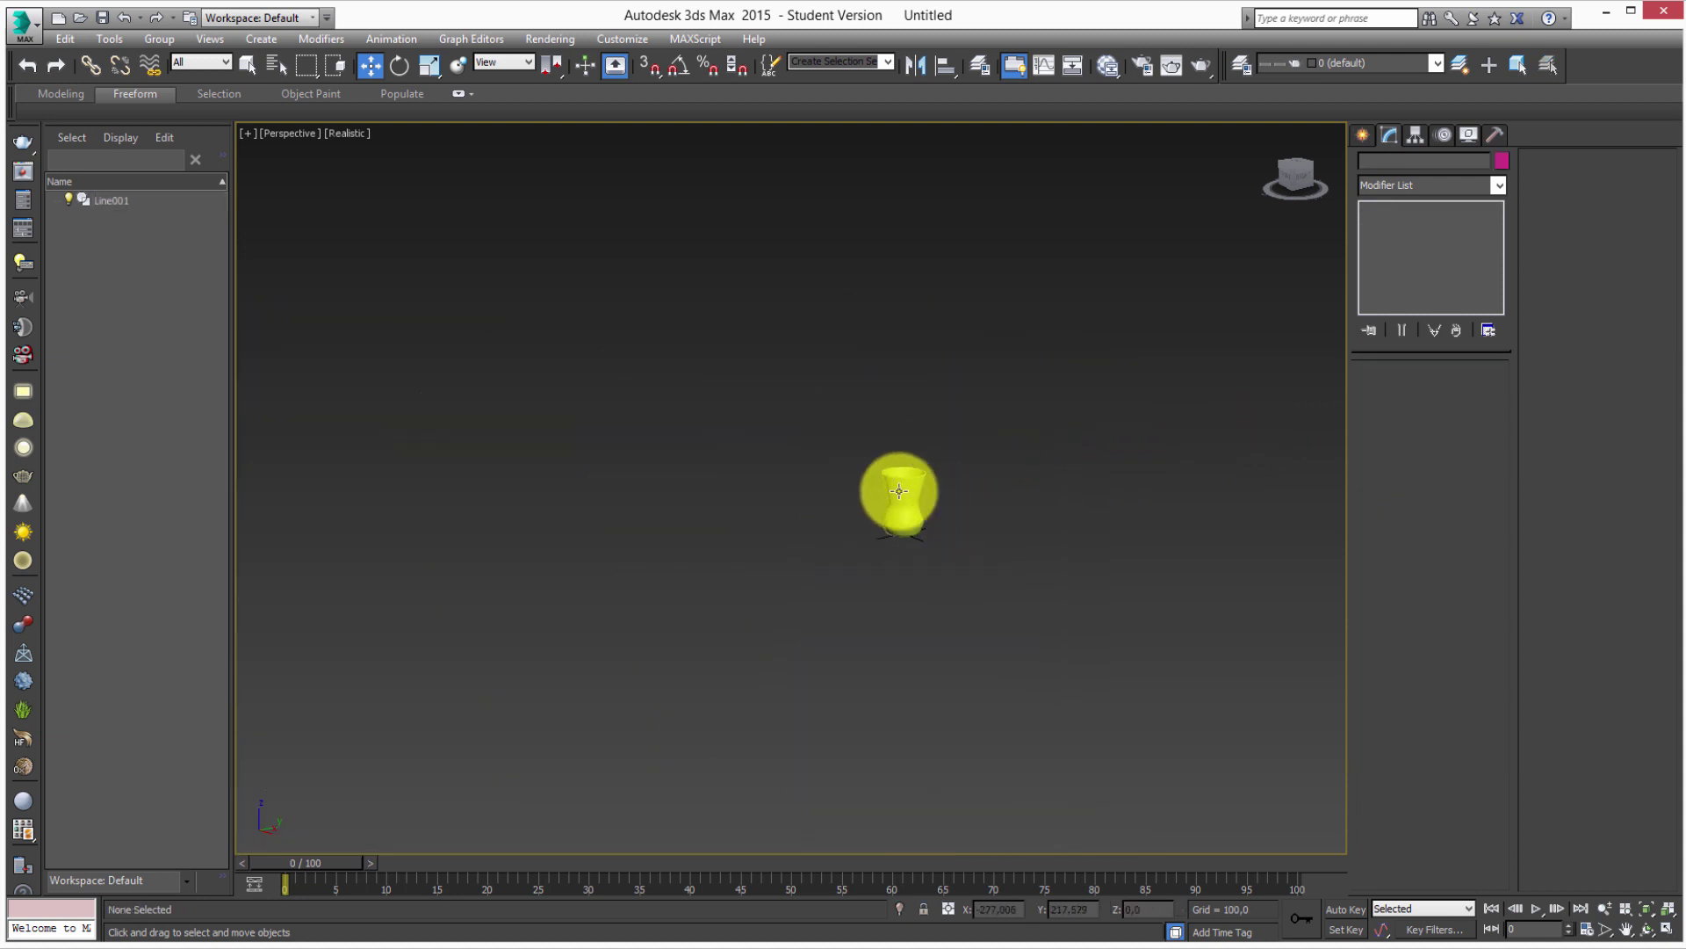
Set the lathe segments back to 30 and deselect the vase to view it.
{"action": "double_click", "coordinate": [1451, 447]}
{"action": "type", "text": "30"}
{"action": "key", "text": "Return"}
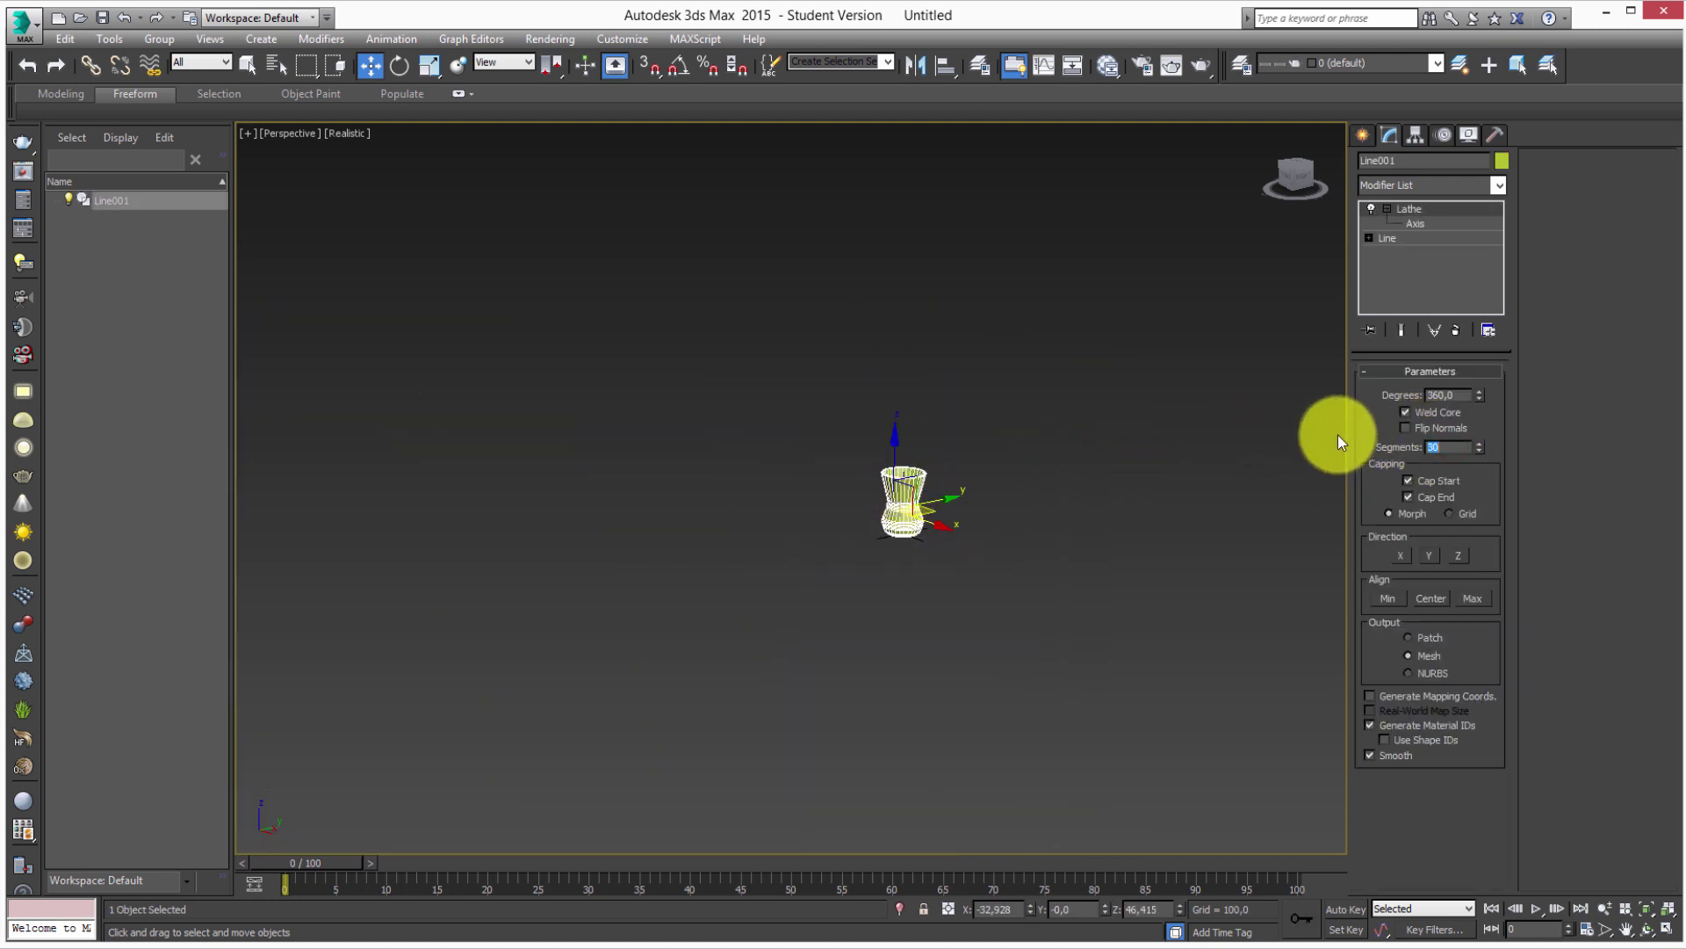
{"action": "left_click", "coordinate": [1115, 551]}
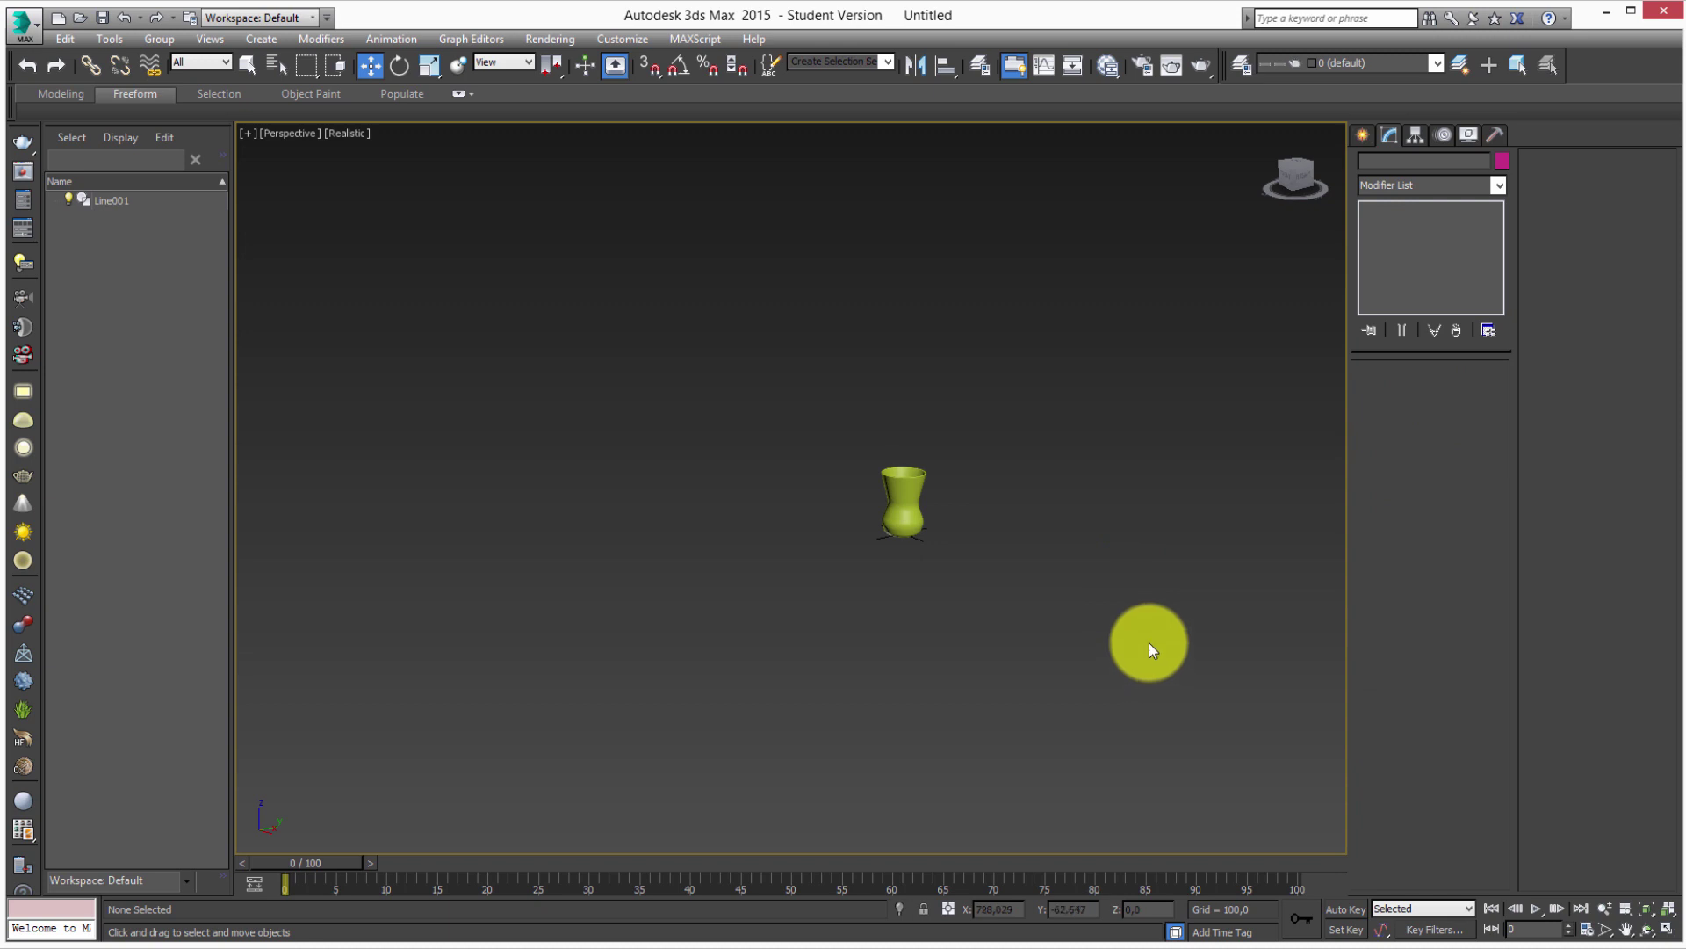
{"action": "middle_click_drag", "start_coordinate": [957, 600], "coordinate": [909, 609]}
{"action": "scroll", "coordinate": [908, 609], "scroll_direction": "up", "scroll_amount": 3}
{"action": "left_click", "coordinate": [773, 430]}
{"action": "scroll", "coordinate": [773, 431], "scroll_direction": "up", "scroll_amount": 4}
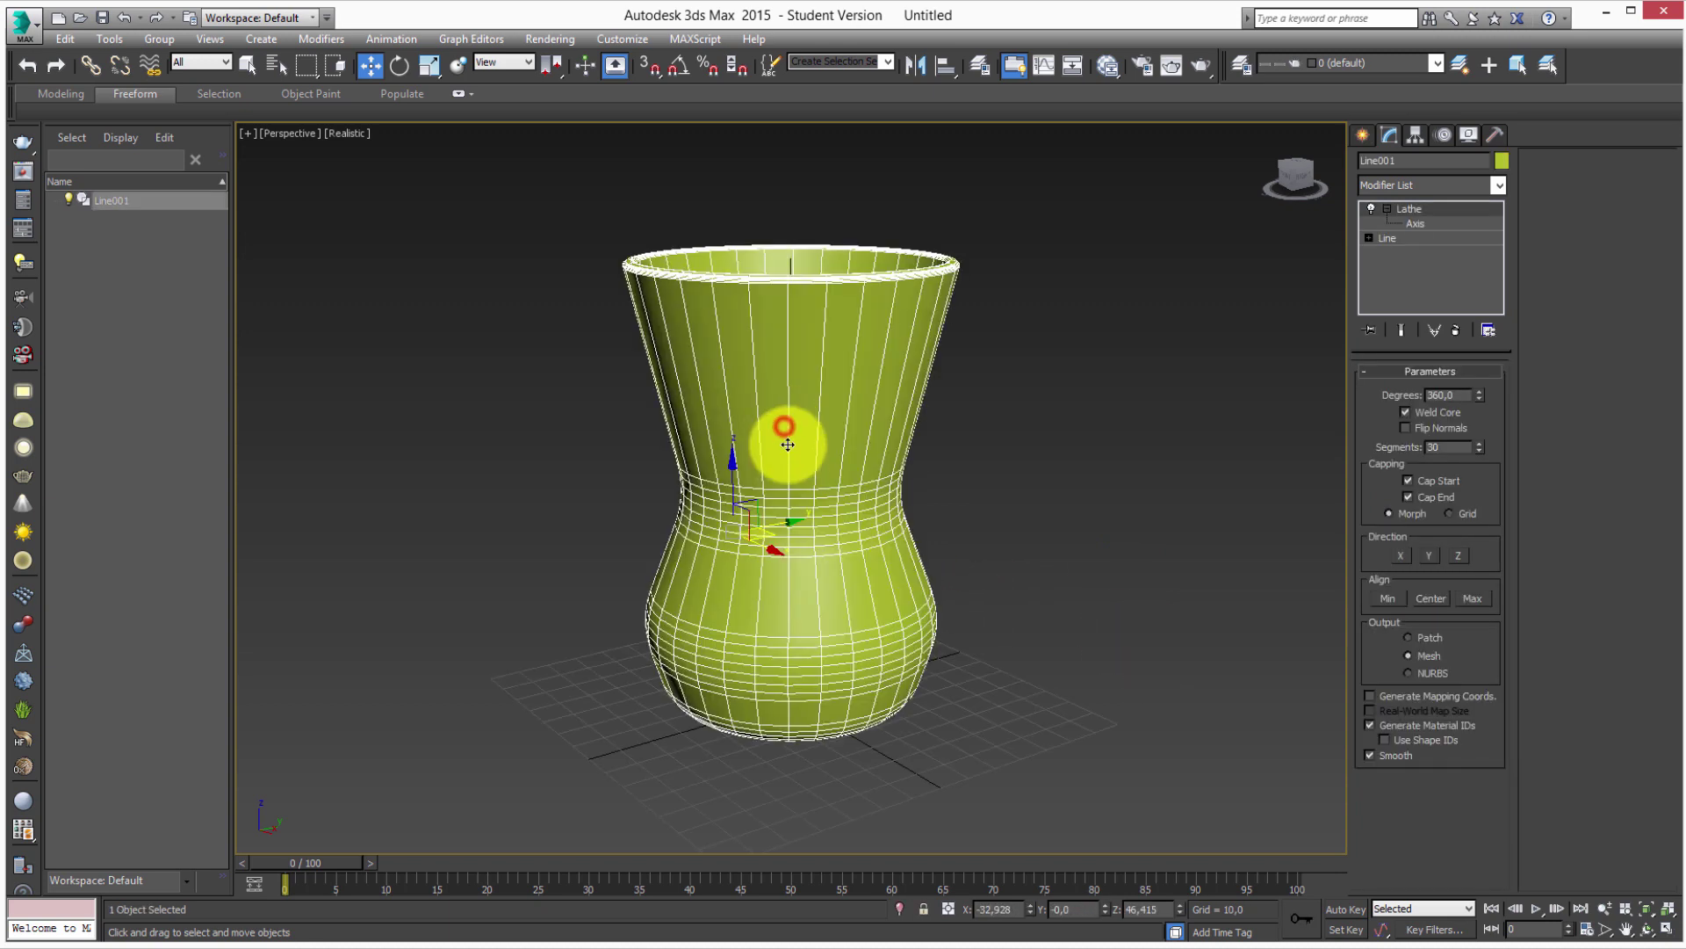
{"action": "scroll", "coordinate": [819, 460], "scroll_direction": "down", "scroll_amount": 2}
{"action": "scroll", "coordinate": [821, 512], "scroll_direction": "up", "scroll_amount": 2}
{"action": "middle_click_drag", "start_coordinate": [821, 512], "coordinate": [852, 459]}
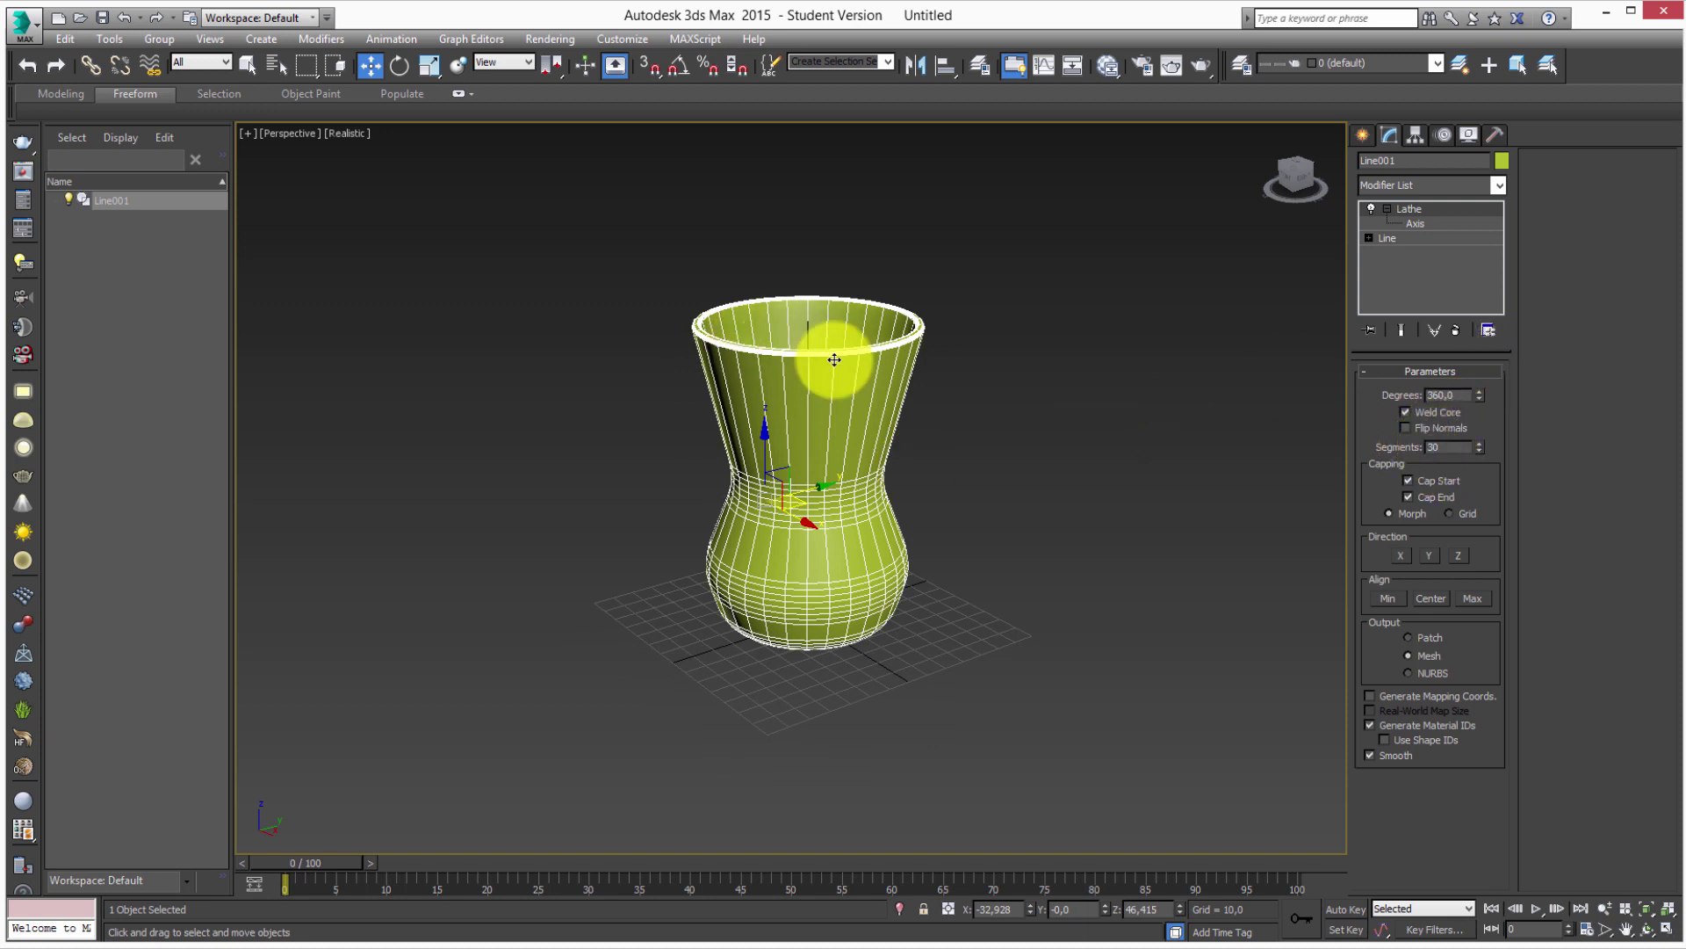
{"action": "middle_click_drag", "start_coordinate": [835, 395], "coordinate": [828, 377]}
{"action": "scroll", "coordinate": [771, 376], "scroll_direction": "up", "scroll_amount": 2}
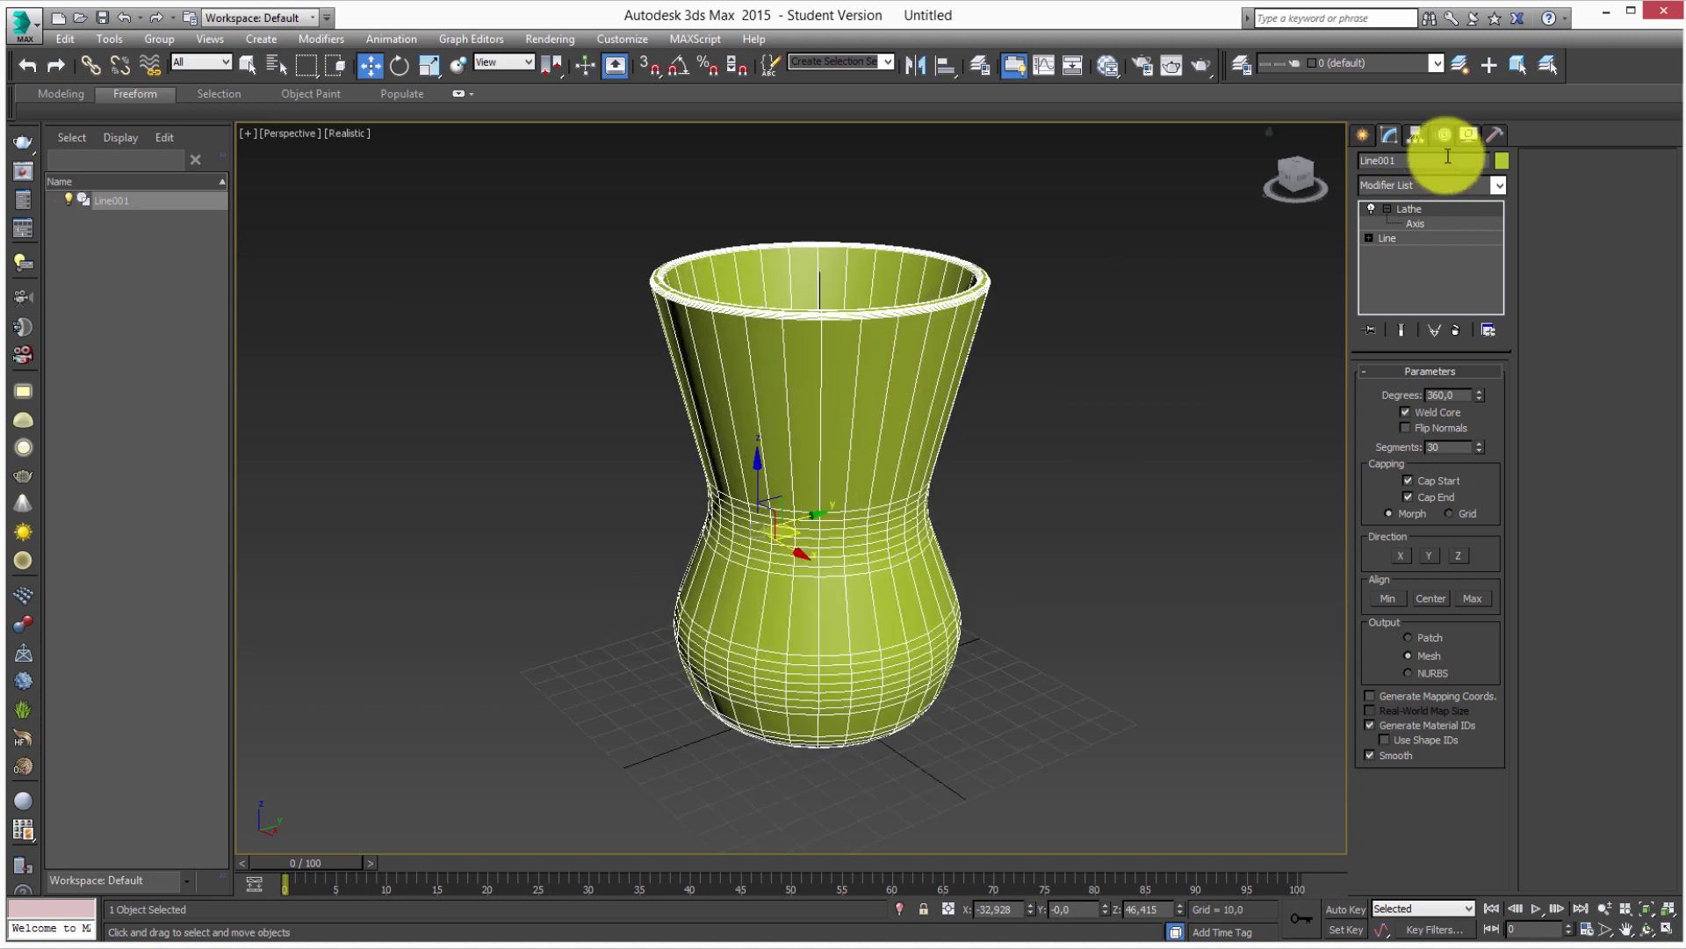